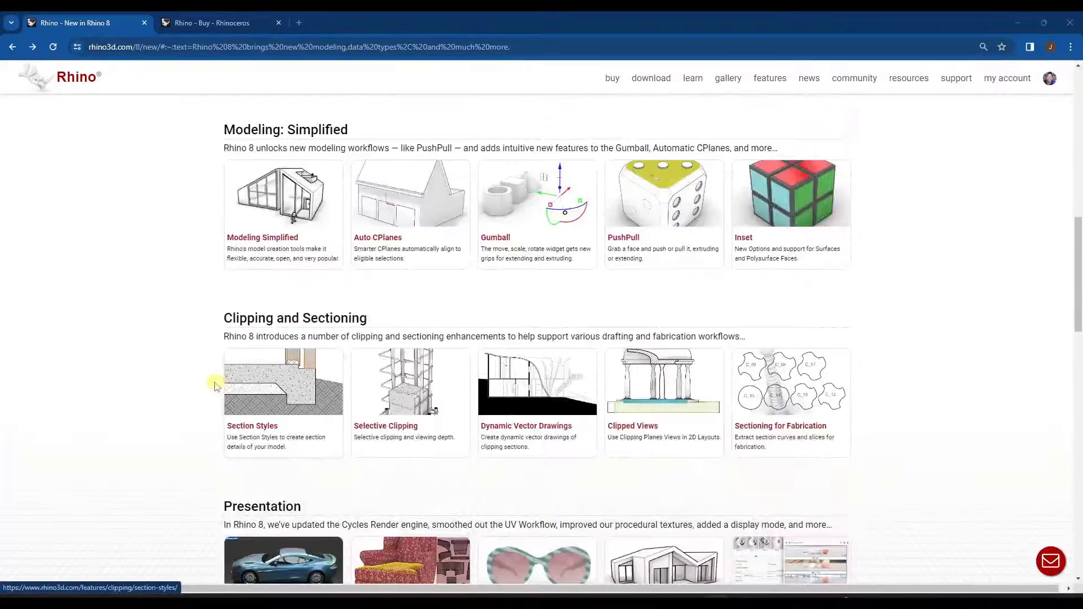
Review the New in Rhino 8 feature overview down to the end of the page, plus the North America pricing page.
scroll(209, 382, "down", 2)
scroll(208, 381, "down", 9)
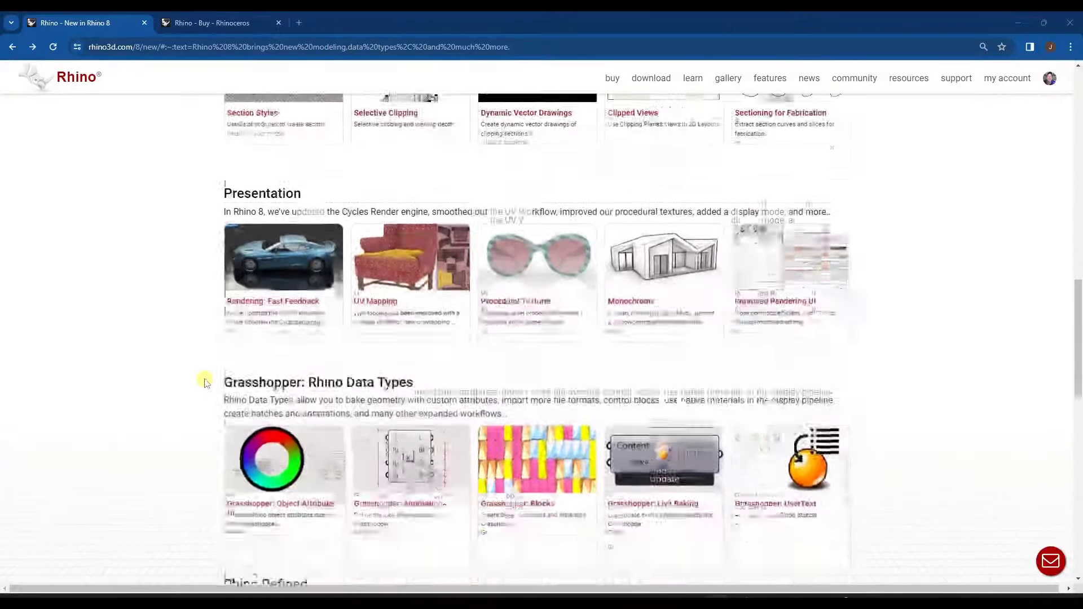
scroll(199, 376, "down", 3)
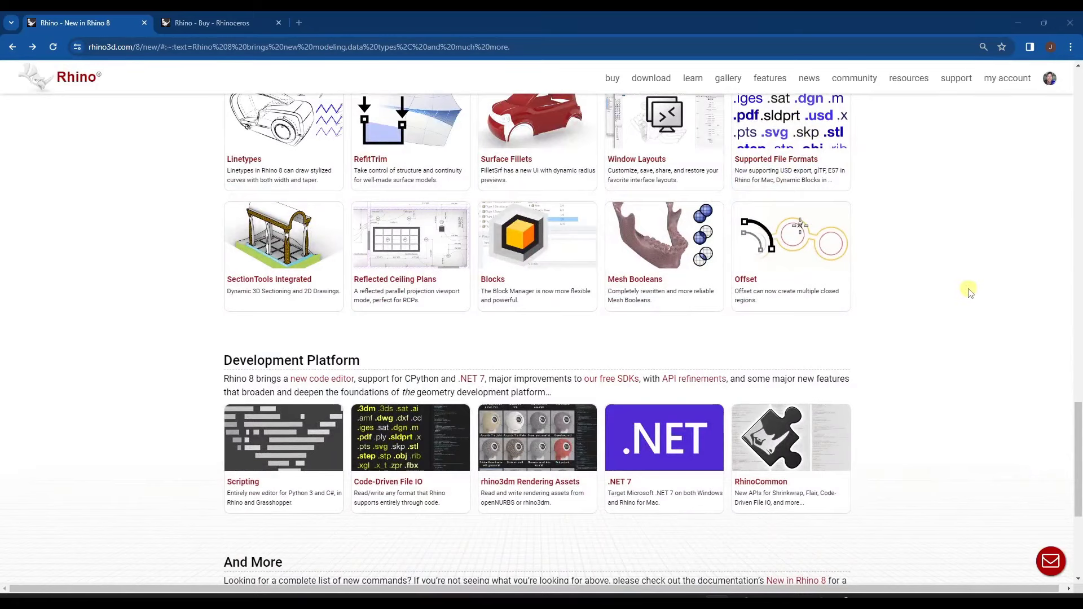
scroll(966, 292, "down", 5)
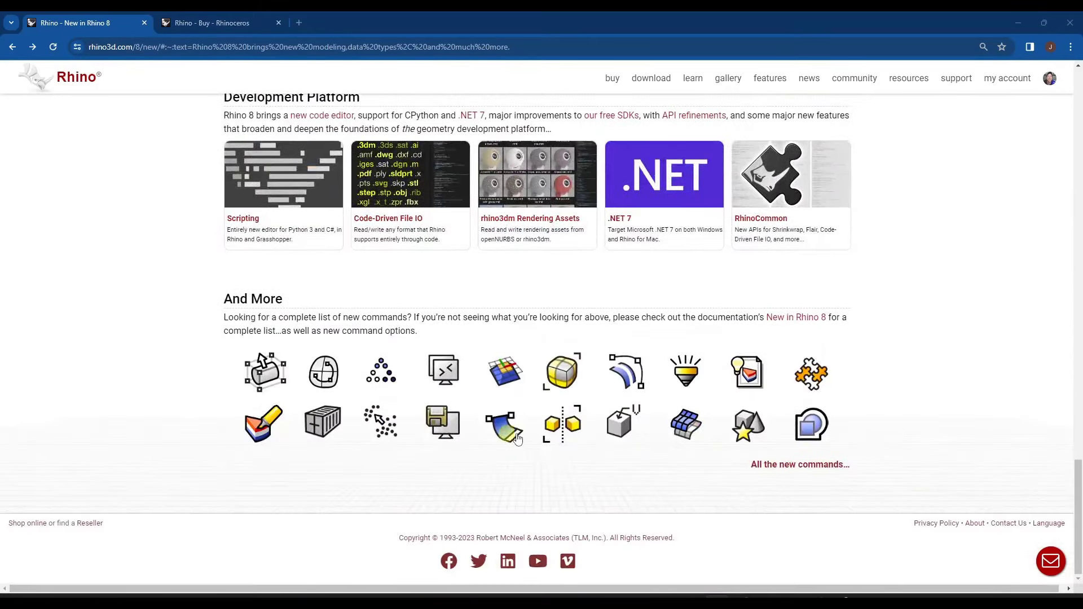
scroll(441, 477, "up", 20)
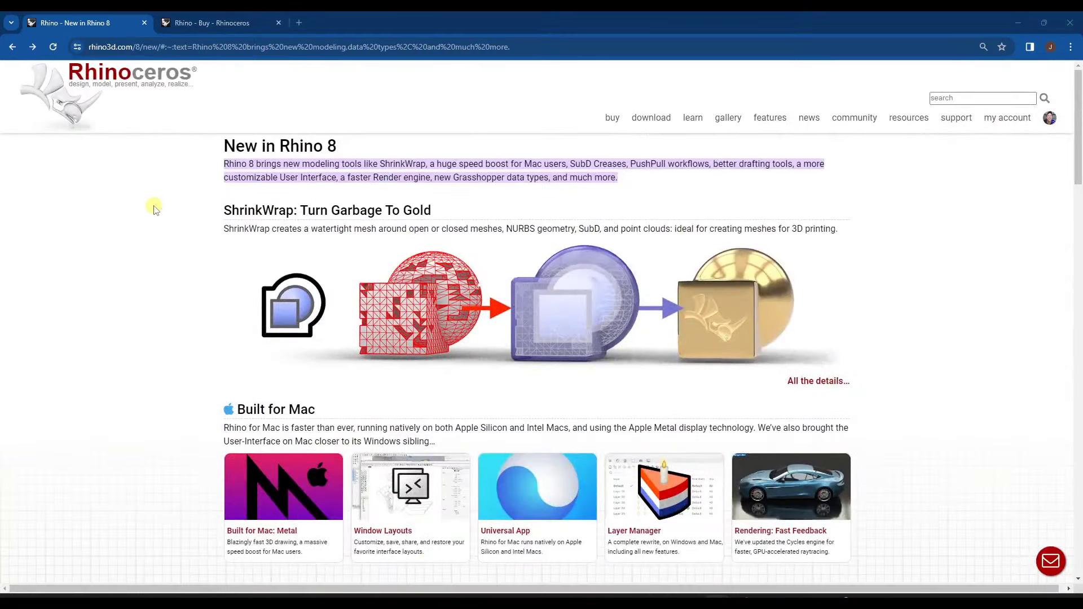
left_click(223, 23)
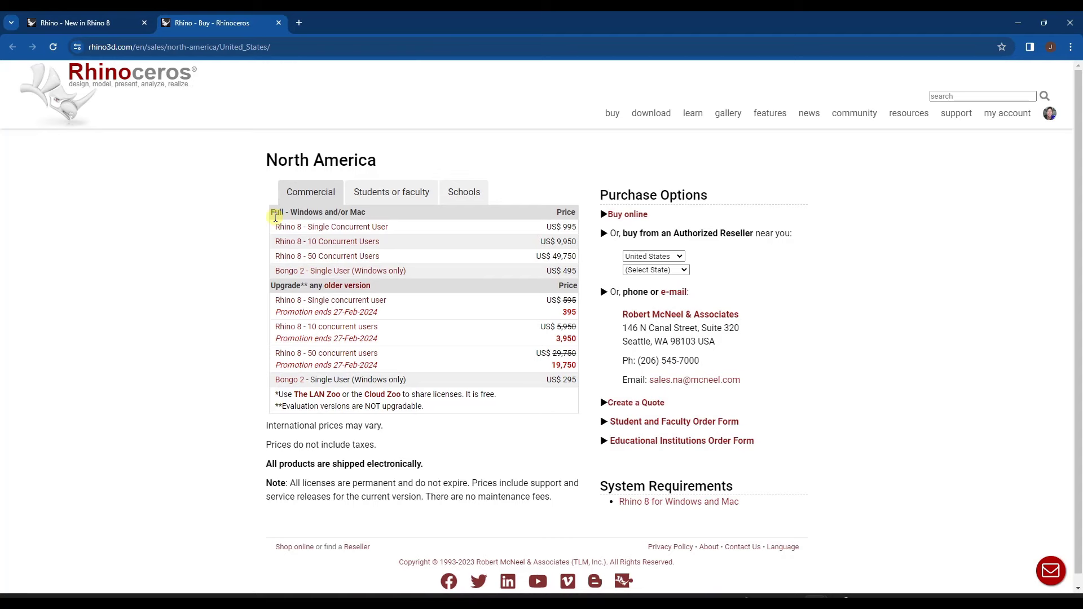
left_click(91, 22)
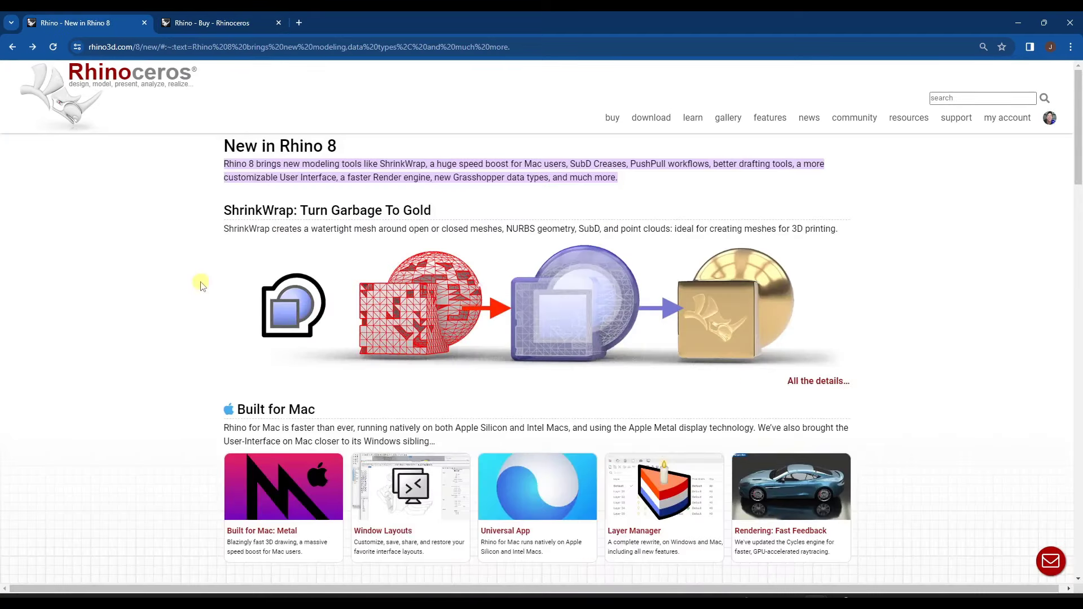
Switch to Rhino and start the ShrinkWrap command on all the coloured mesh pieces of the shoe last.
key("alt+Tab")
scroll(587, 368, "up", 2)
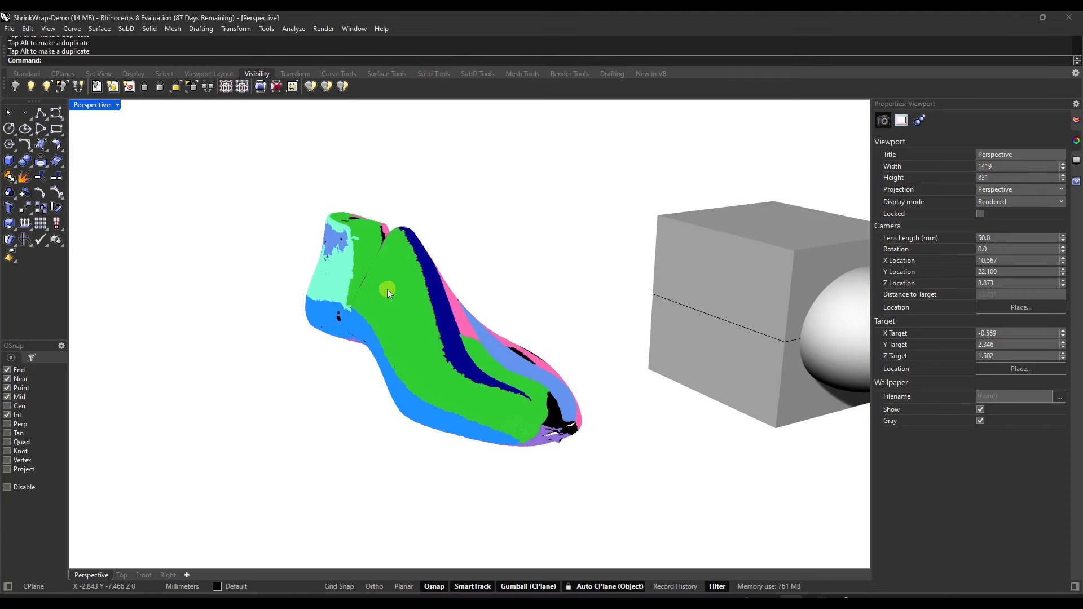
scroll(387, 288, "down", 3)
right_click_drag(491, 333, 545, 365)
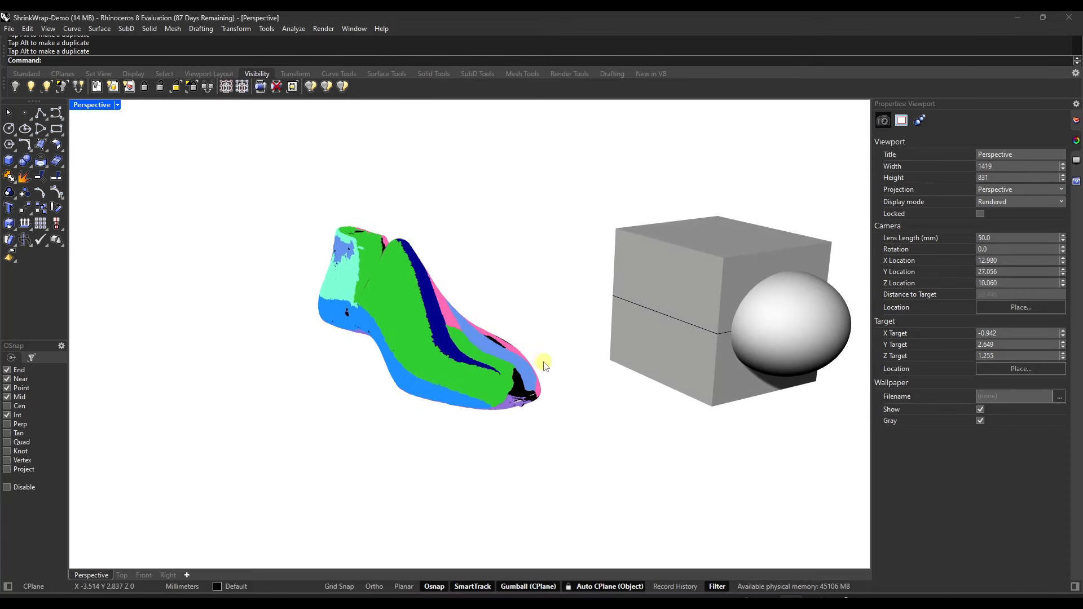
scroll(546, 369, "up", 2)
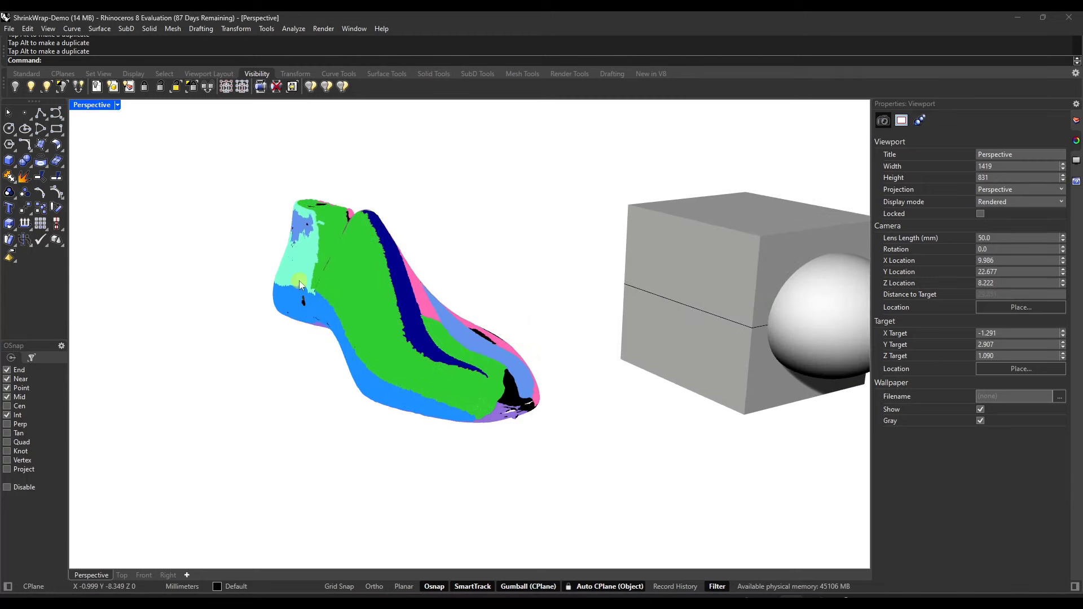
right_click_drag(354, 279, 405, 320)
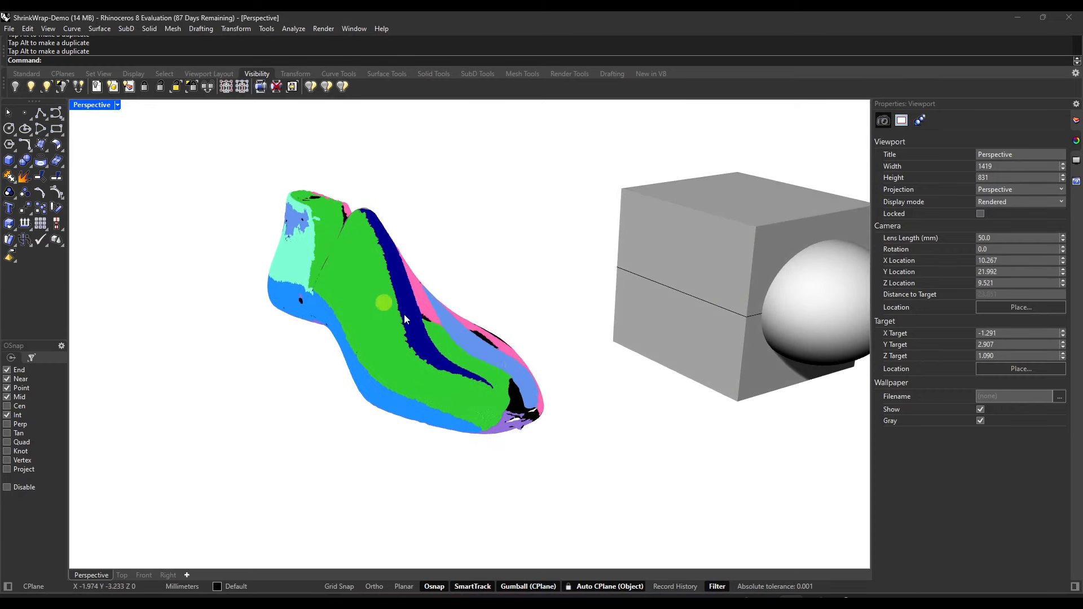
left_click_drag(217, 160, 566, 494)
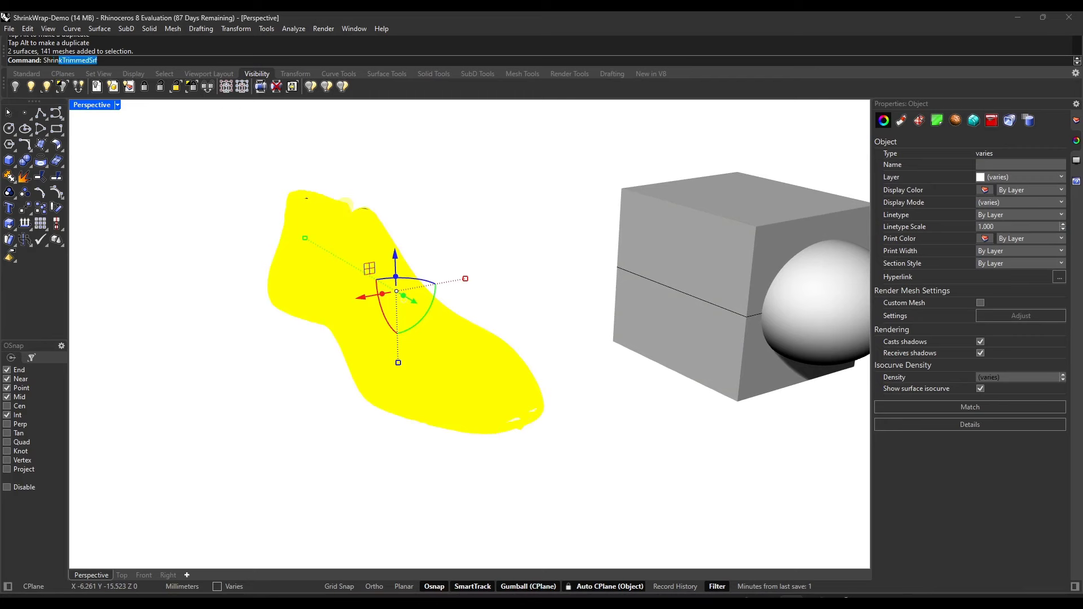
type("kWrap")
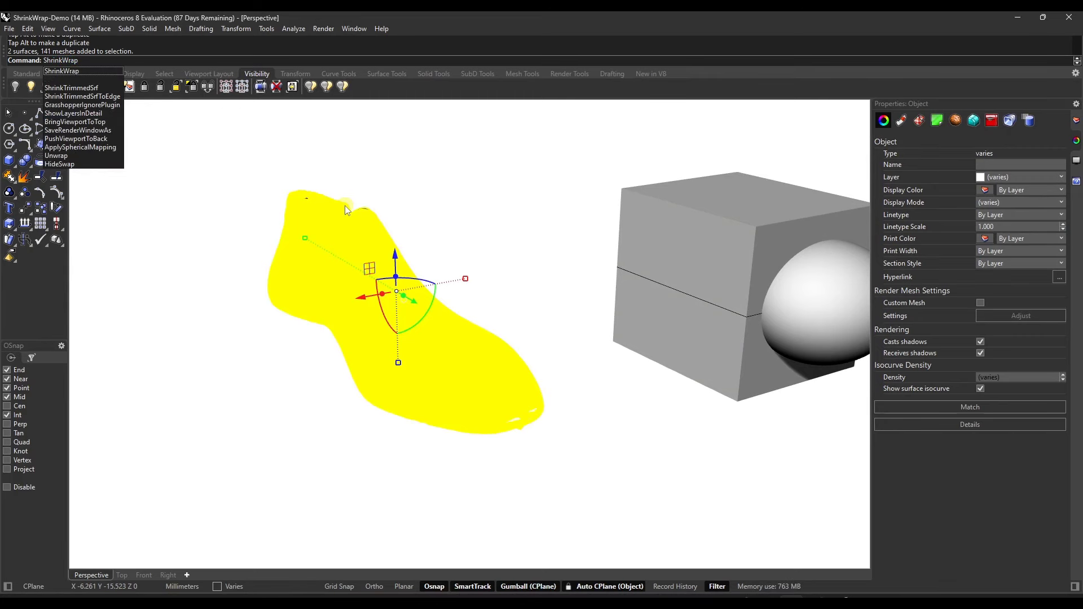
key("Return")
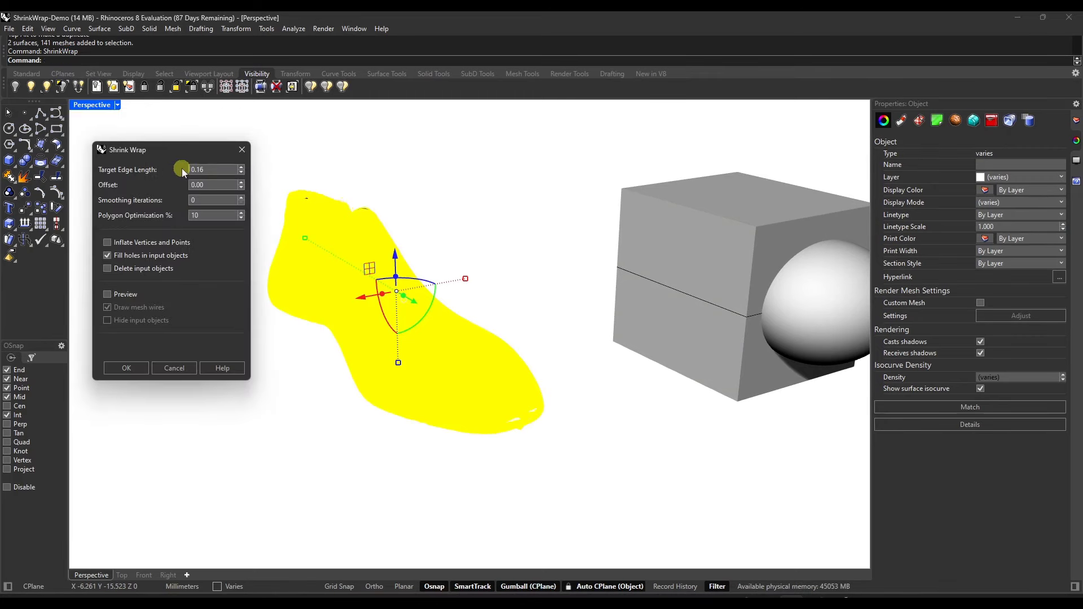
Preview the shrink wrap of the shoe last with the input objects hidden.
scroll(398, 322, "down", 3)
scroll(408, 295, "up", 5)
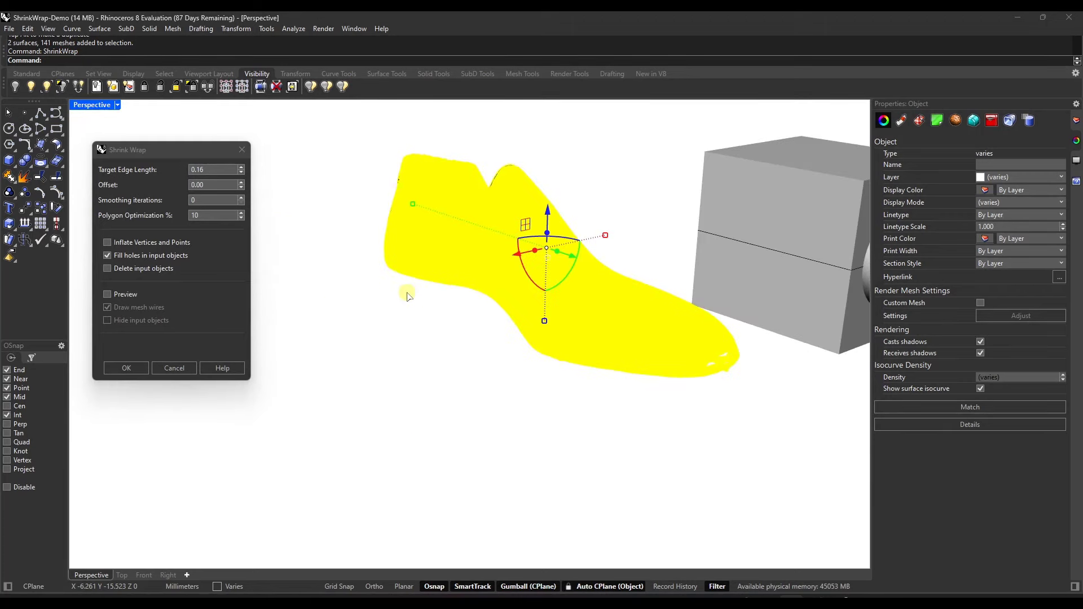
scroll(660, 214, "up", 3)
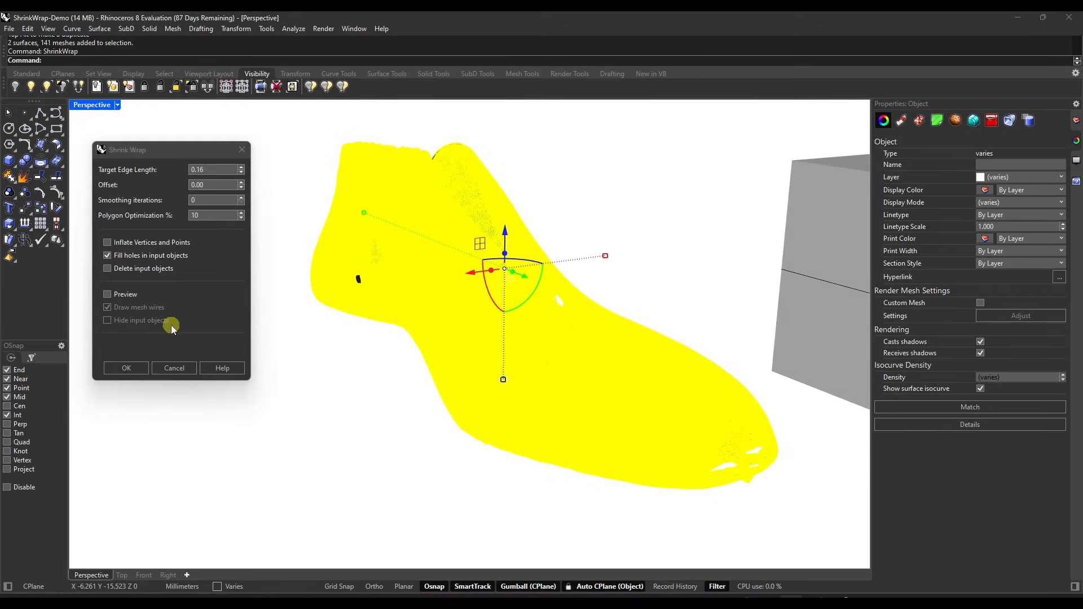
left_click(107, 294)
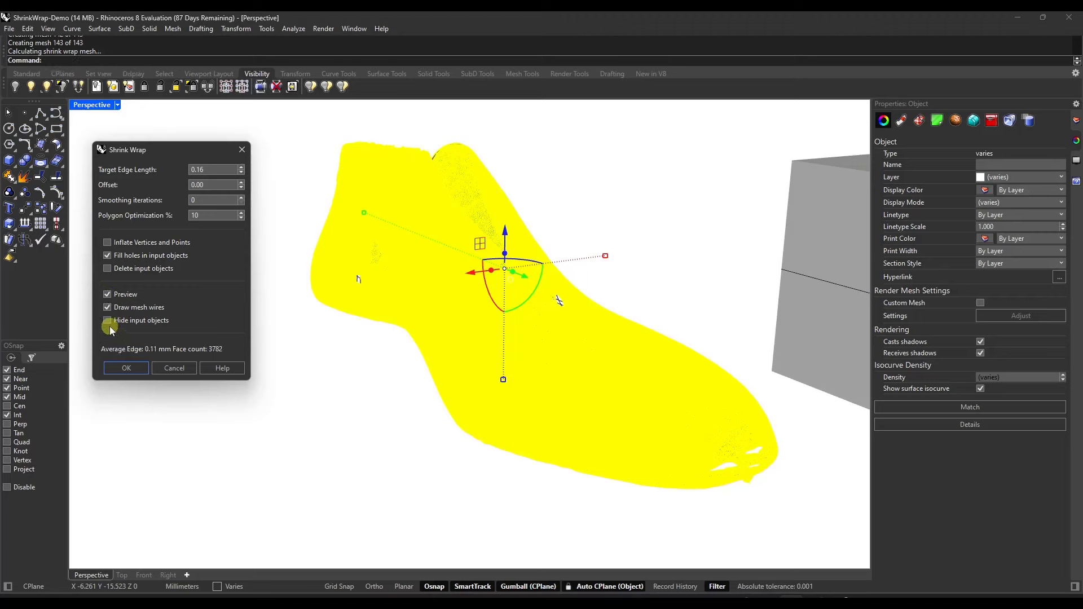
left_click(107, 320)
right_click_drag(491, 336, 530, 338)
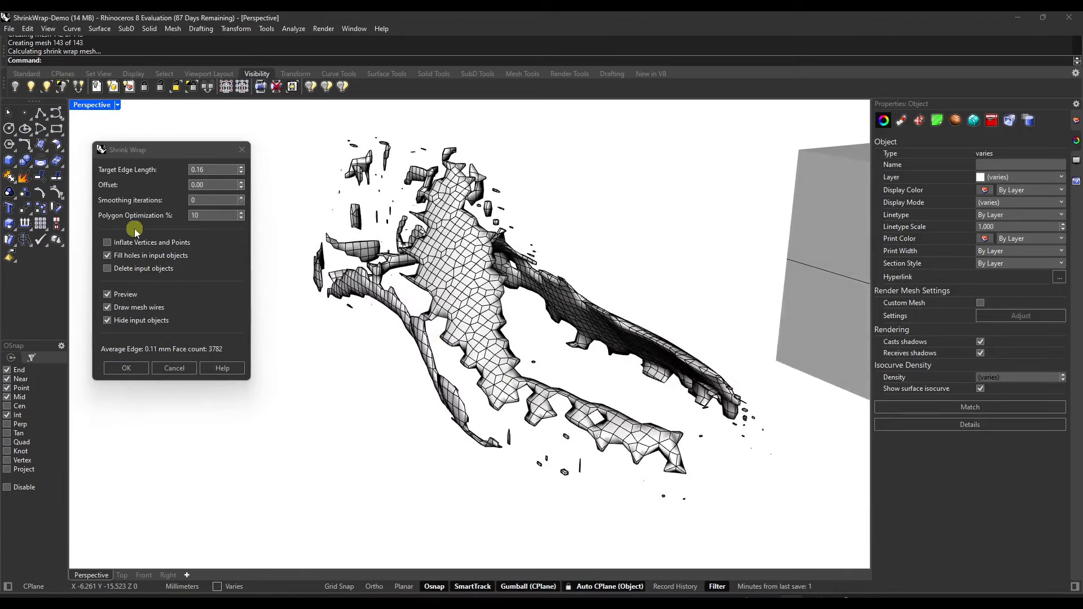
Set the shoe last wrap's target edge length to 0.26 and inspect the previewed mesh.
left_click(241, 171)
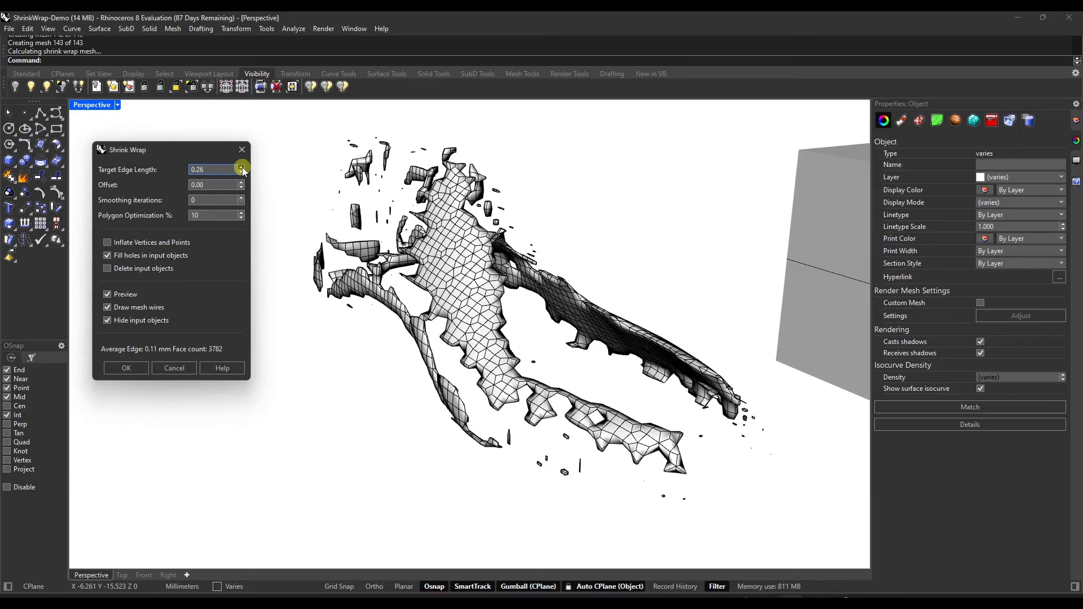
left_click(241, 171)
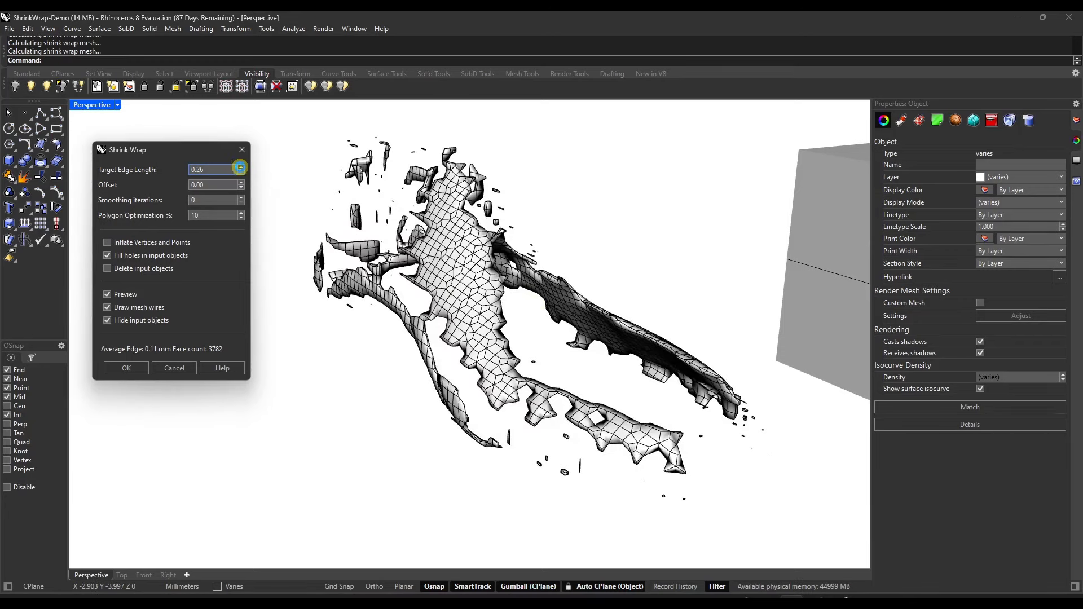
right_click_drag(581, 367, 647, 342)
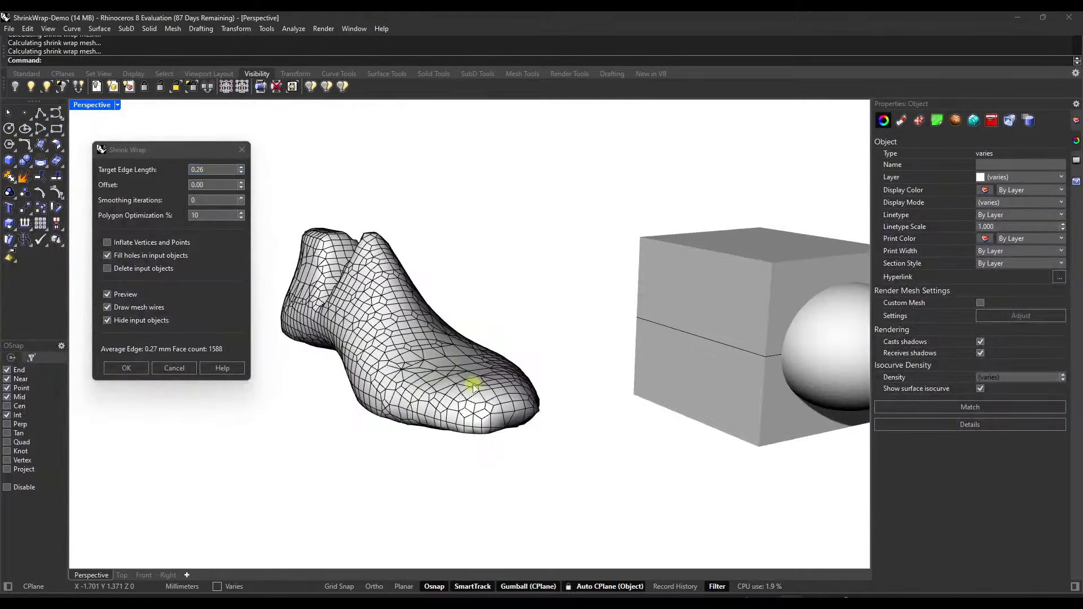
scroll(459, 387, "up", 3)
scroll(406, 394, "down", 3)
right_click_drag(406, 395, 292, 207)
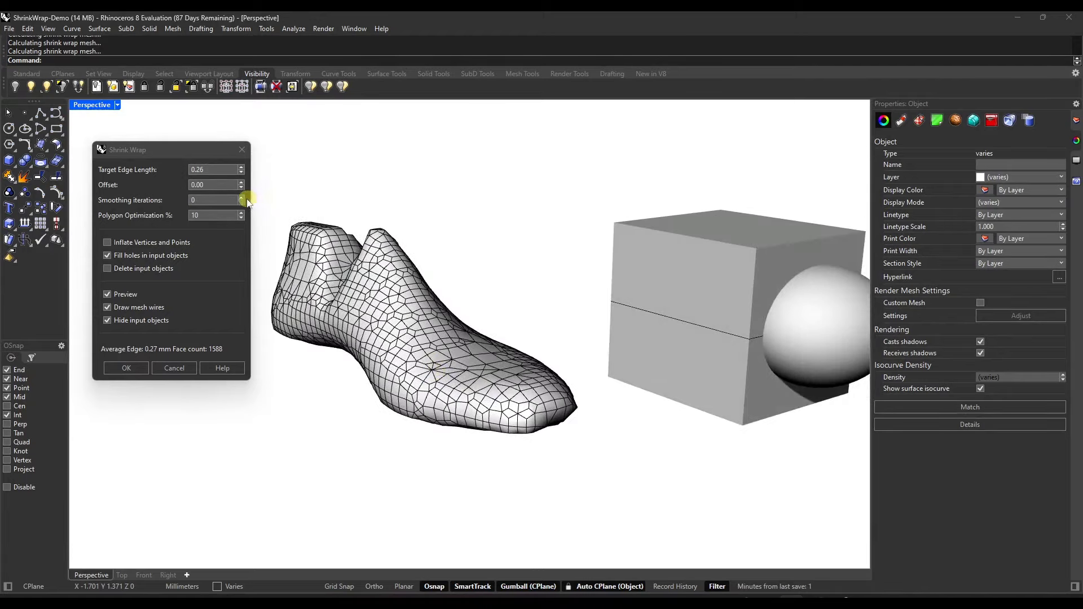
Try a polygon optimization of 0% on the shoe last wrap and restore it to 10%.
left_click(241, 218)
right_click_drag(406, 358, 283, 255)
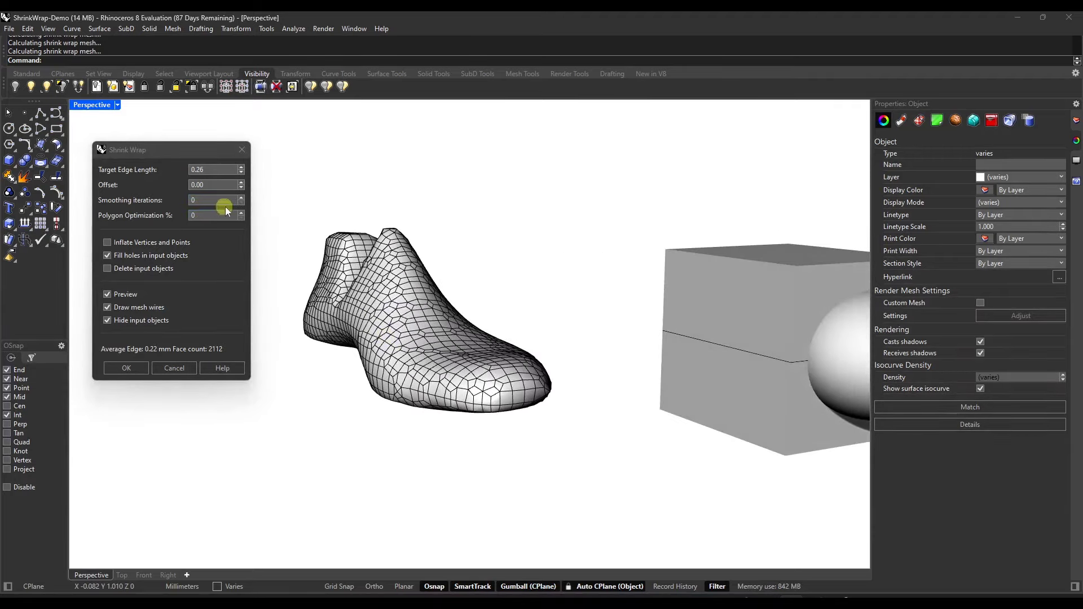
left_click(224, 215)
key("Tab")
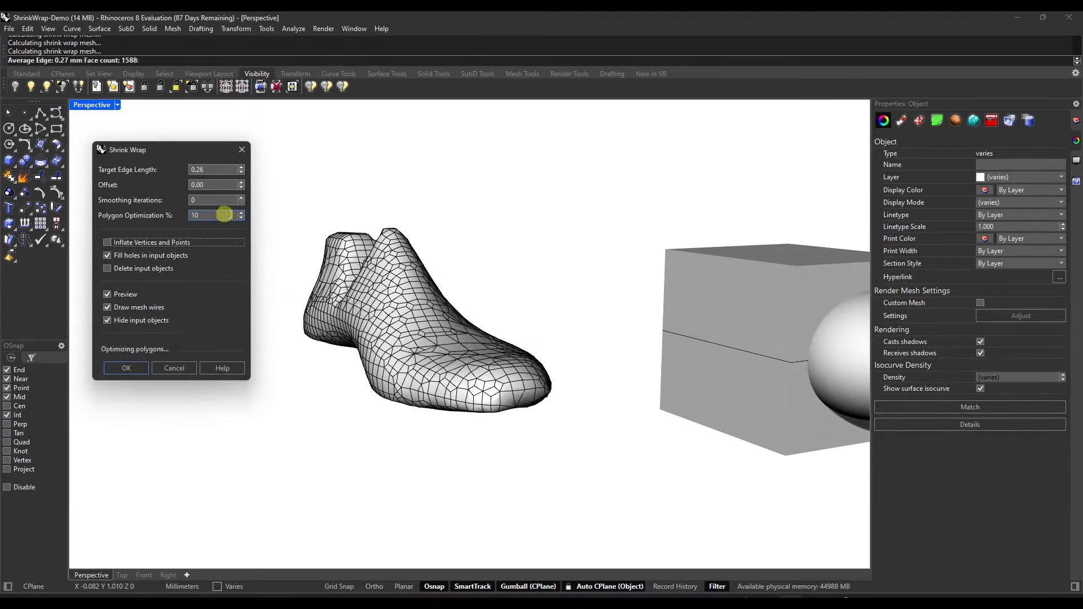
Accept the shrink wrap and move the new mesh clear of the original shoe last pieces, leaving it deselected.
left_click(125, 368)
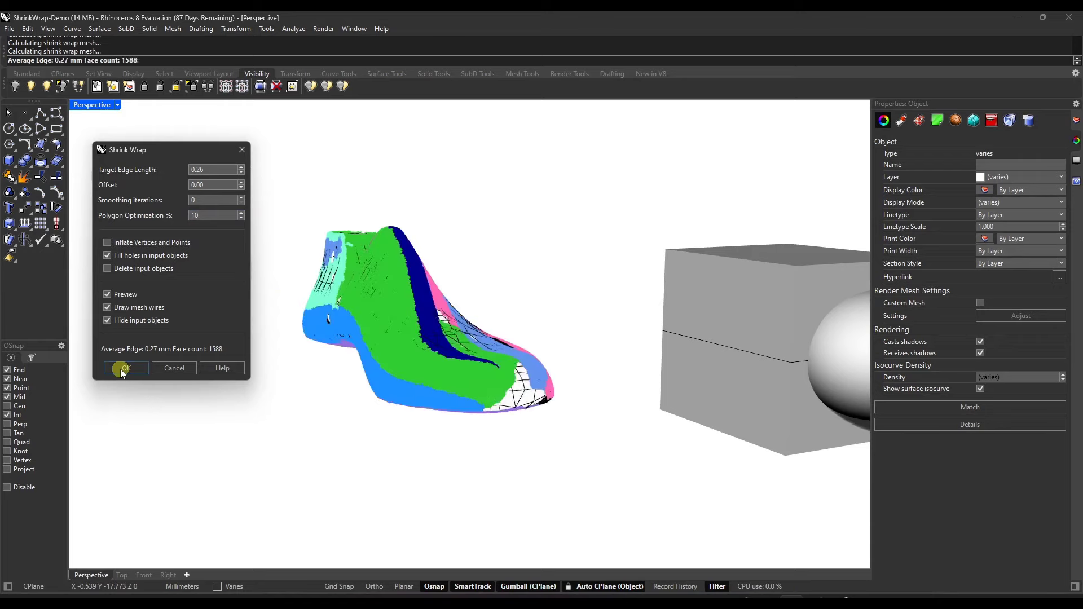
right_click_drag(361, 338, 397, 320)
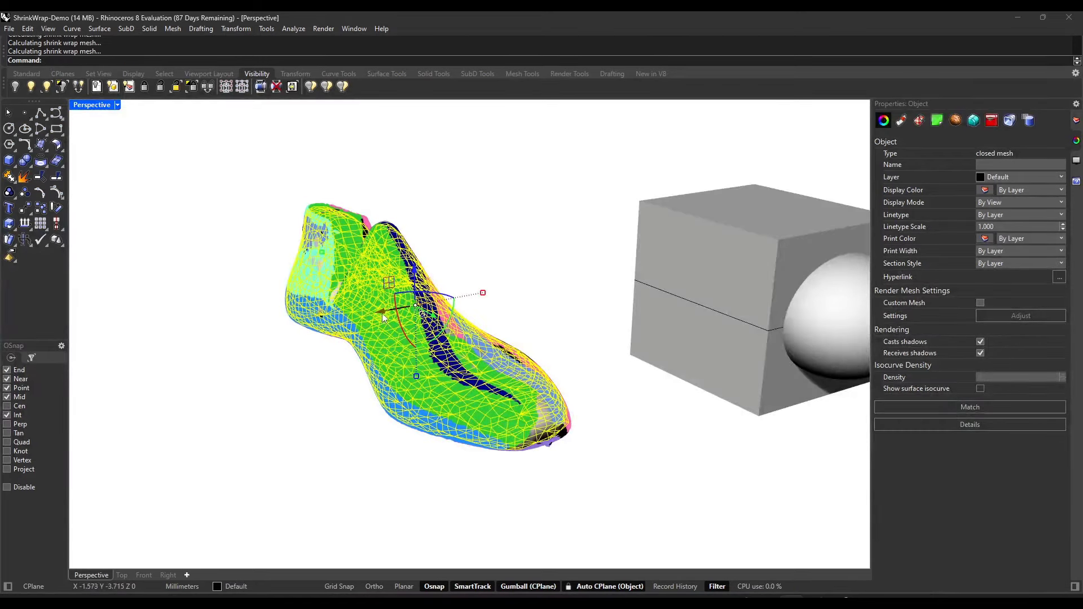
left_click_drag(381, 313, 192, 349)
left_click(556, 209)
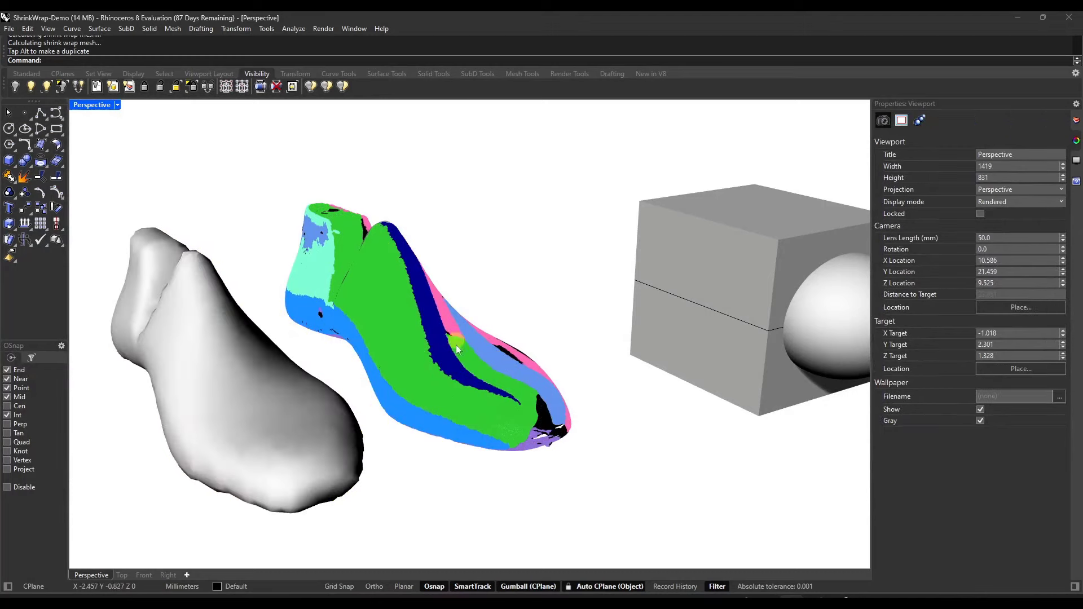
Start ShrinkWrap on the box, sphere and curve, previewing the mesh with the input objects hidden.
right_click_drag(556, 210, 496, 316)
left_click_drag(239, 178, 713, 515)
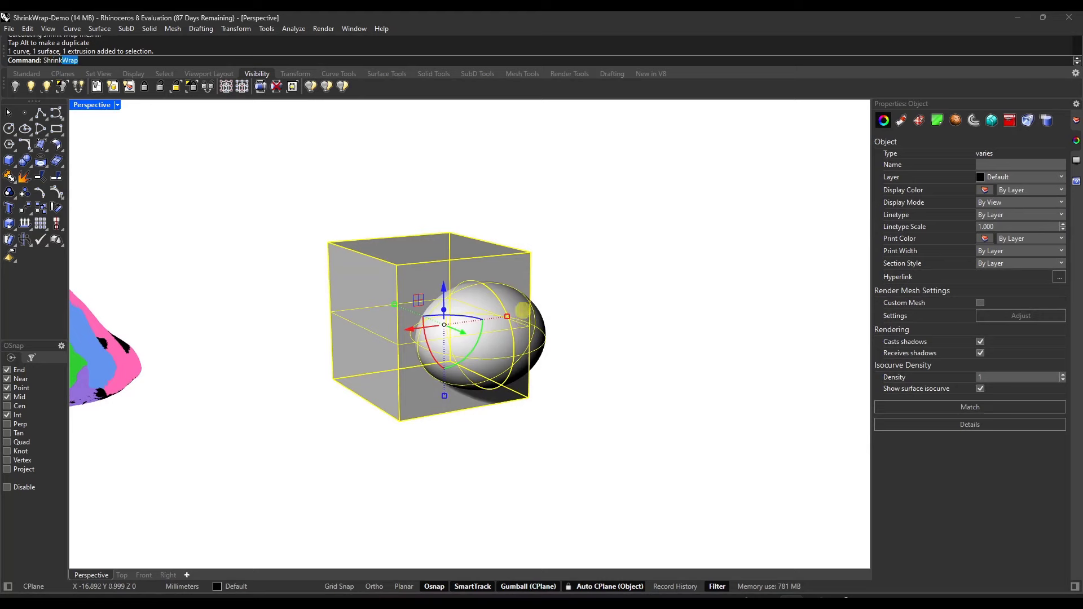
key("Return")
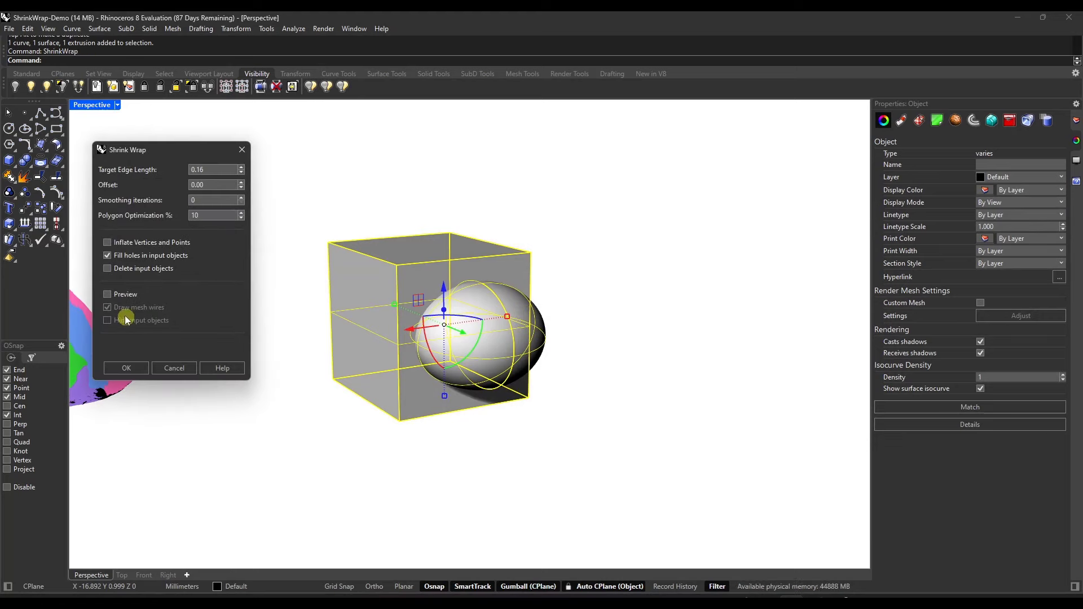
left_click(107, 294)
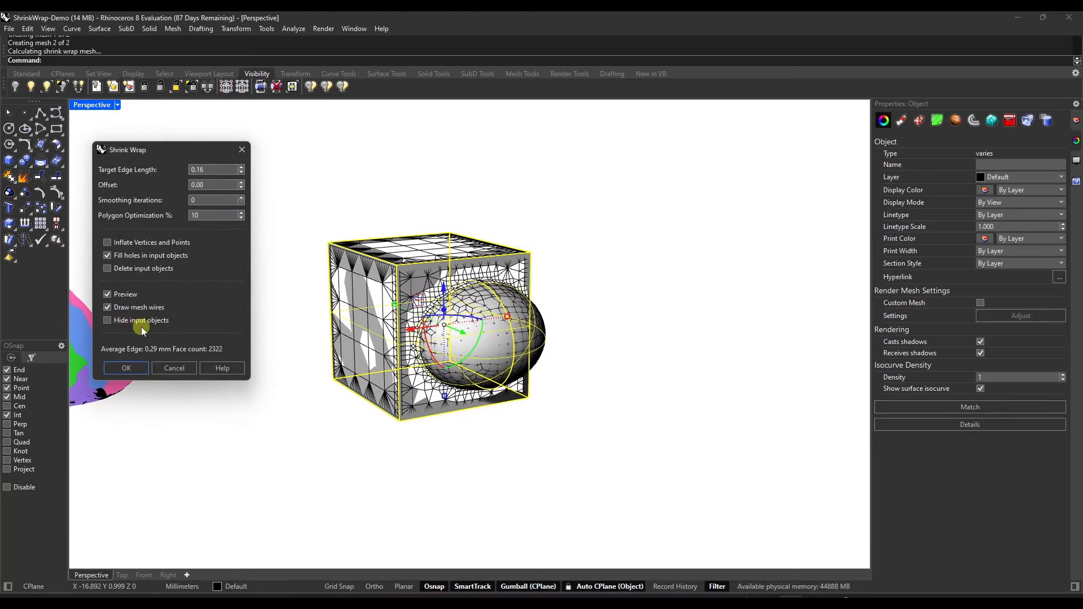
left_click(128, 326)
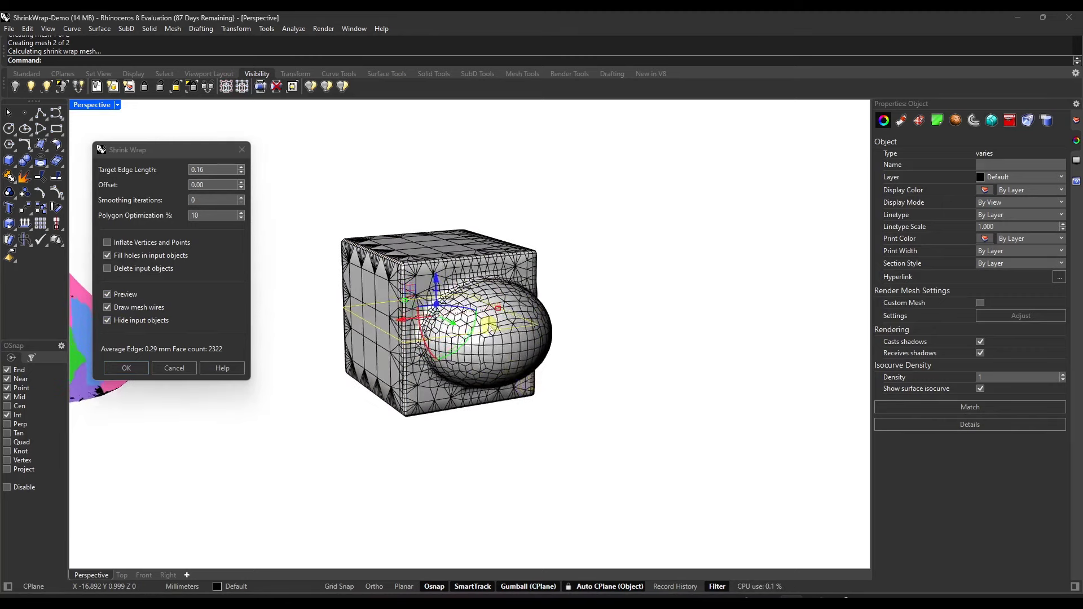
scroll(494, 332, "up", 3)
scroll(493, 332, "down", 2)
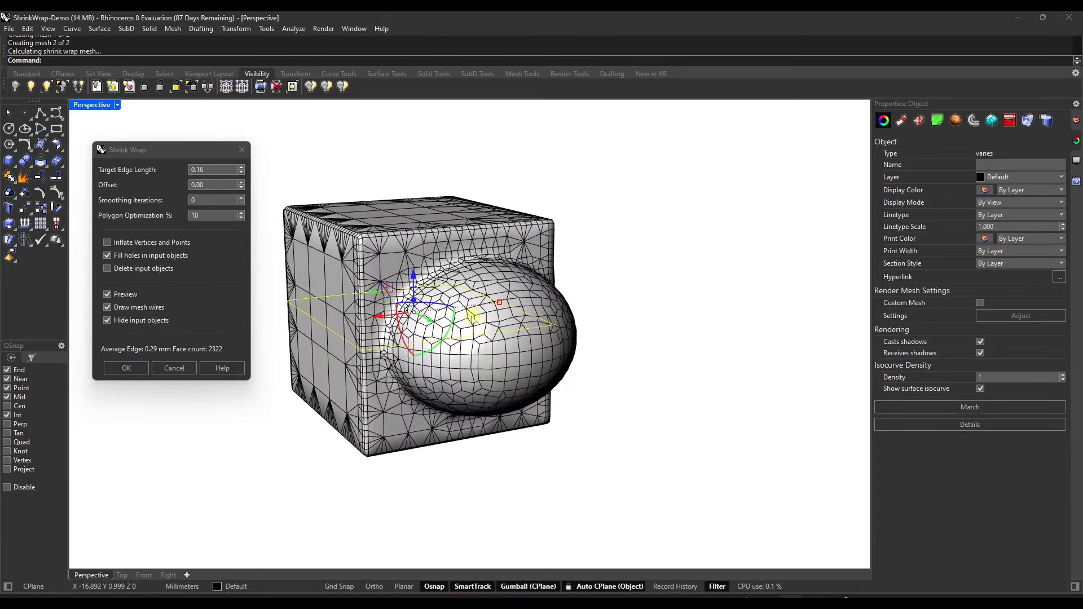
Set the polygon optimization of the box-and-sphere wrap to 0%.
double_click(223, 215)
type("0")
key("Tab")
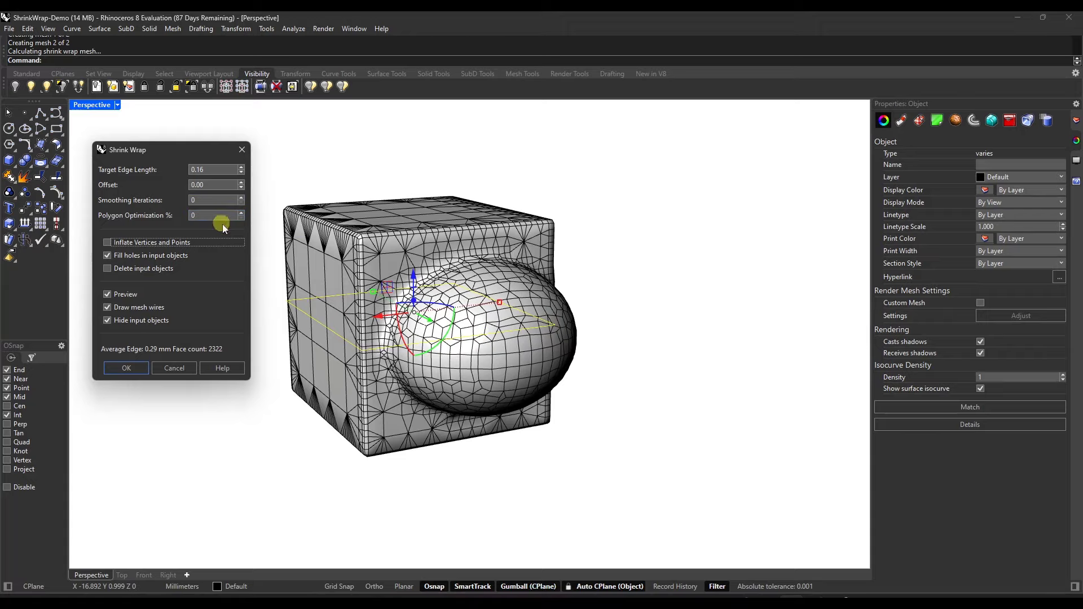
right_click_drag(496, 305, 500, 307)
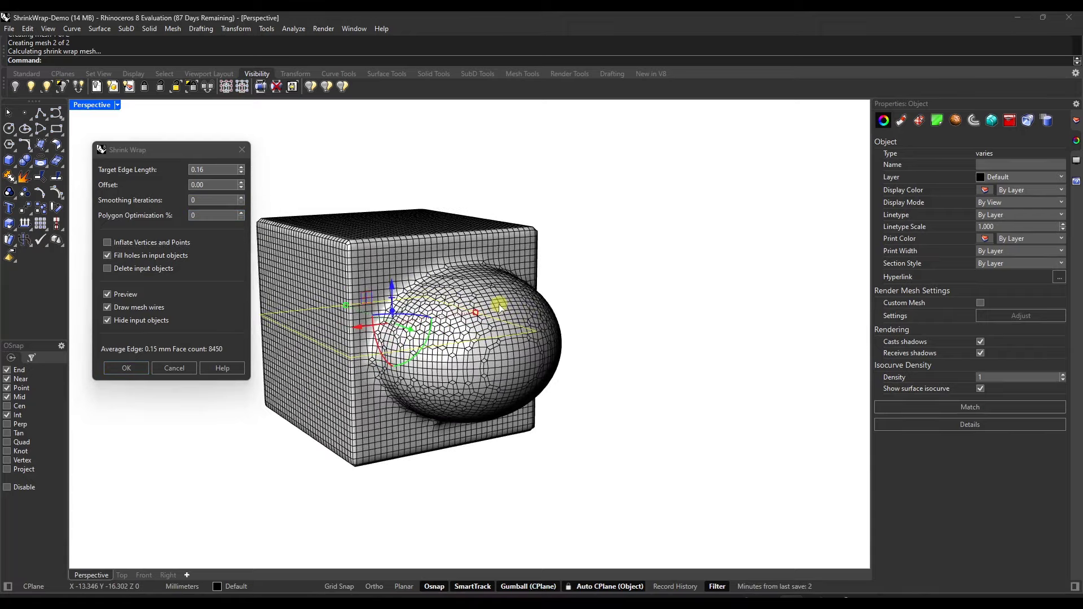
Refine the box-and-sphere wrap by setting its target edge length to 0.10.
right_click_drag(418, 342, 385, 217)
left_click(242, 173)
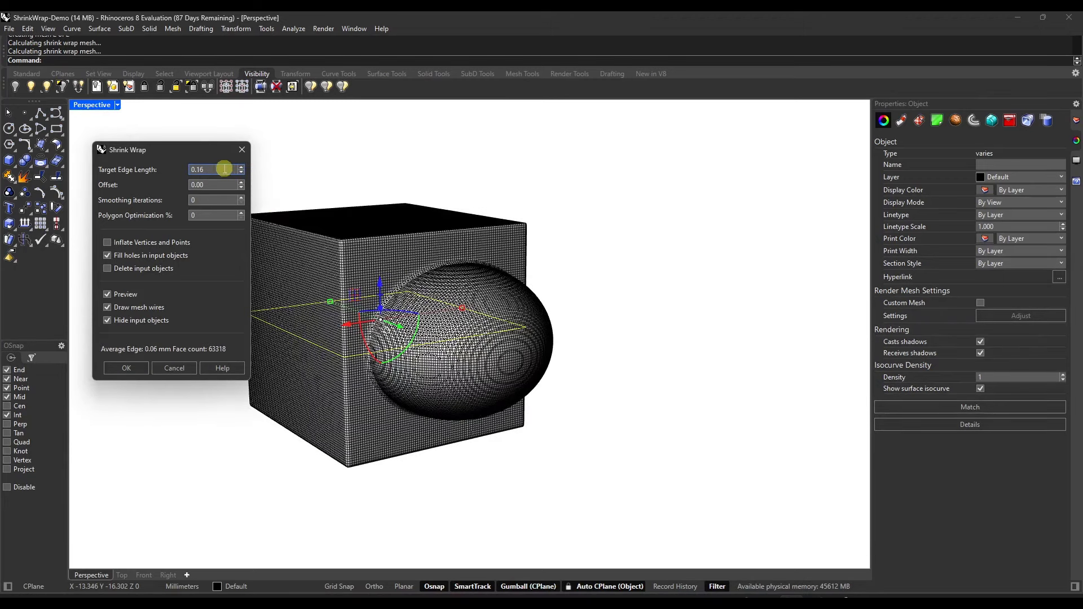
double_click(231, 169)
type(".10")
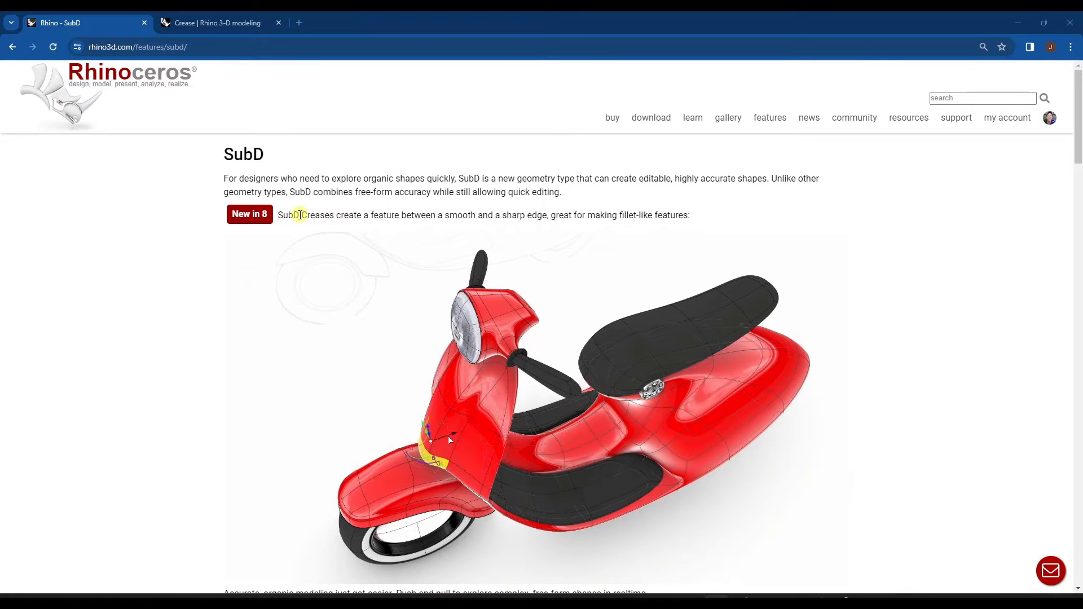
Review the SubD features web page on creases and the SubDCrease command's help topic.
left_click(249, 22)
key("ctrl+shift+Tab")
scroll(276, 339, "down", 4)
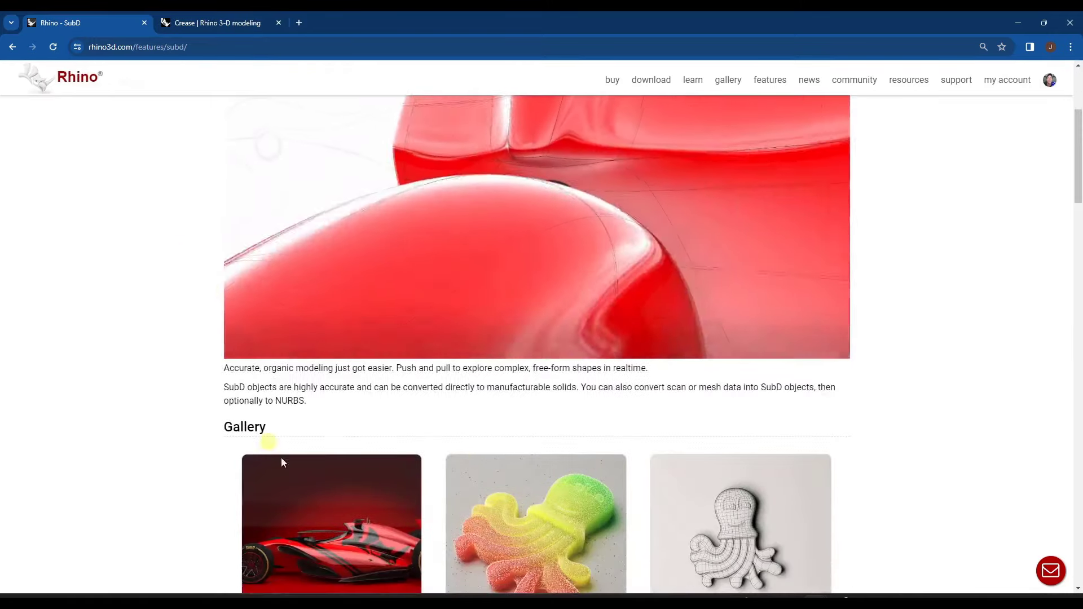
left_click(192, 22)
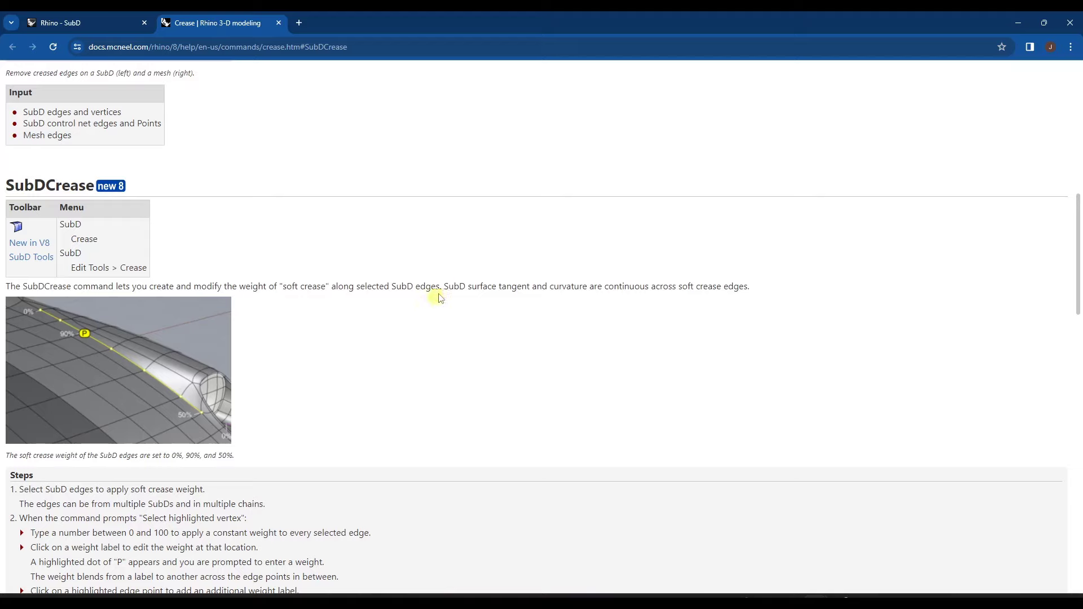
Switch to Rhino and start Crease on the whole ridge edge loop of the 100% sharp SubD.
left_click(1018, 22)
right_click_drag(632, 156, 607, 138)
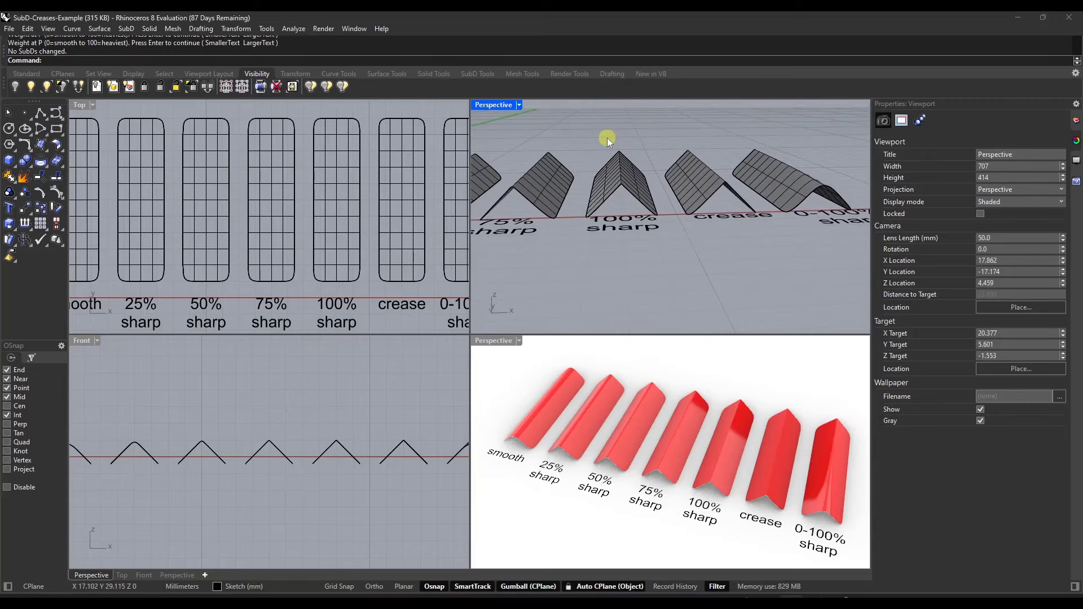
double_click(631, 197)
right_click_drag(631, 197, 586, 271)
left_click(629, 130)
double_click(628, 188)
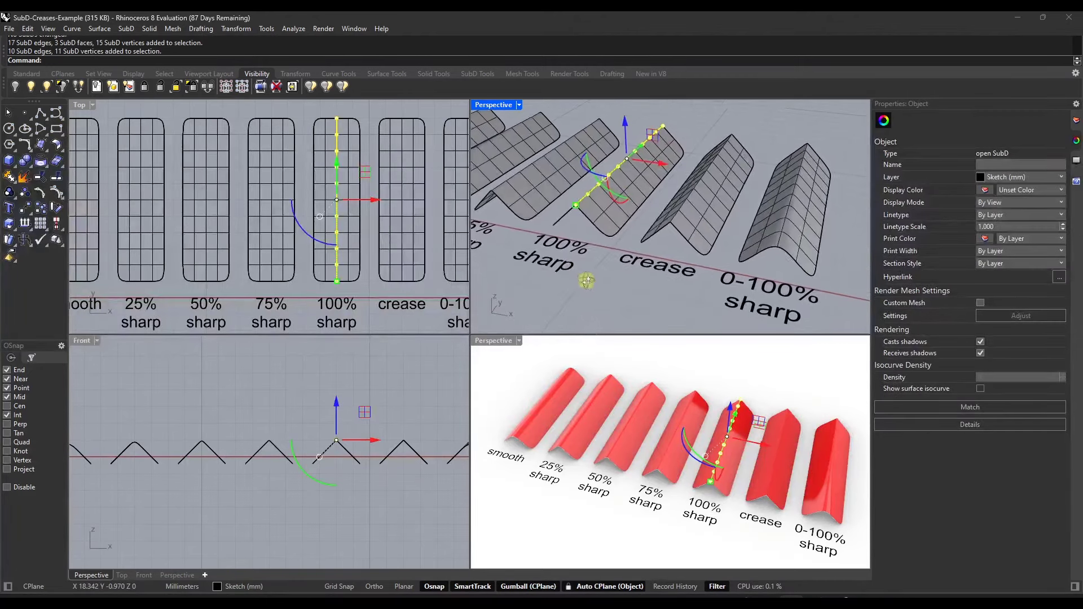
left_click(126, 28)
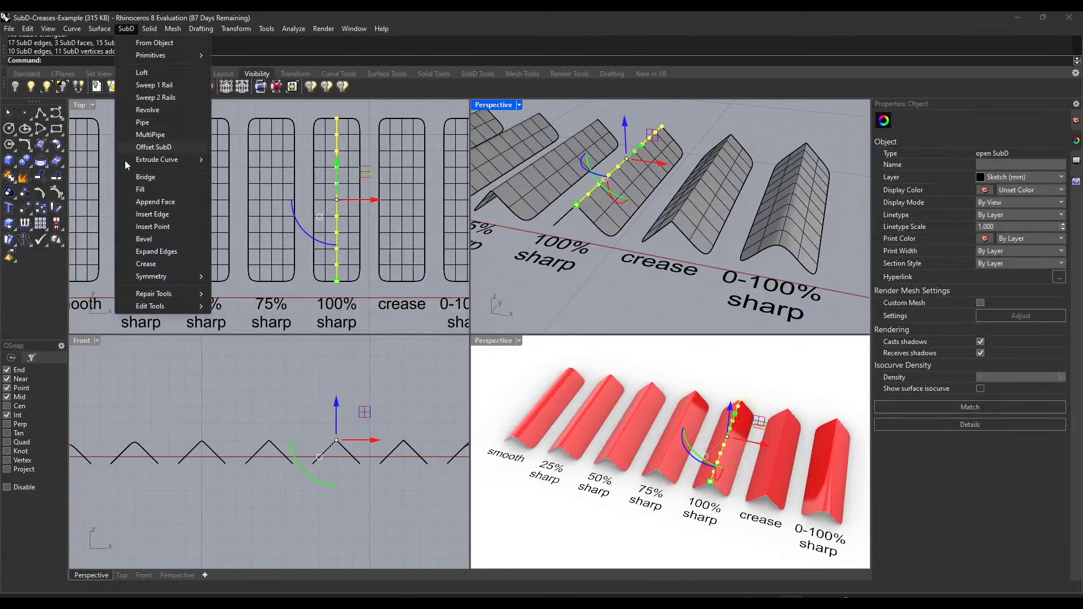
left_click(146, 264)
scroll(641, 174, "up", 5)
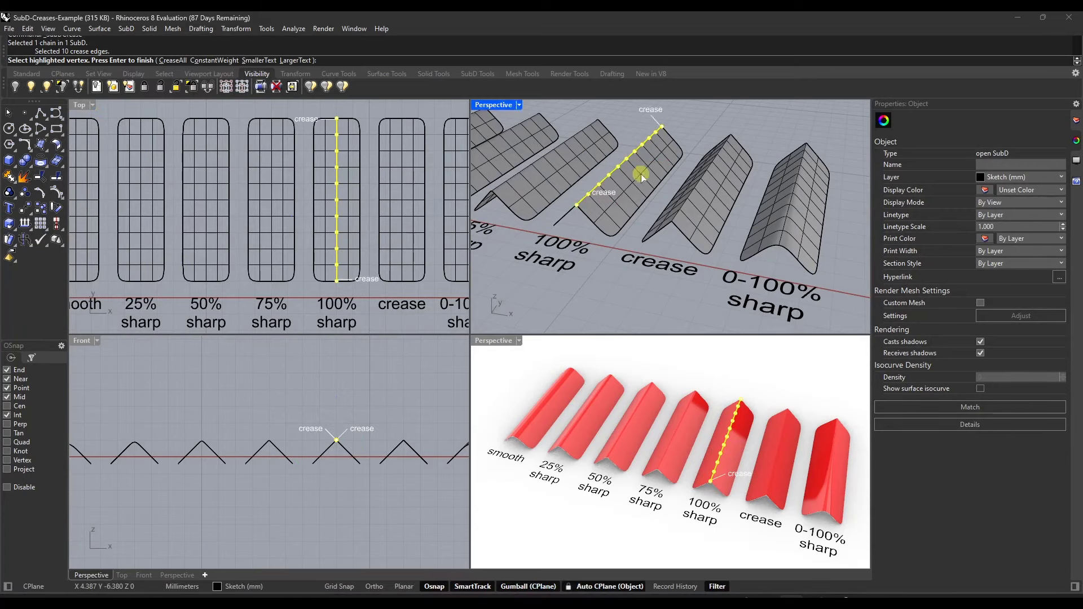
Set the crease weight to 0 at the ridge's end point nearest the text label.
left_click(600, 212)
scroll(613, 233, "down", 3)
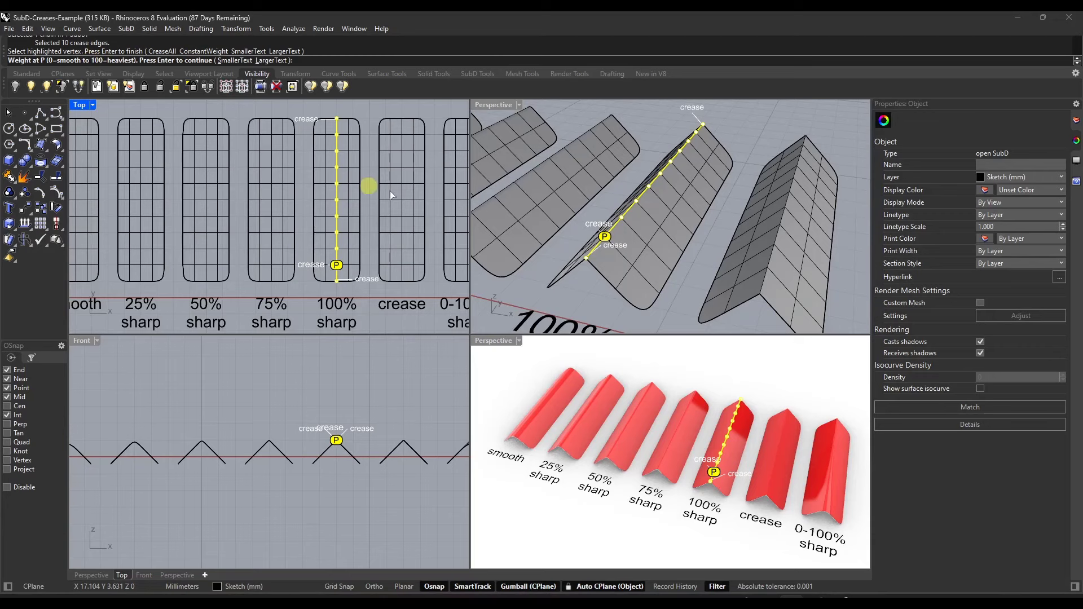
left_click(587, 260)
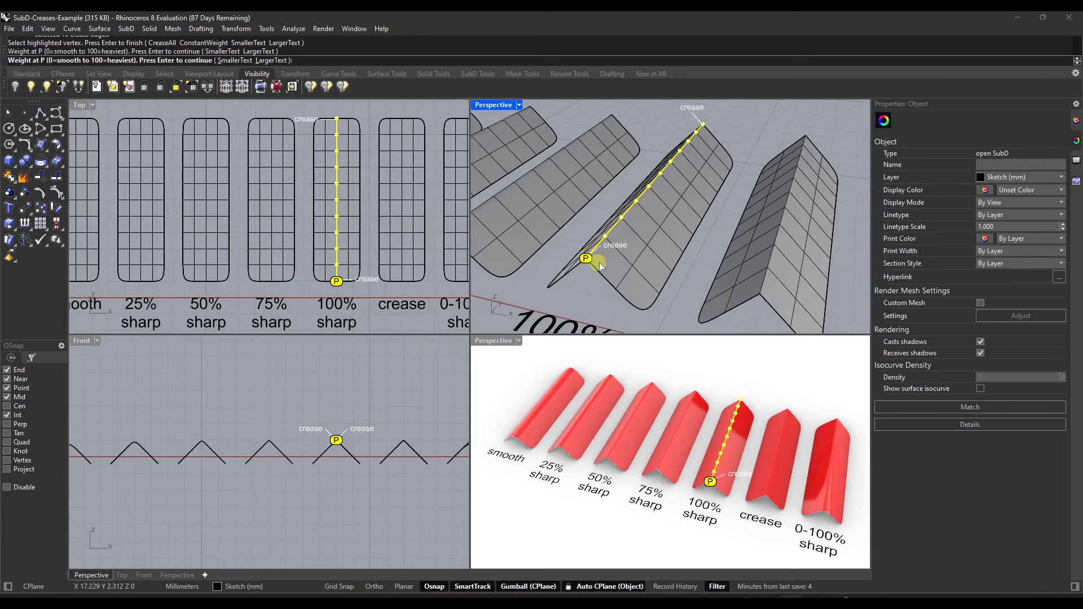
type("0")
key("Return")
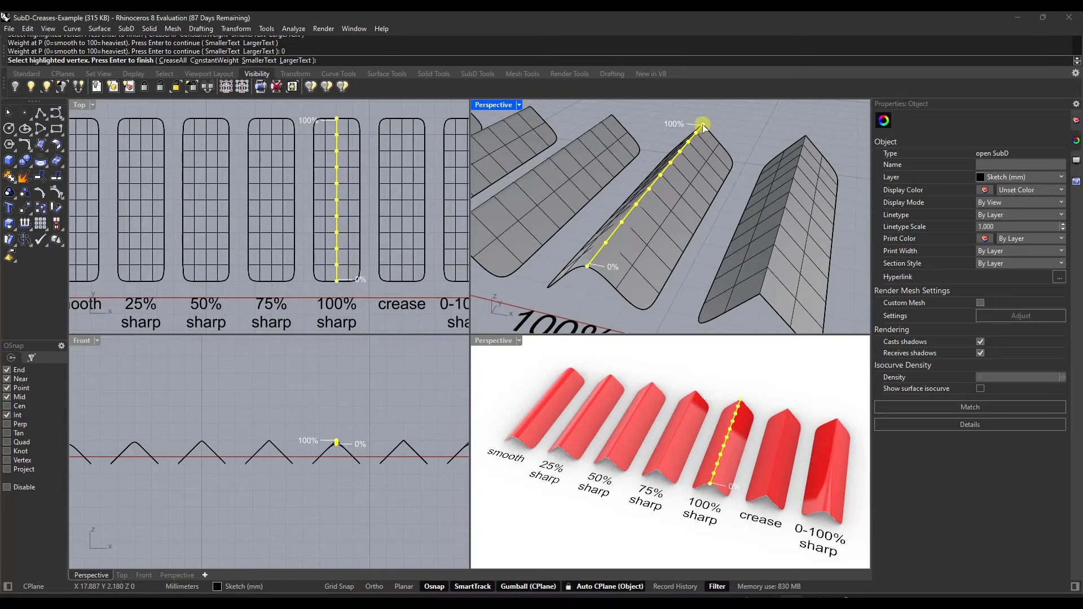
Add a crease weight of 75 at the ridge's middle point and finish the Crease command.
left_click(659, 178)
mouse_move(658, 225)
right_mouse_down()
mouse_move(757, 212)
mouse_move(728, 201)
mouse_move(798, 212)
mouse_move(760, 223)
right_mouse_up()
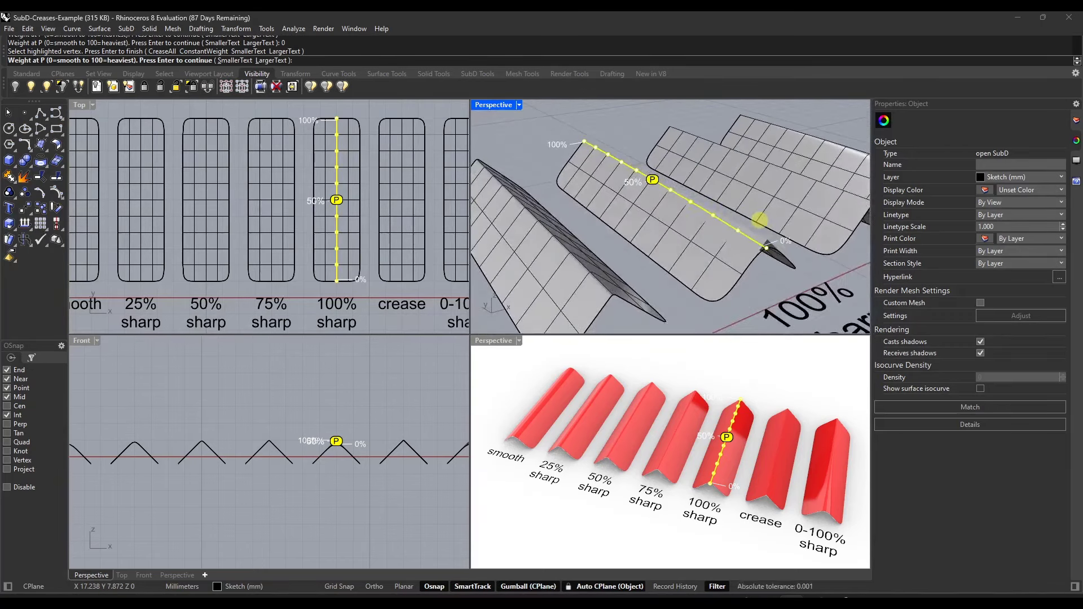
type("75")
key("Return")
scroll(733, 432, "up", 10)
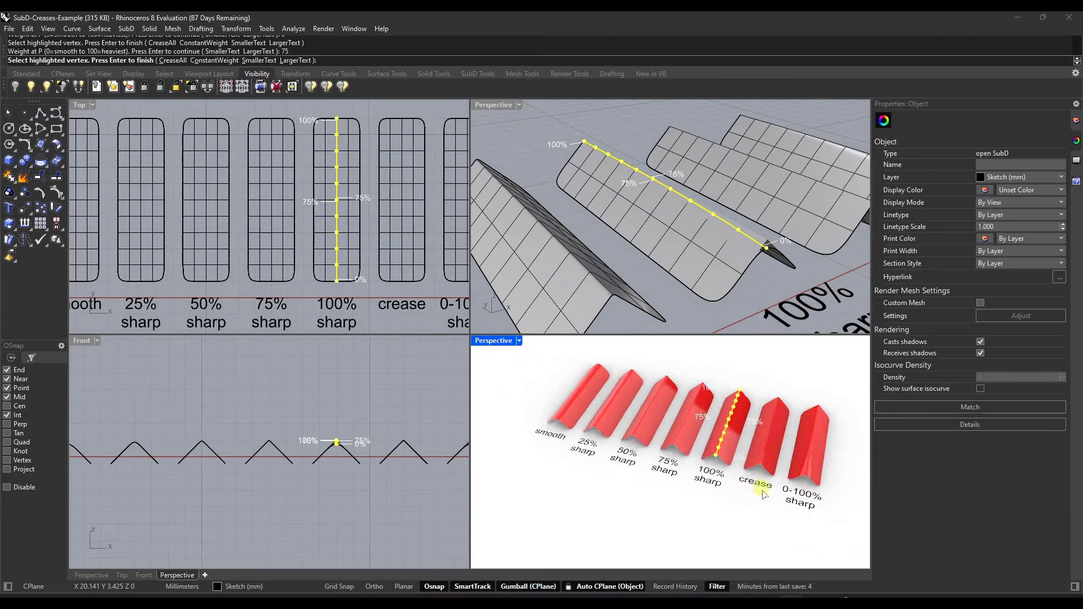
right_click_drag(733, 431, 723, 394)
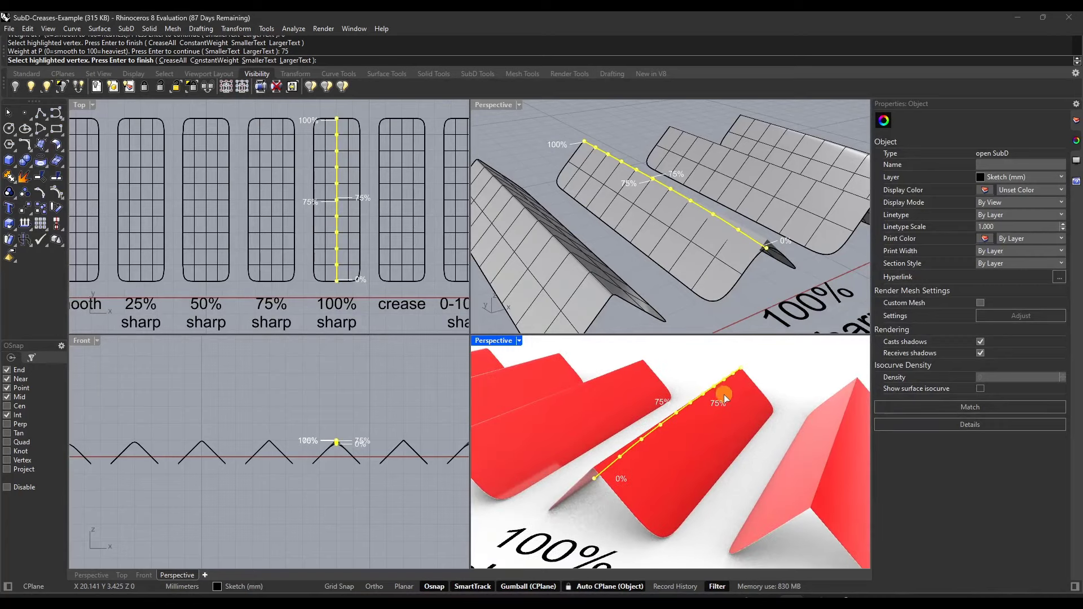
scroll(747, 252, "up", 5)
scroll(748, 253, "down", 3)
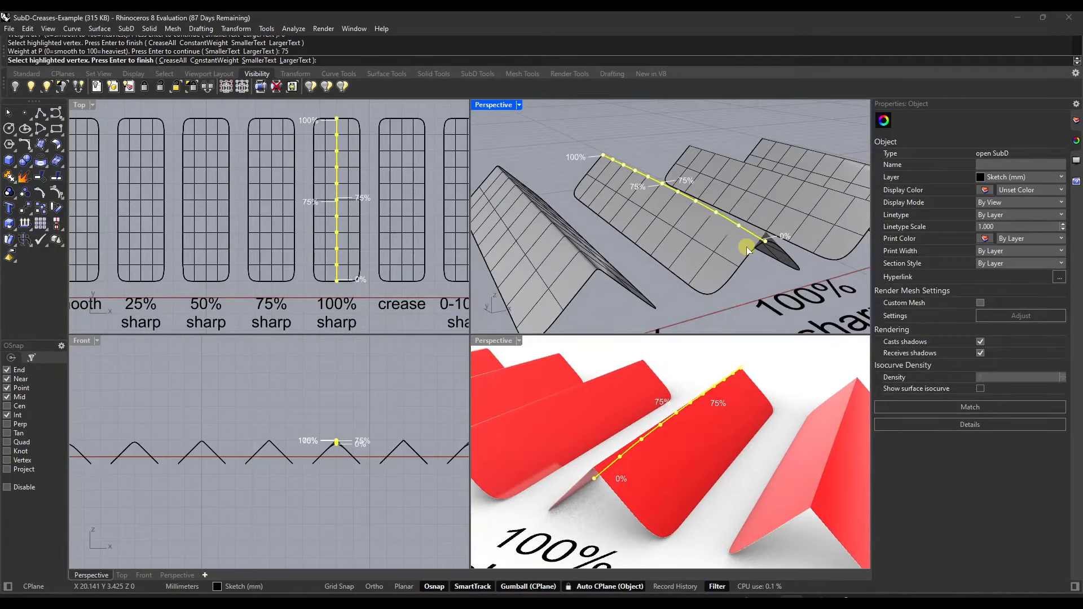
key("Return")
right_click_drag(770, 256, 633, 153)
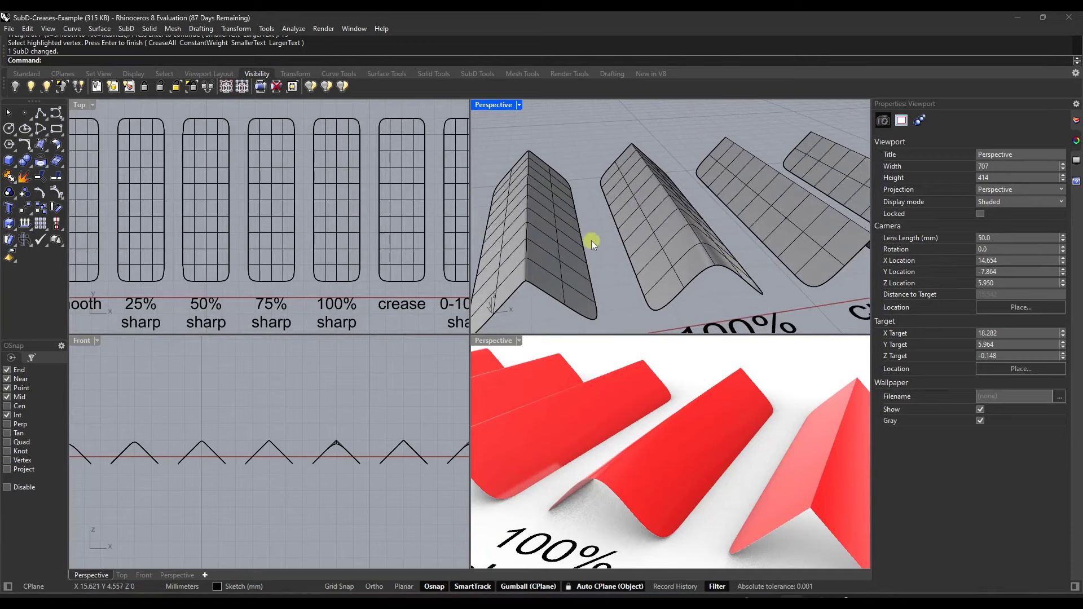
scroll(581, 220, "down", 3)
scroll(672, 204, "up", 5)
right_click_drag(664, 231, 563, 182)
scroll(651, 233, "down", 2)
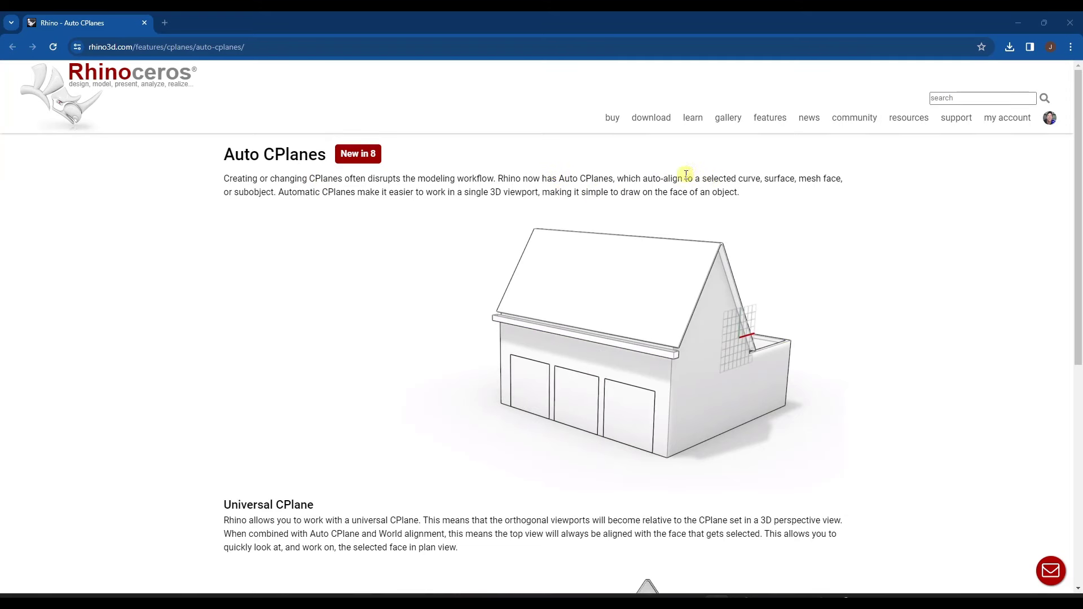
Switch to the PushPull model in Rhino and turn Auto CPlane off and on again.
left_click(1031, 21)
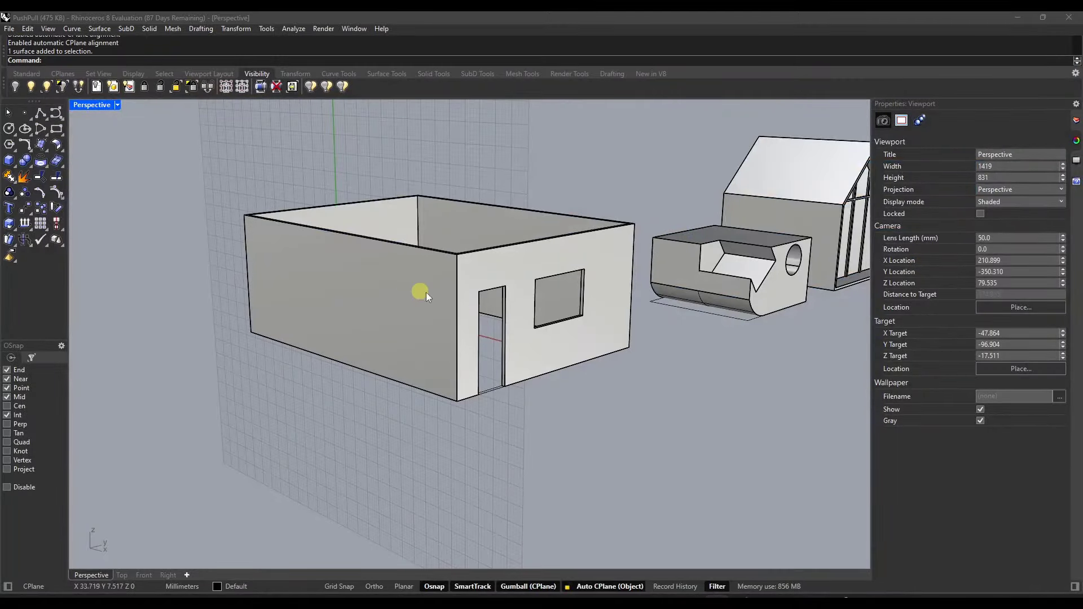
right_click_drag(425, 292, 464, 288)
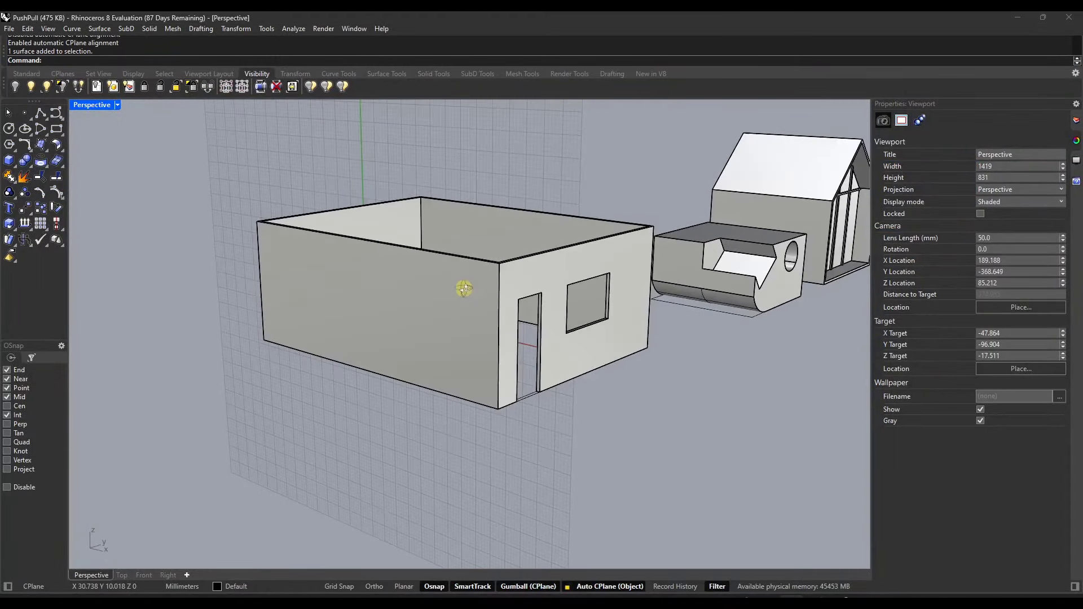
left_click(590, 586)
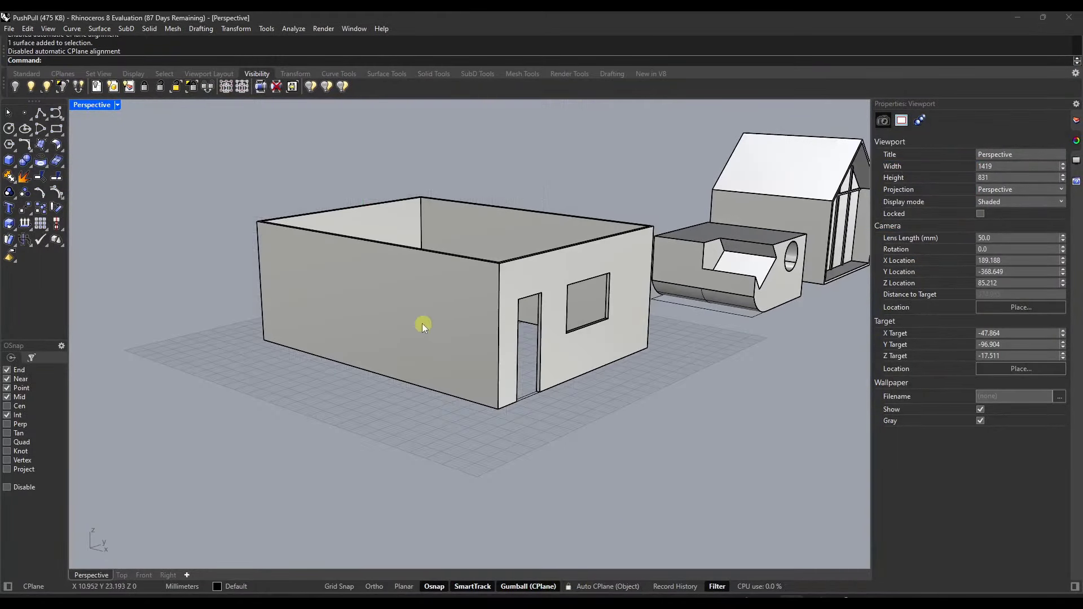
mouse_move(367, 287)
right_mouse_down()
mouse_move(441, 282)
mouse_move(361, 280)
right_mouse_up()
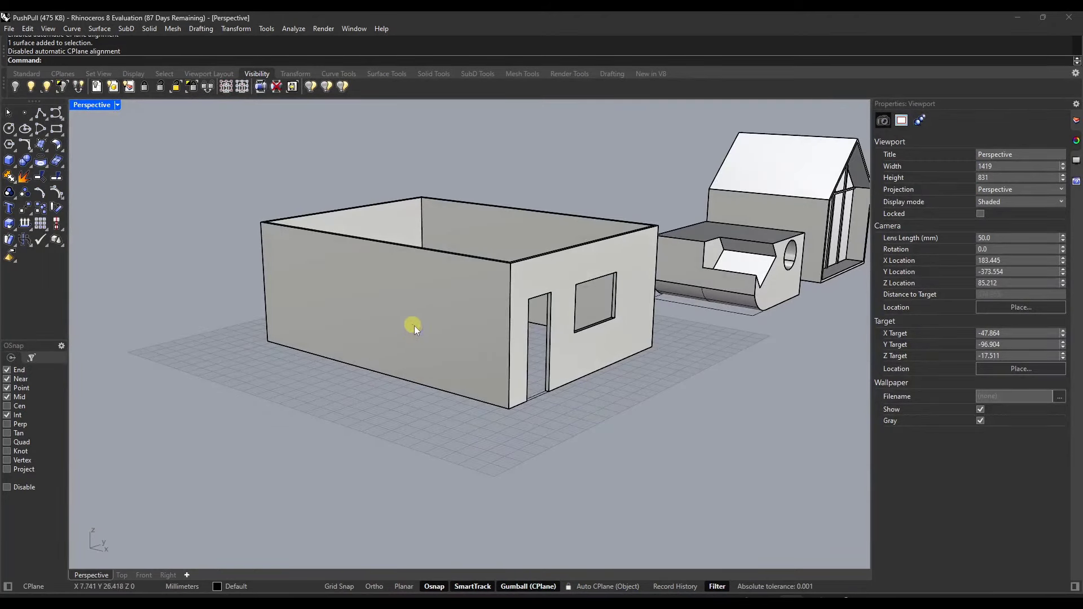
left_click(587, 590)
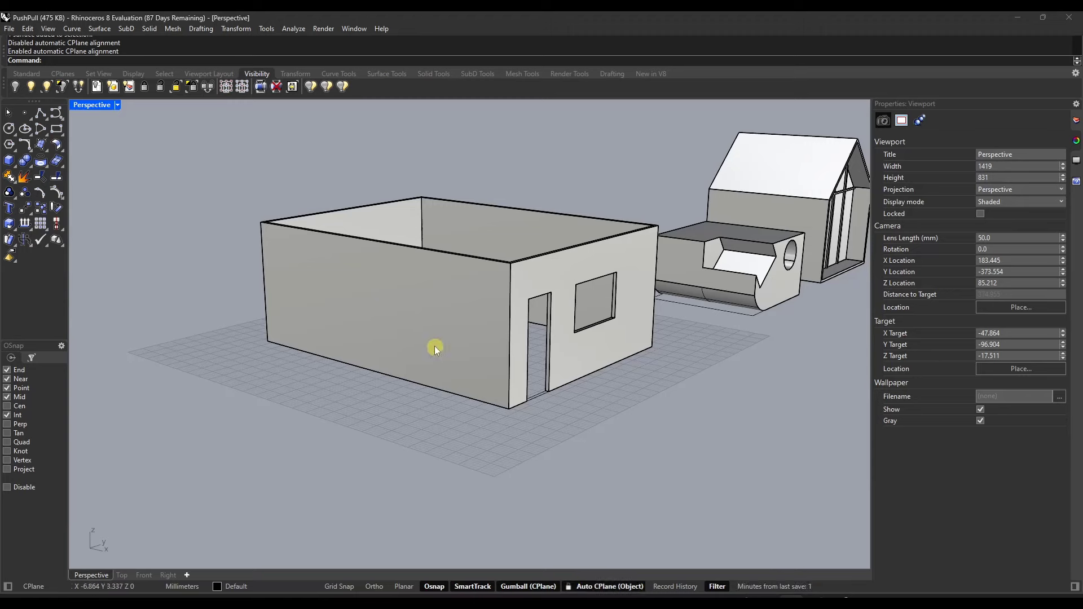
Select the open building's long side wall face, then only its door-and-window wall face, to realign the CPlane.
left_click(430, 319, "ctrl+shift")
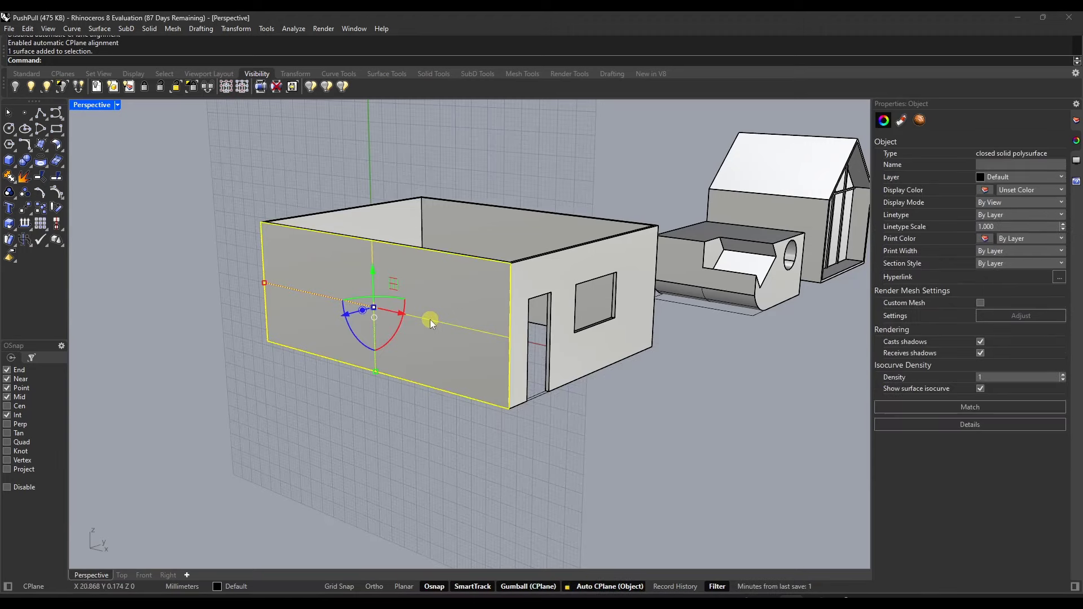
left_click(574, 354, "ctrl+shift")
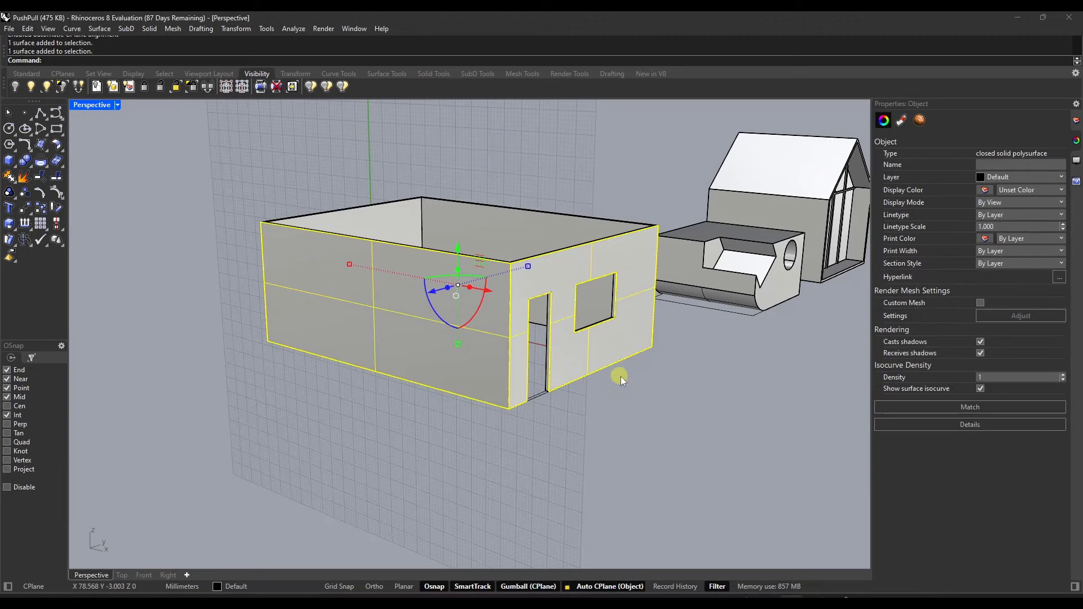
left_click(620, 376)
left_click(588, 357, "ctrl+shift")
right_click_drag(652, 389, 601, 350)
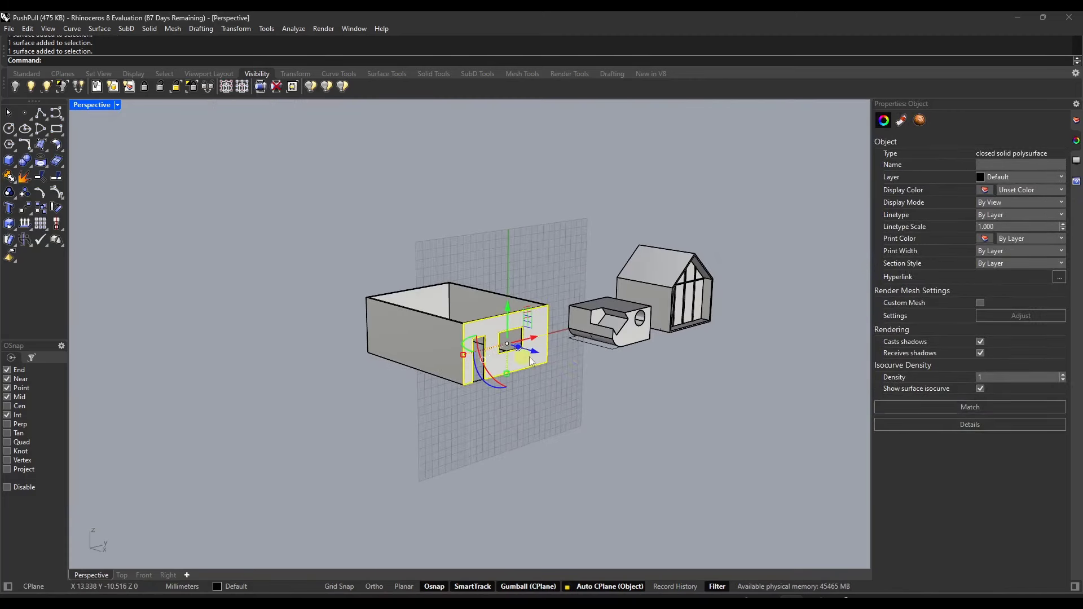
scroll(601, 350, "up", 3)
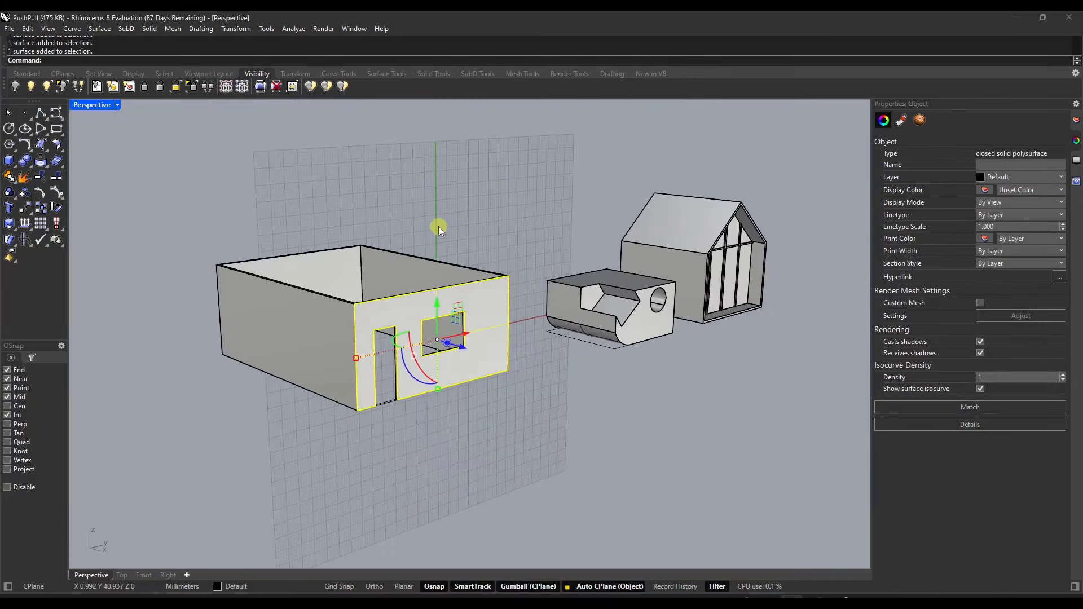
Align the CPlane to the gabled house's sloped roof face, add the open building's side wall, and clear the selection.
left_click(750, 341)
left_click(700, 224, "ctrl+shift")
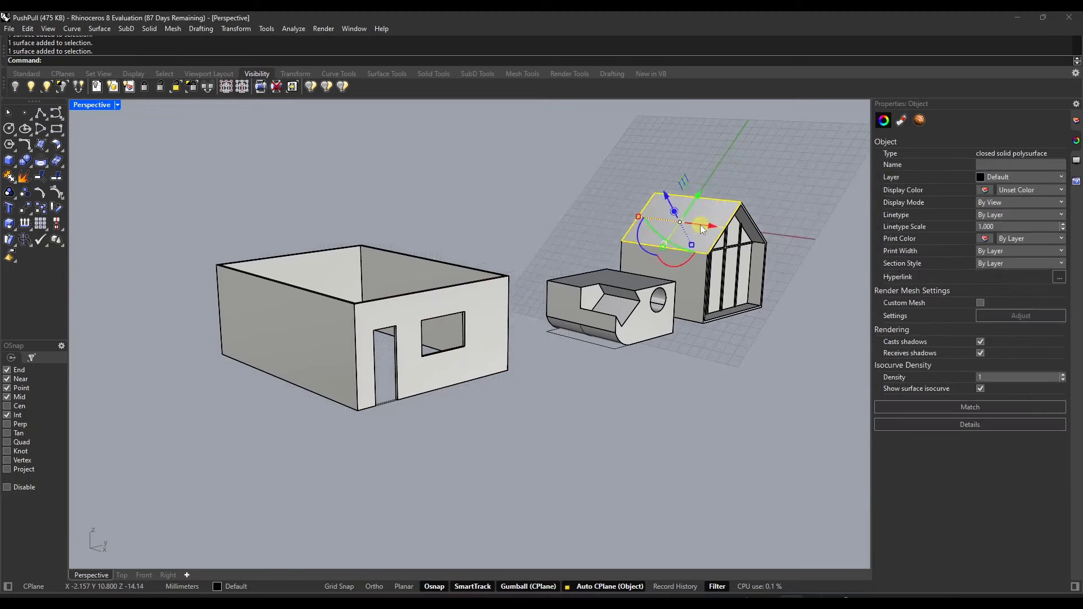
right_click_drag(750, 289, 770, 240)
scroll(770, 240, "down", 4)
scroll(771, 269, "up", 2)
left_click(398, 290, "ctrl+shift")
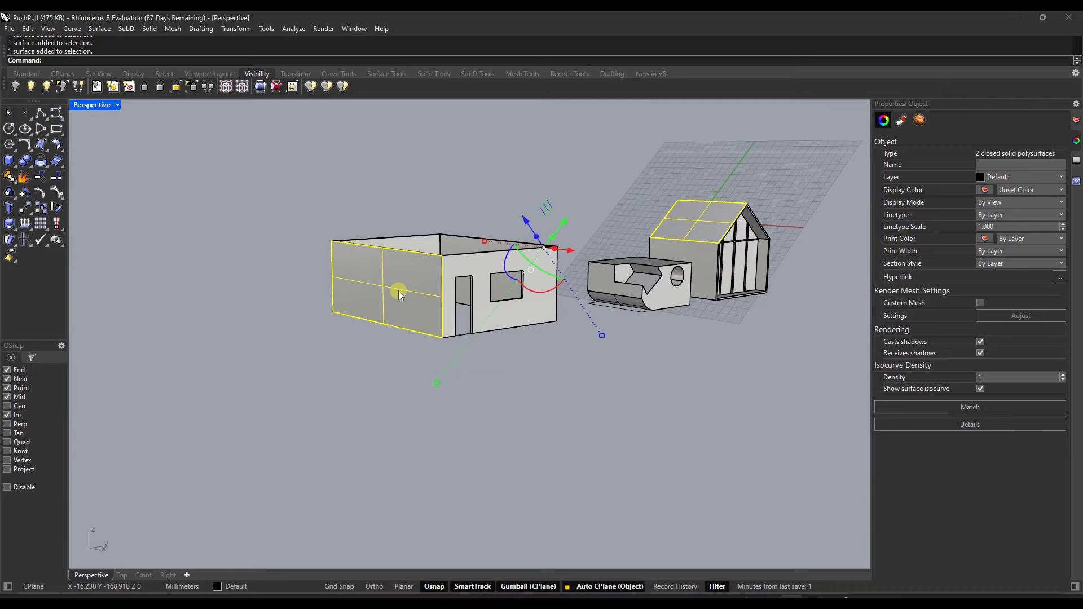
left_click(459, 343)
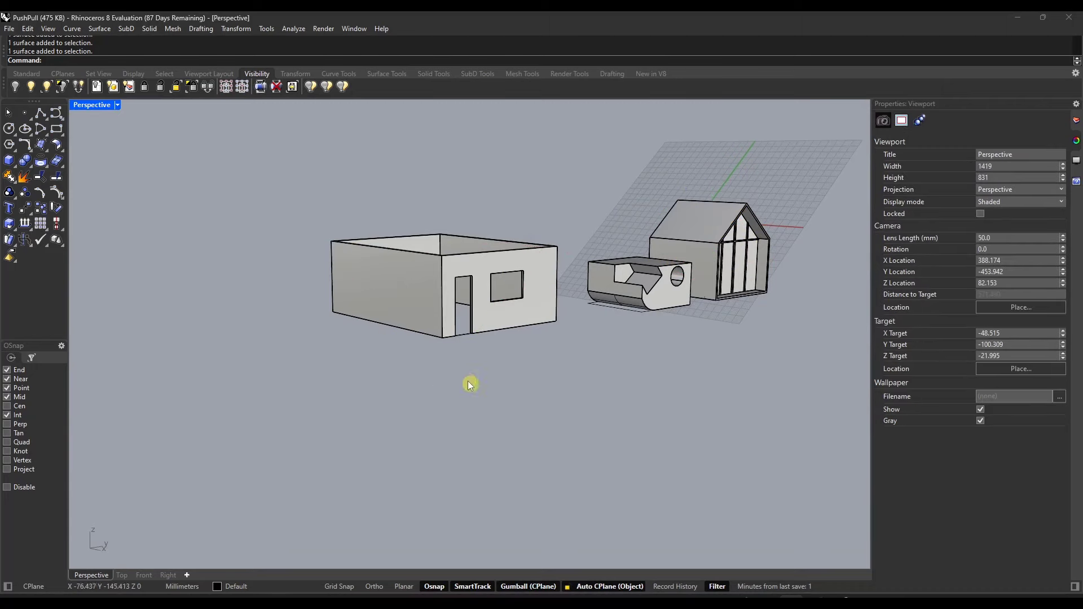
Select only the open building's long blank side wall face so that the CPlane aligns to it.
left_click(404, 294, "ctrl+shift")
scroll(416, 354, "up", 3)
scroll(416, 354, "up", 2)
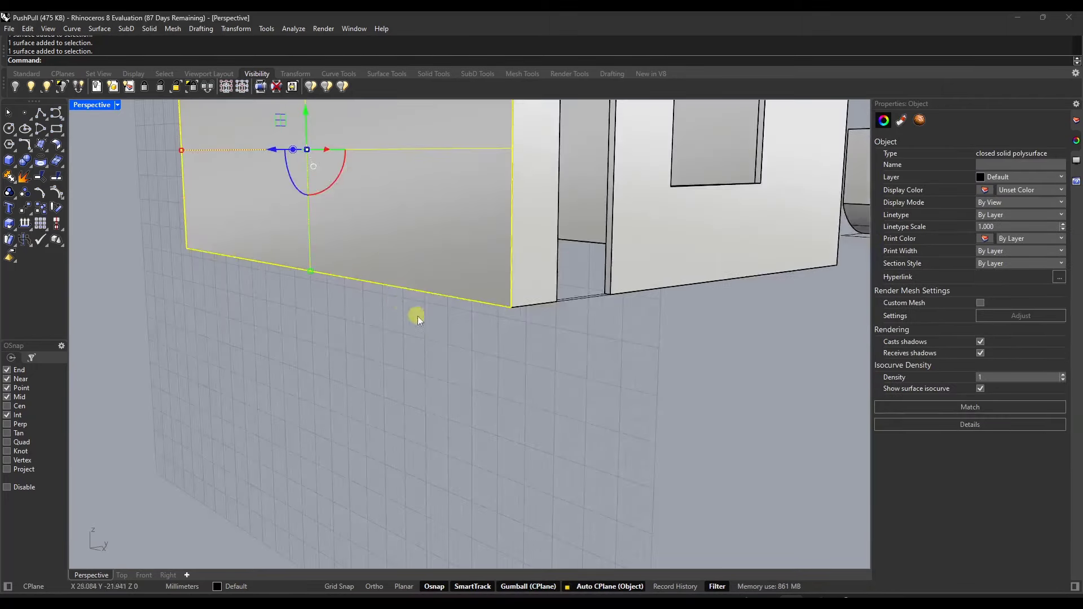
scroll(351, 236, "down", 4)
scroll(361, 196, "up", 3)
right_click_drag(371, 208, 552, 285)
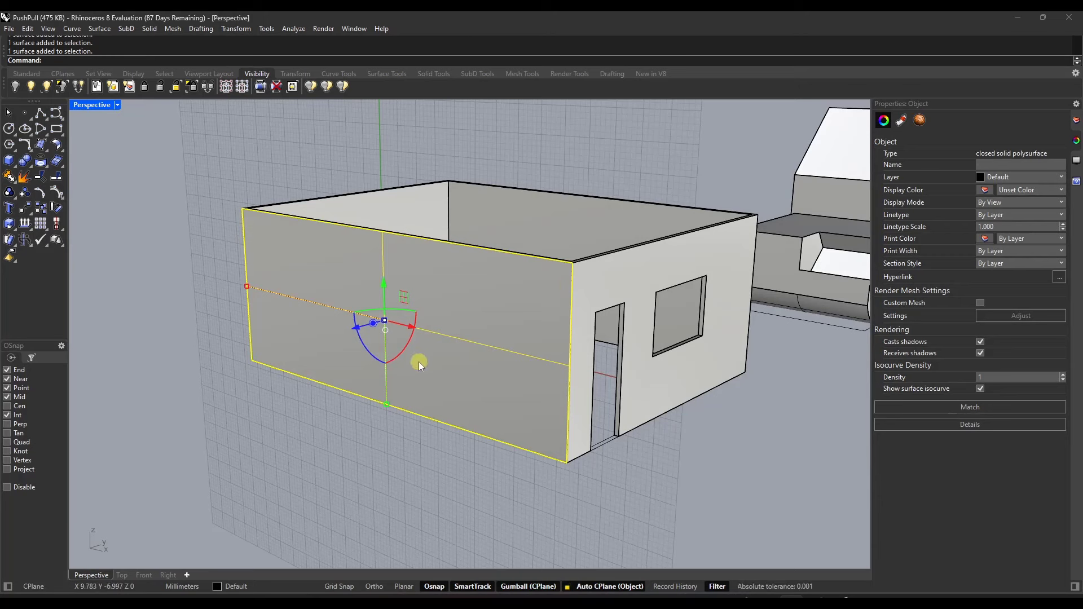
Draw a door-shaped rectangle on the long side wall, from its bottom edge up to the wall's vertical centre line.
key("Return")
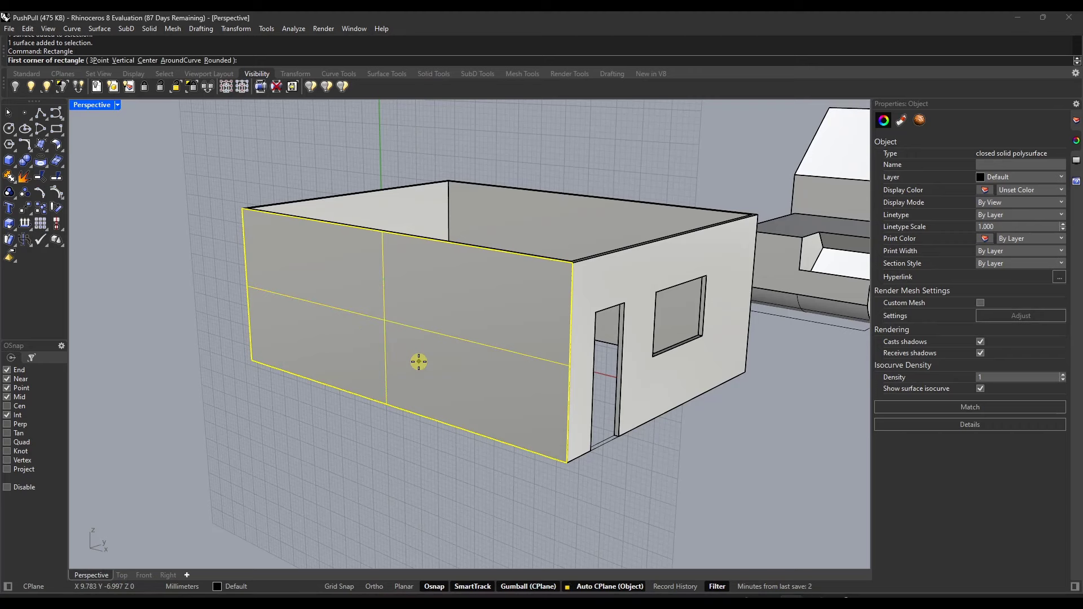
left_click(337, 387)
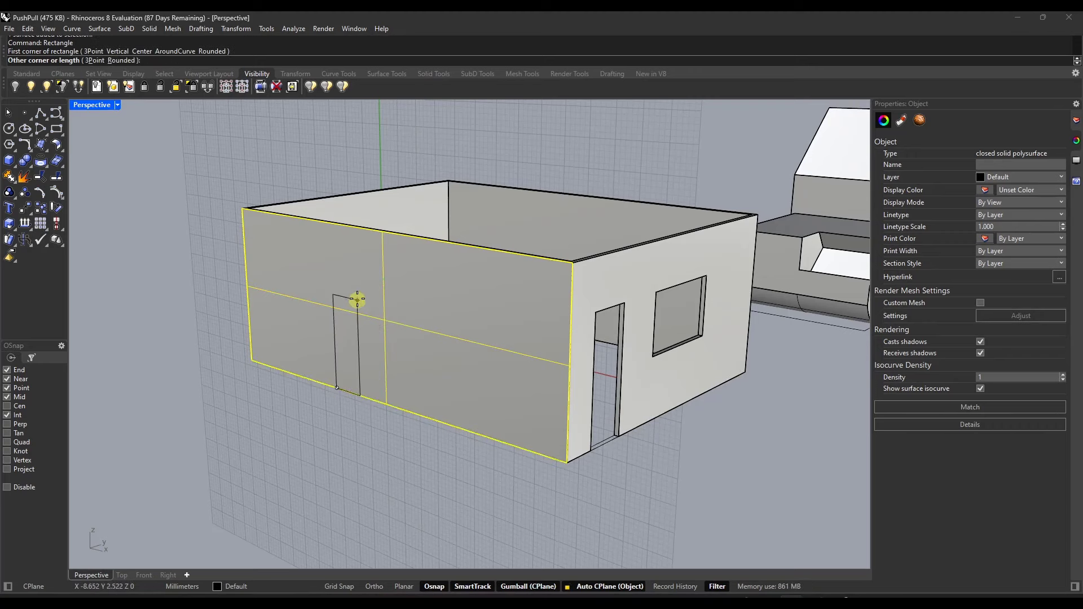
left_click(384, 282)
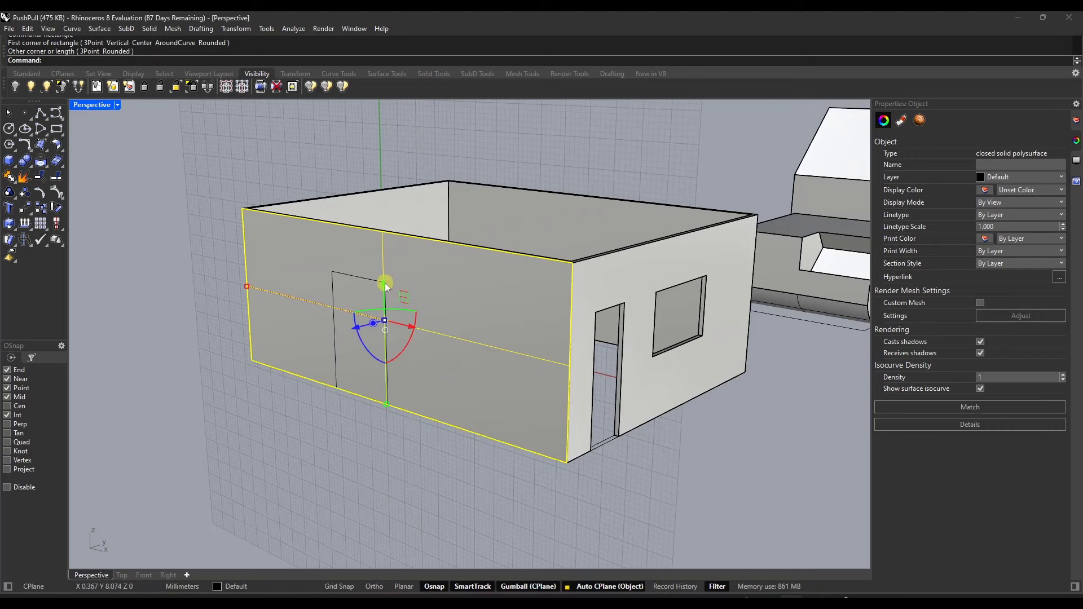
Try to PushPull the door-shaped region inward through only the near long side wall, and undo it.
right_click_drag(438, 316, 439, 306)
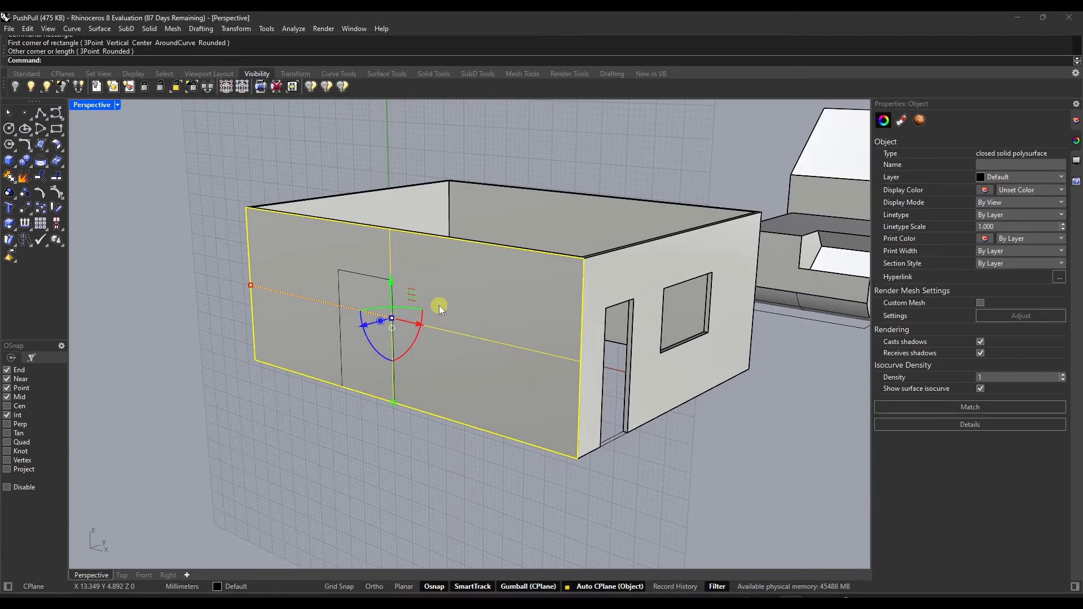
key("Return")
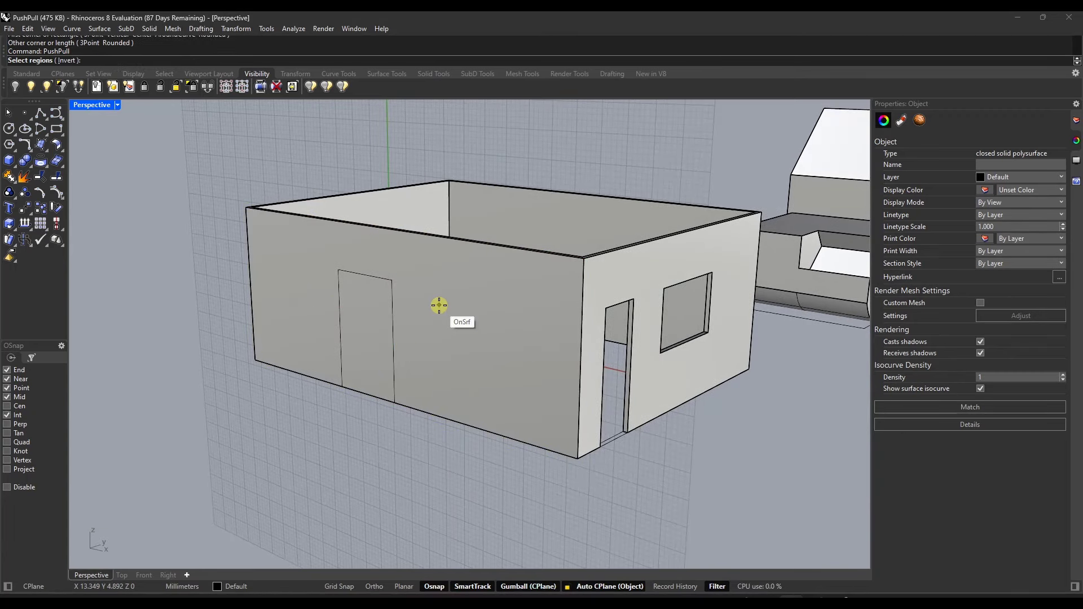
left_click(387, 305)
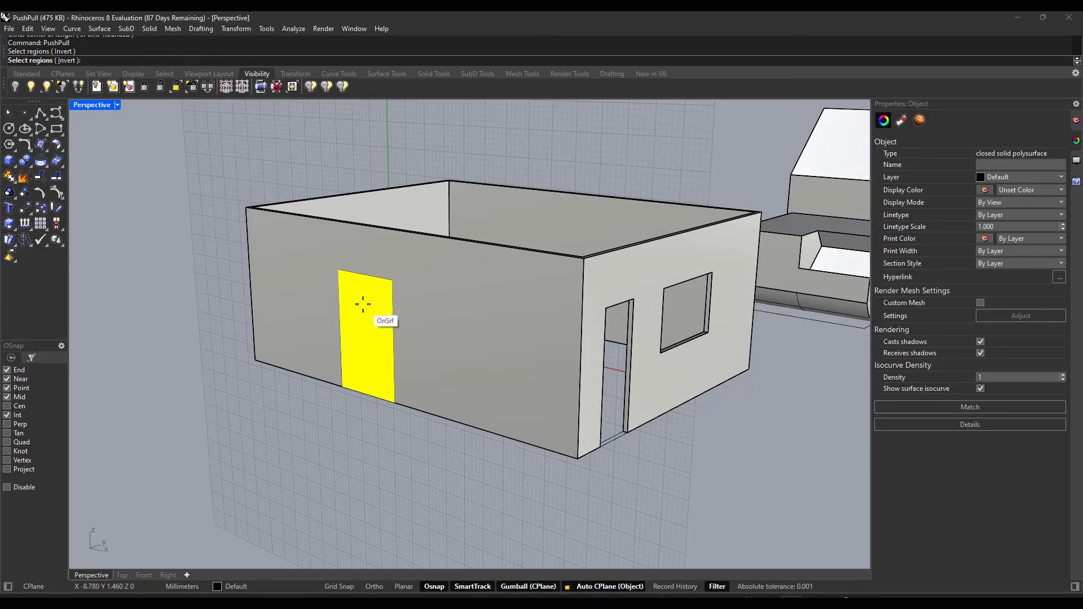
key("Return")
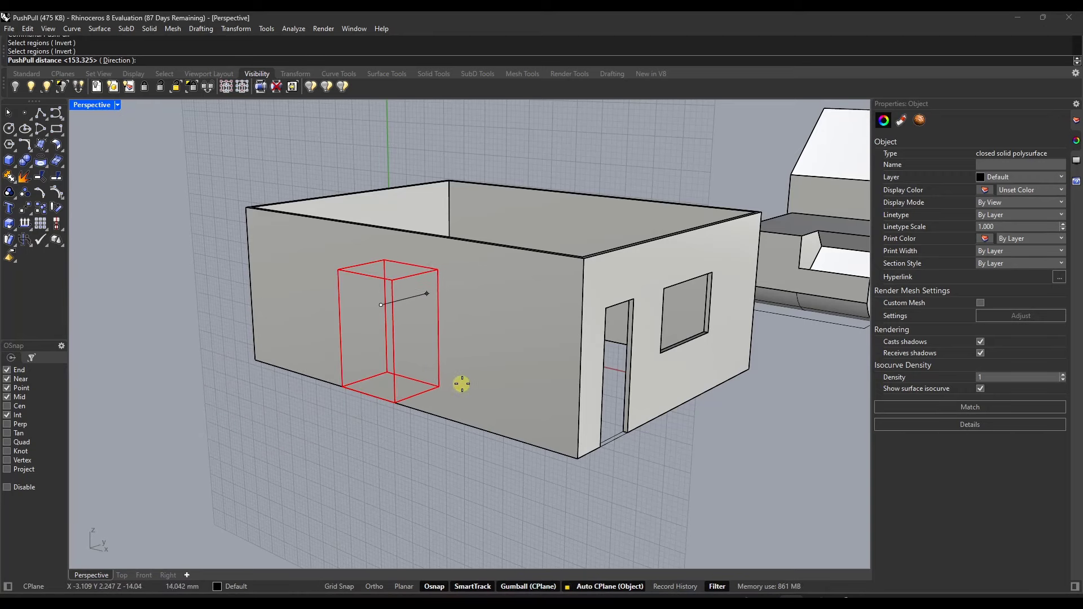
left_click(507, 406)
mouse_move(507, 405)
right_mouse_down()
mouse_move(406, 428)
mouse_move(502, 400)
right_mouse_up()
key("ctrl+z")
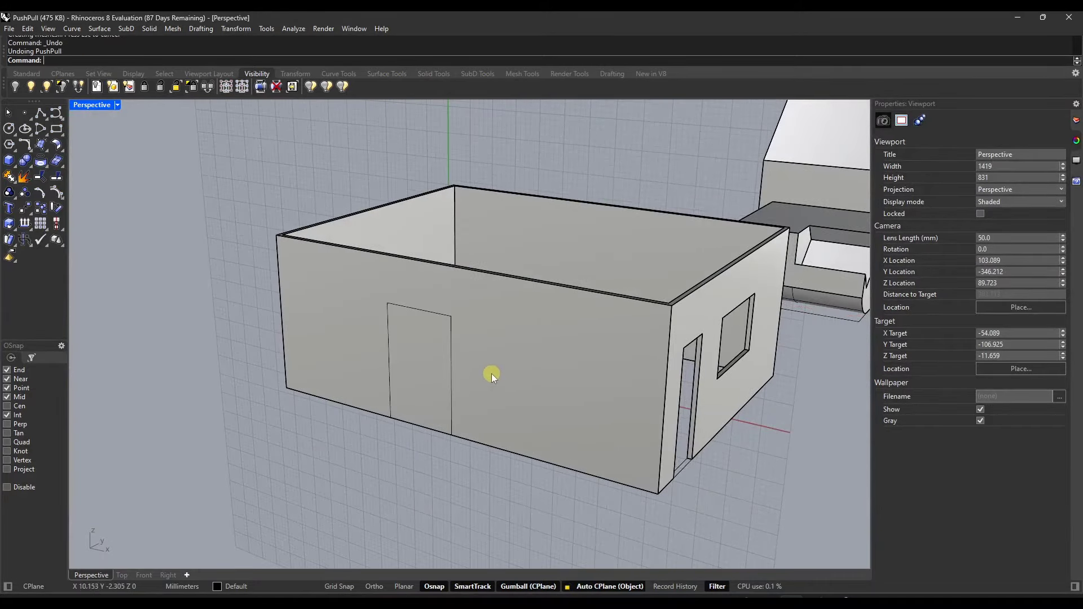
PushPull the door-shaped region across the open building's interior to cut a doorway through both long side walls.
key("Return")
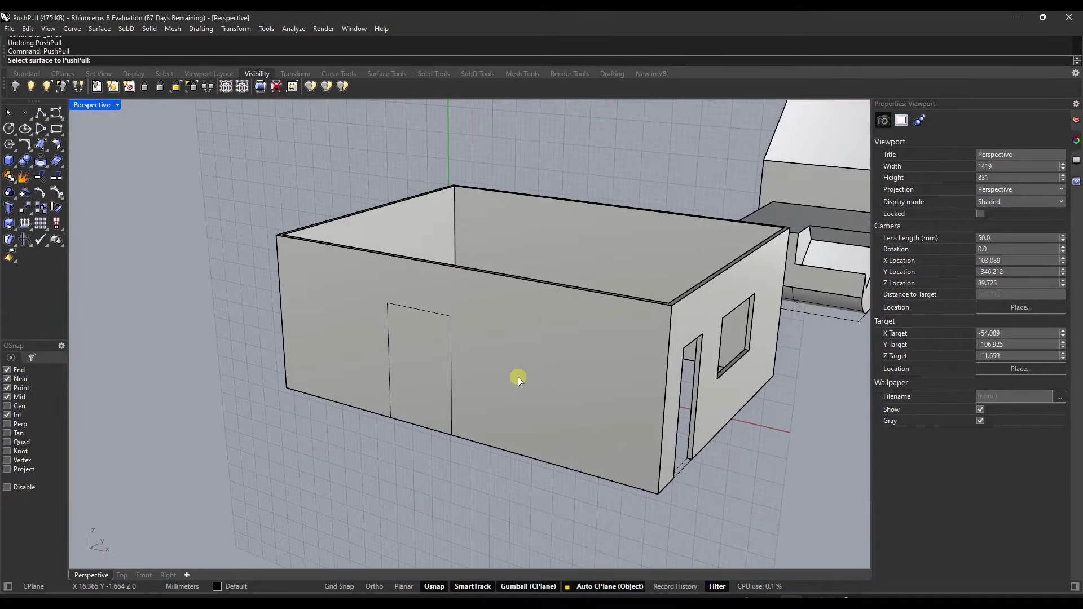
left_click(428, 361)
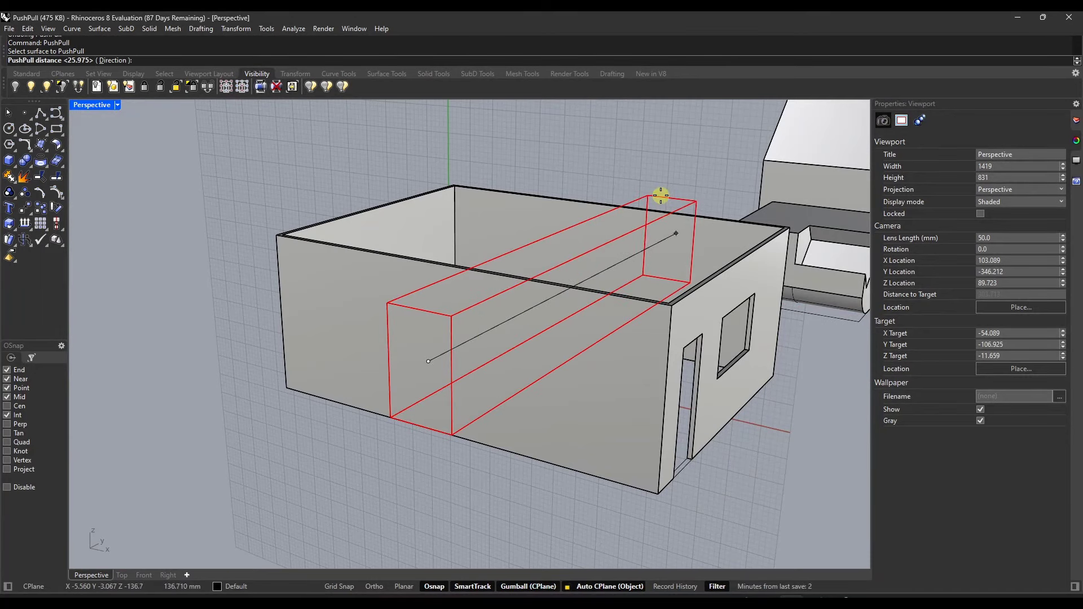
left_click(653, 192)
right_click_drag(688, 285, 600, 313)
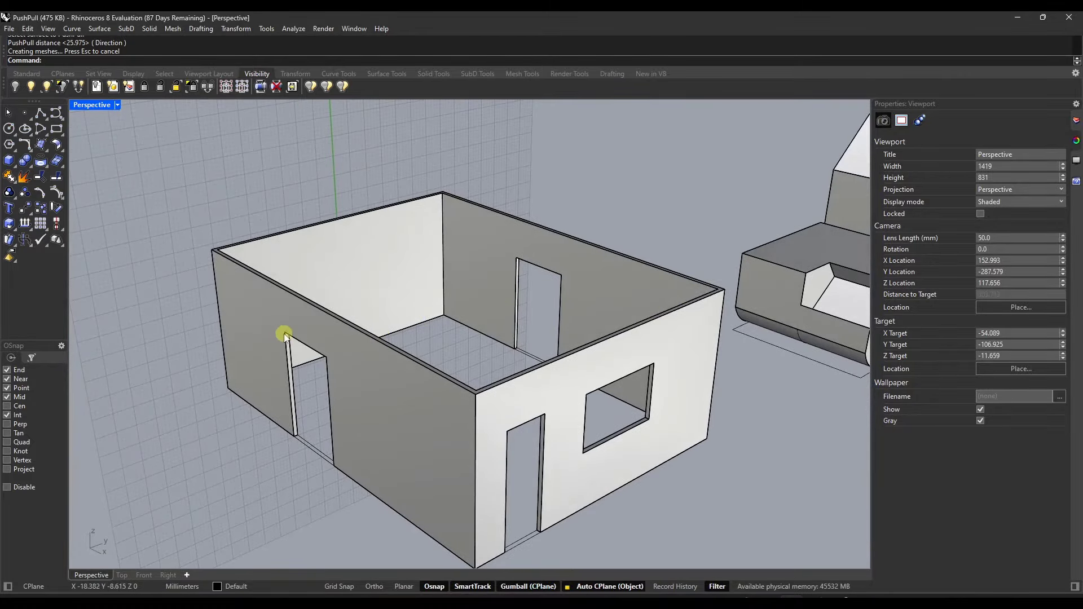
scroll(257, 369, "down", 5)
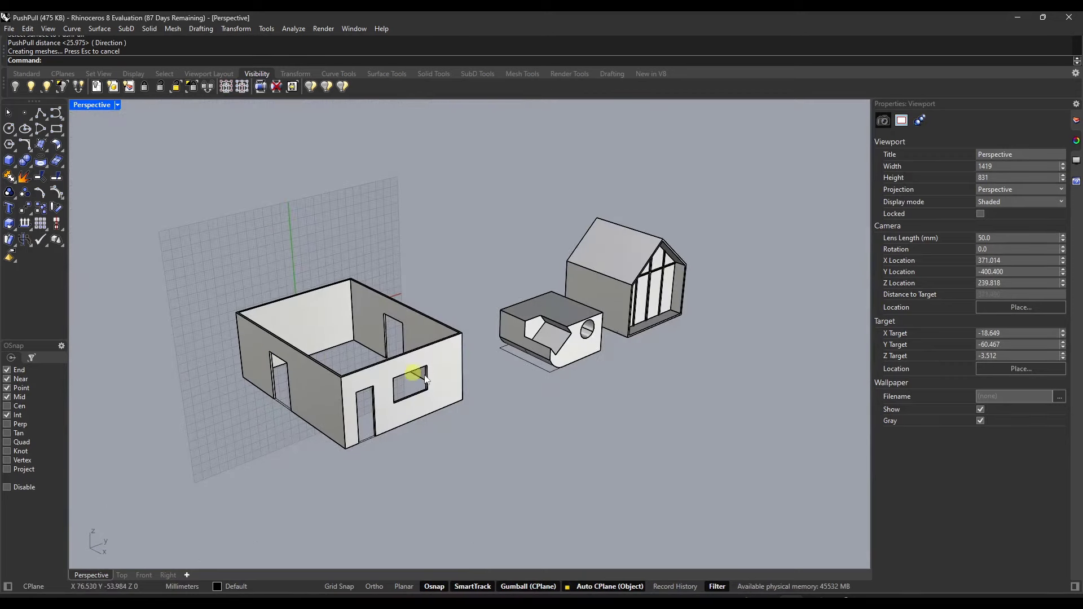
scroll(675, 281, "up", 8)
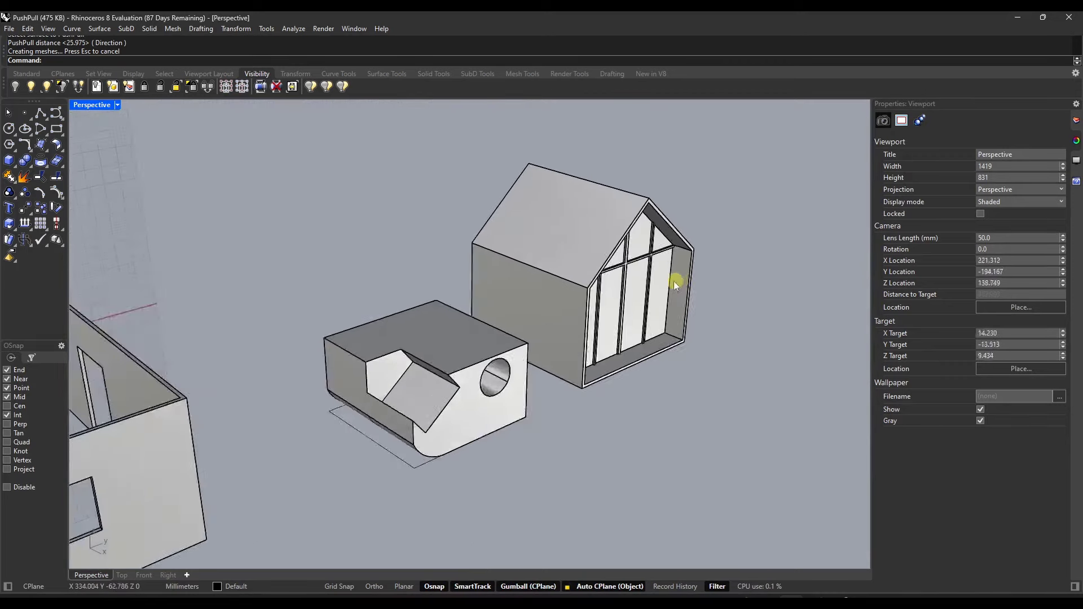
scroll(605, 274, "down", 5)
scroll(256, 288, "up", 6)
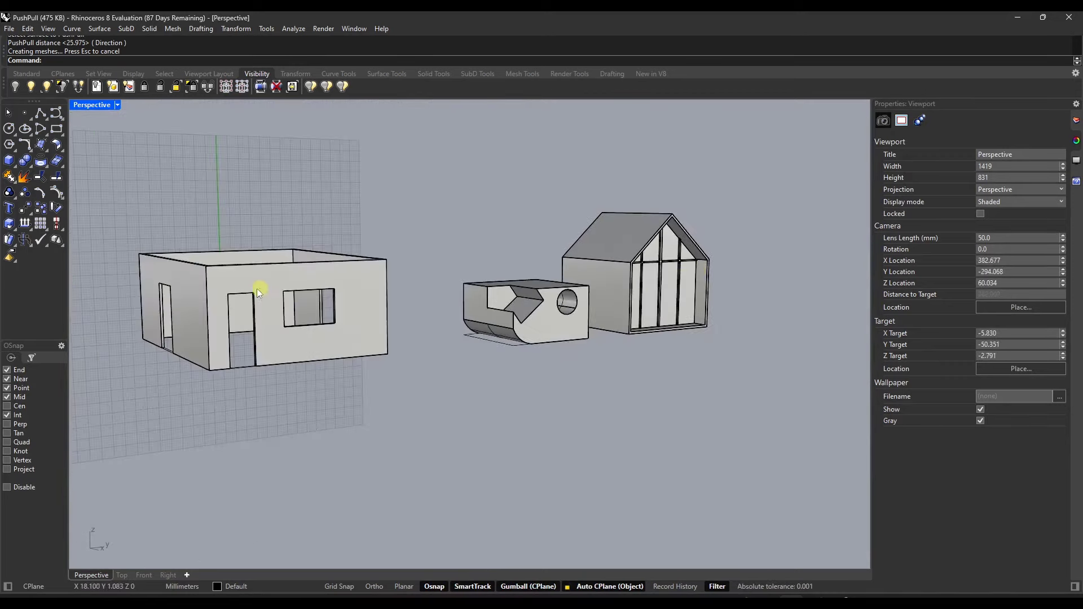
scroll(301, 313, "up", 2)
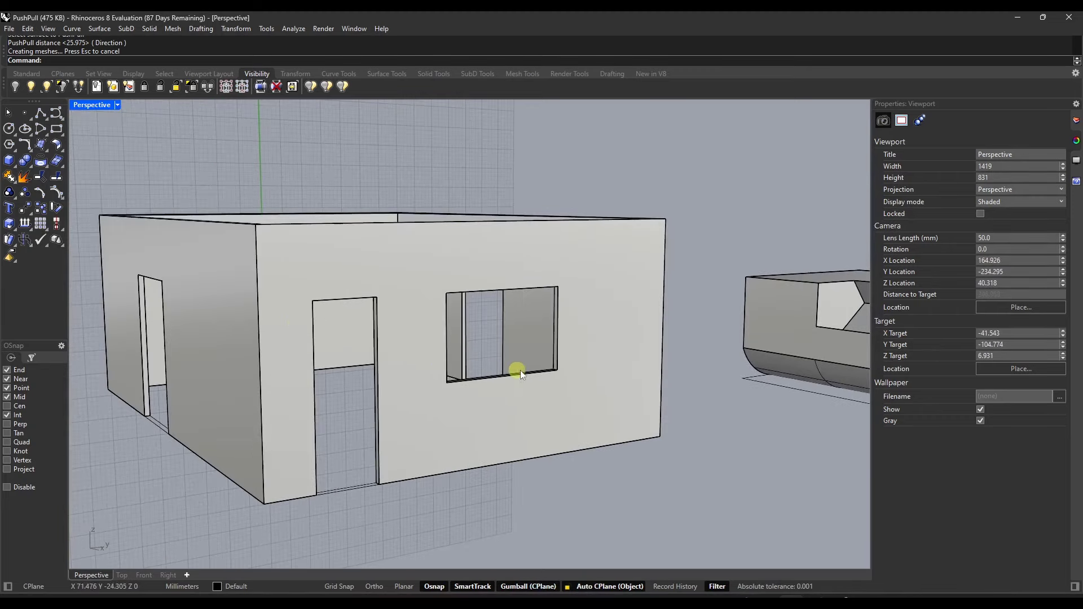
scroll(395, 342, "up", 3)
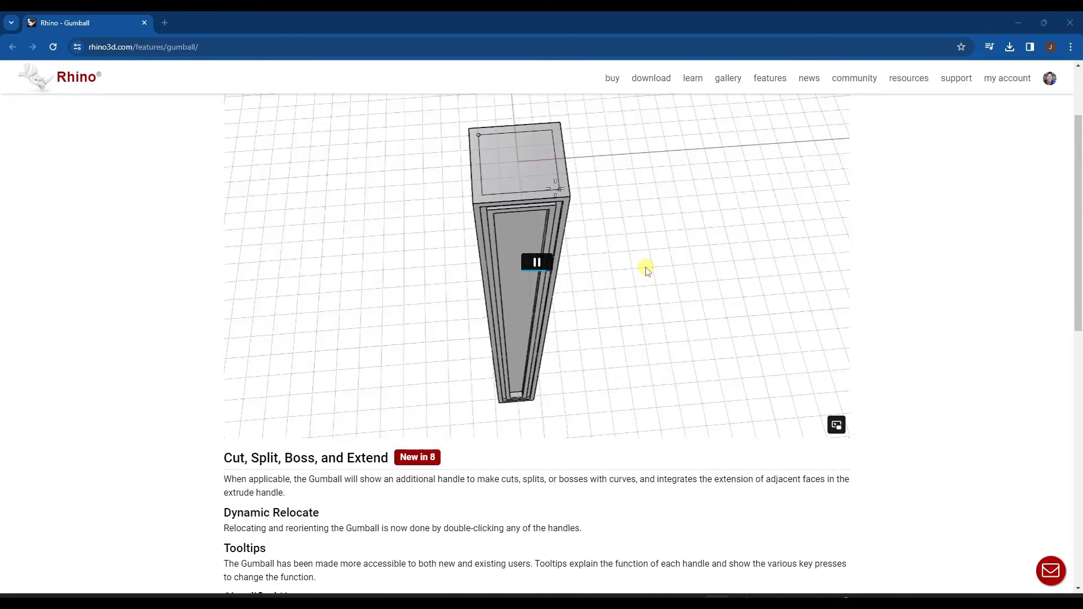
Read about the new Cut, Split, Boss, and Extend and Dynamic Relocate features on Rhino's Gumball web page.
scroll(609, 322, "down", 3)
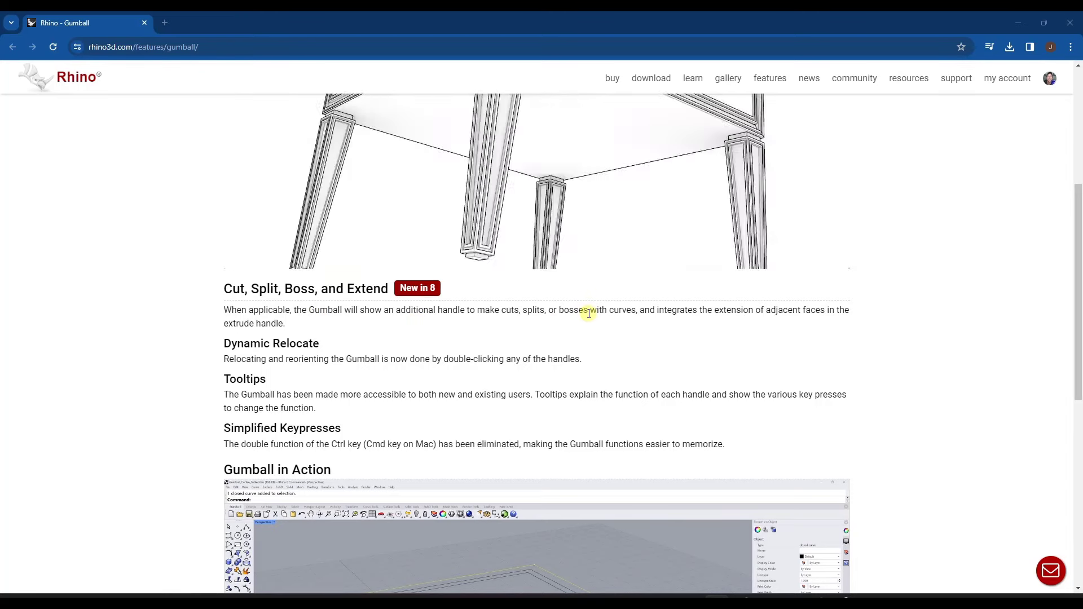
scroll(307, 347, "down", 2)
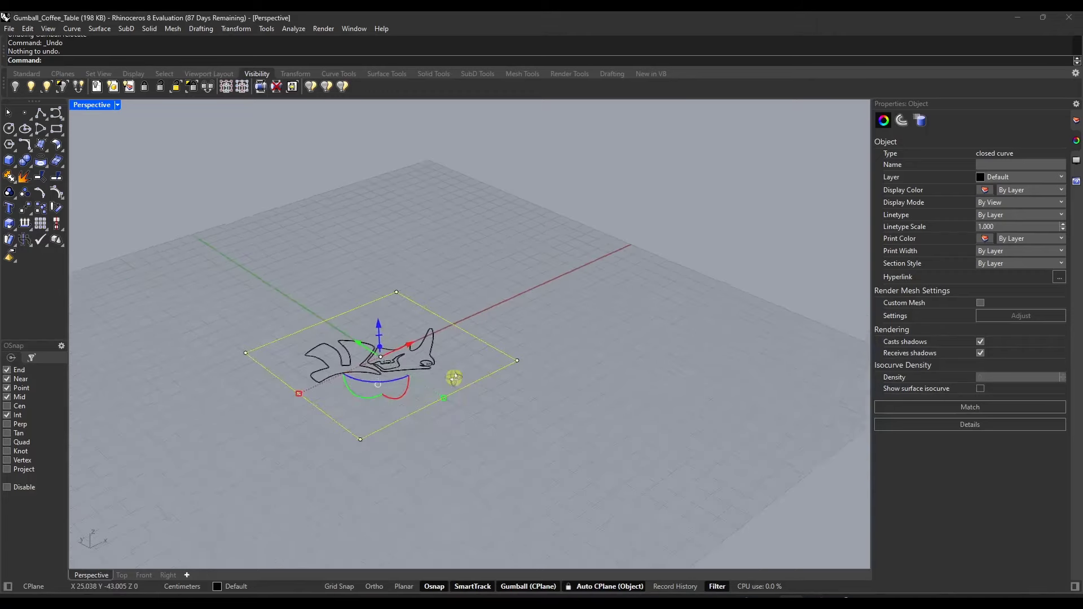
Relocate the selected square curve's Gumball from corner to corner, finishing at the corner at X -50, Y 50.
scroll(383, 349, "up", 5)
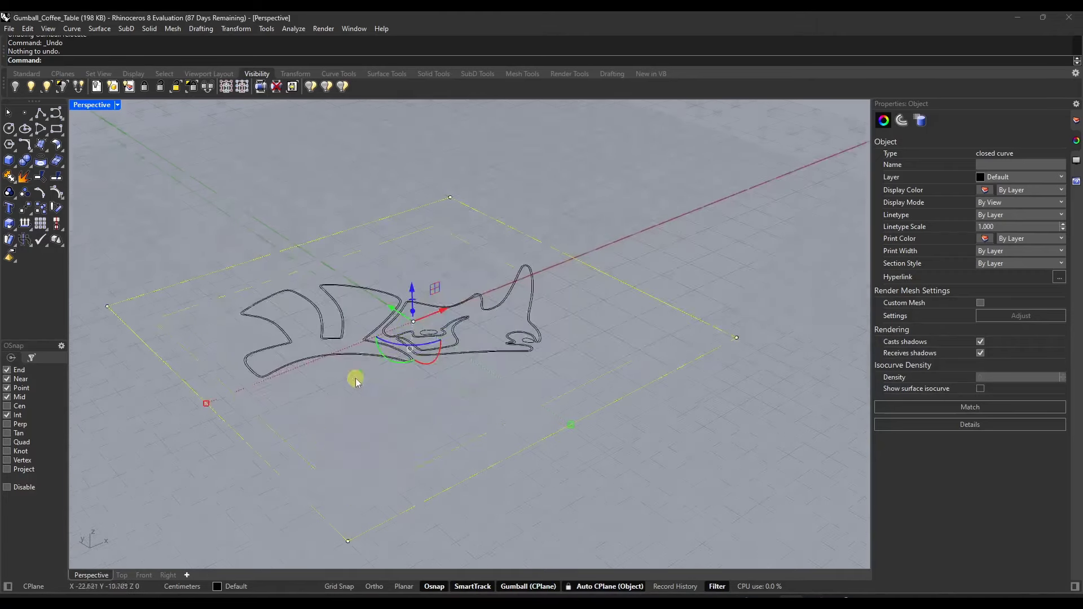
left_click(414, 323)
left_click(448, 336)
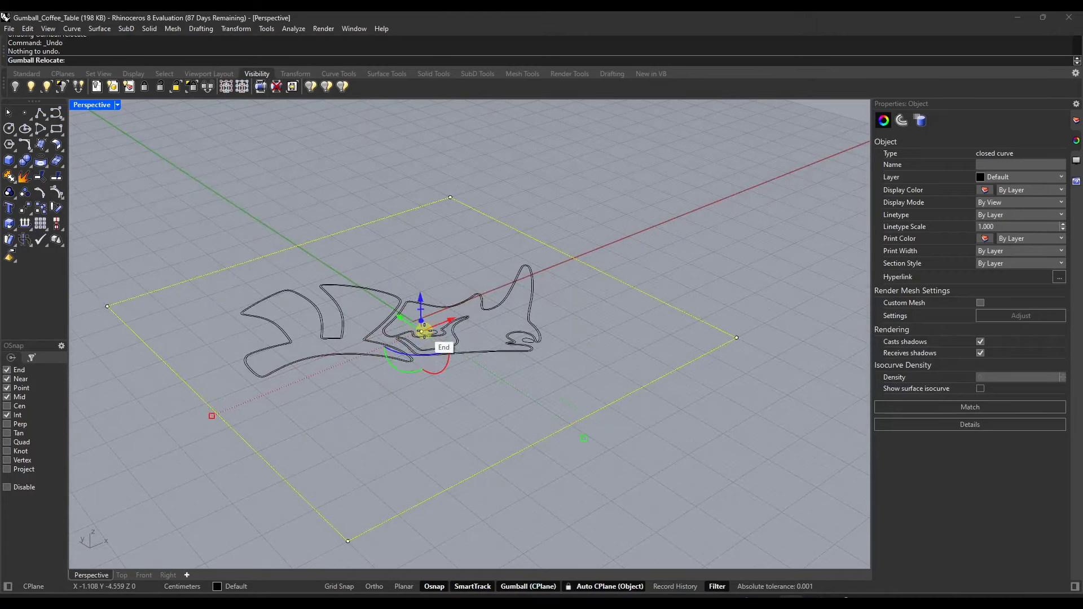
left_click(355, 537)
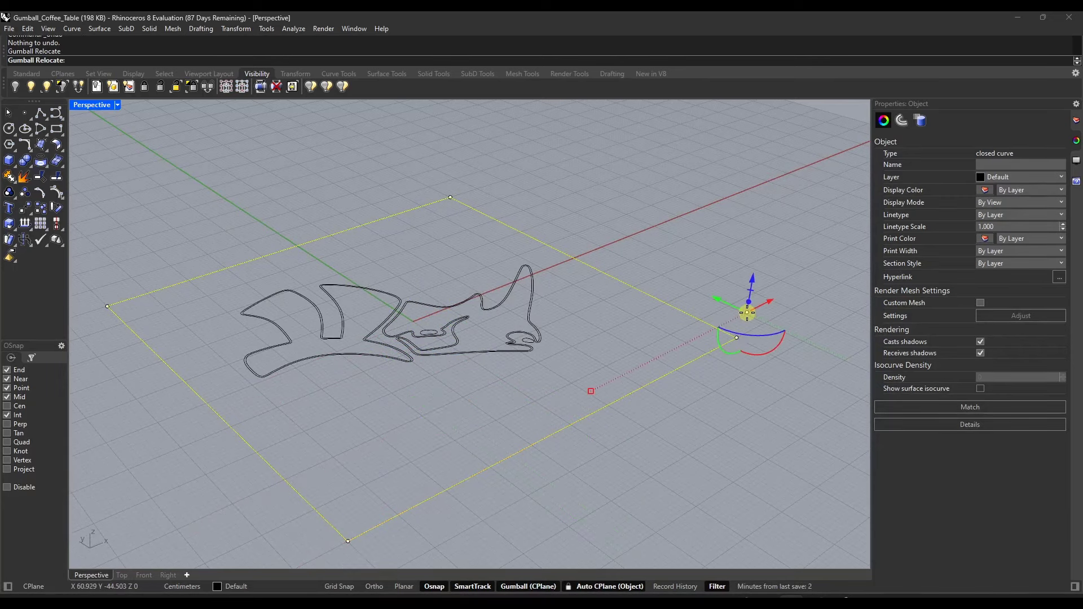
left_click(737, 337)
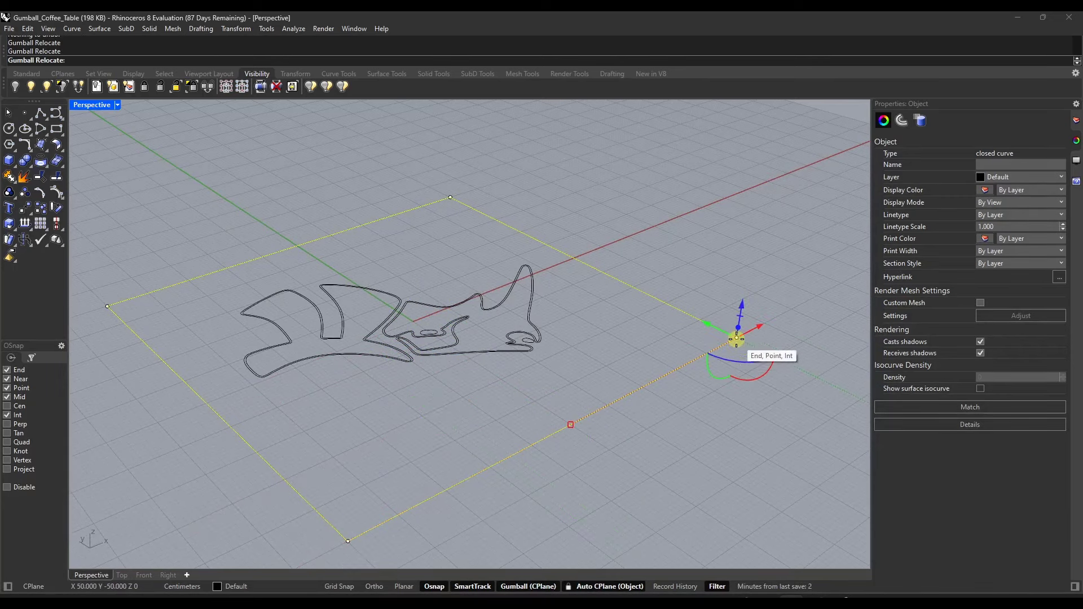
left_click(448, 199)
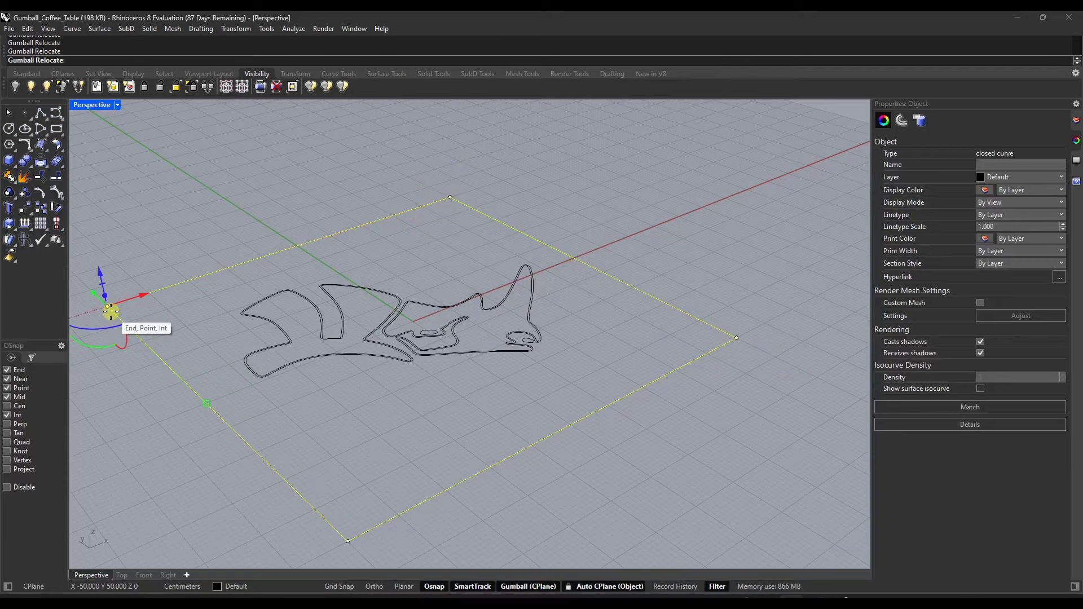
Relocate the Gumball along the square's edge to the corner nearest the viewer.
scroll(357, 257, "down", 4)
scroll(338, 276, "up", 3)
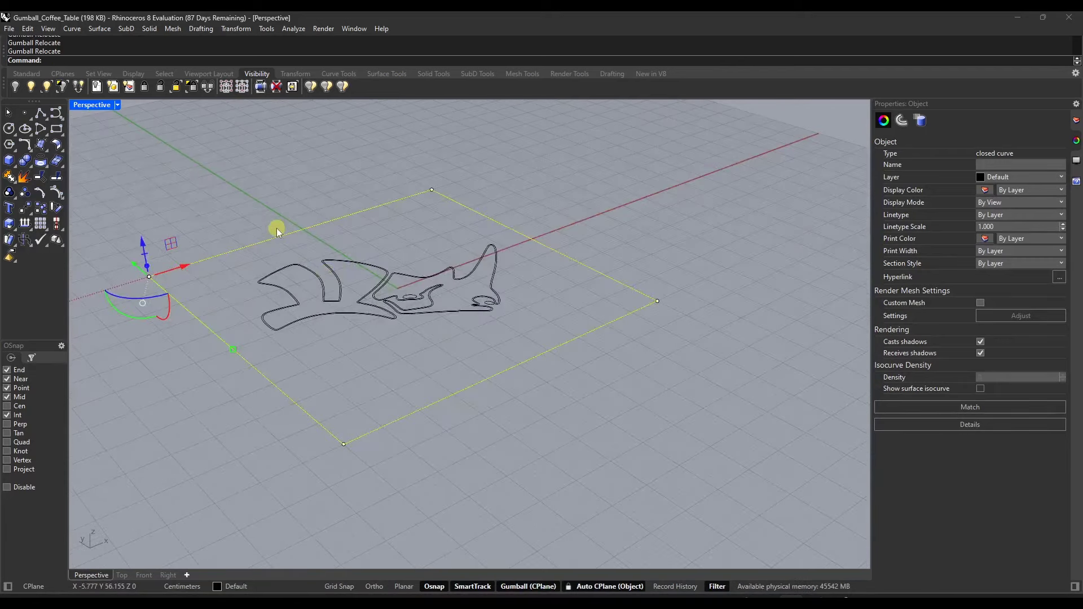
right_click_drag(276, 230, 383, 309)
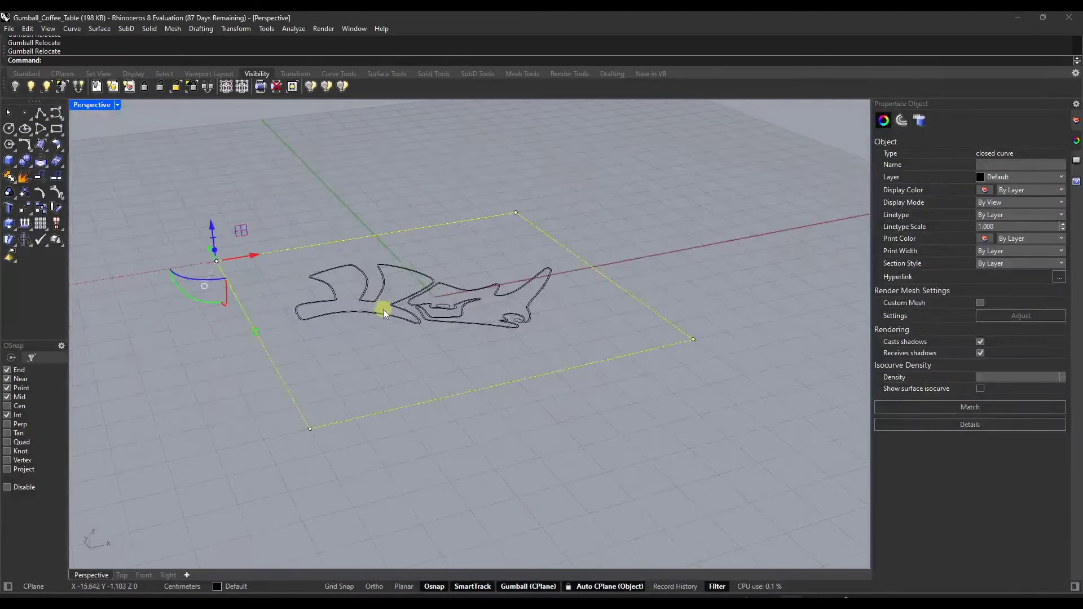
scroll(361, 308, "up", 2)
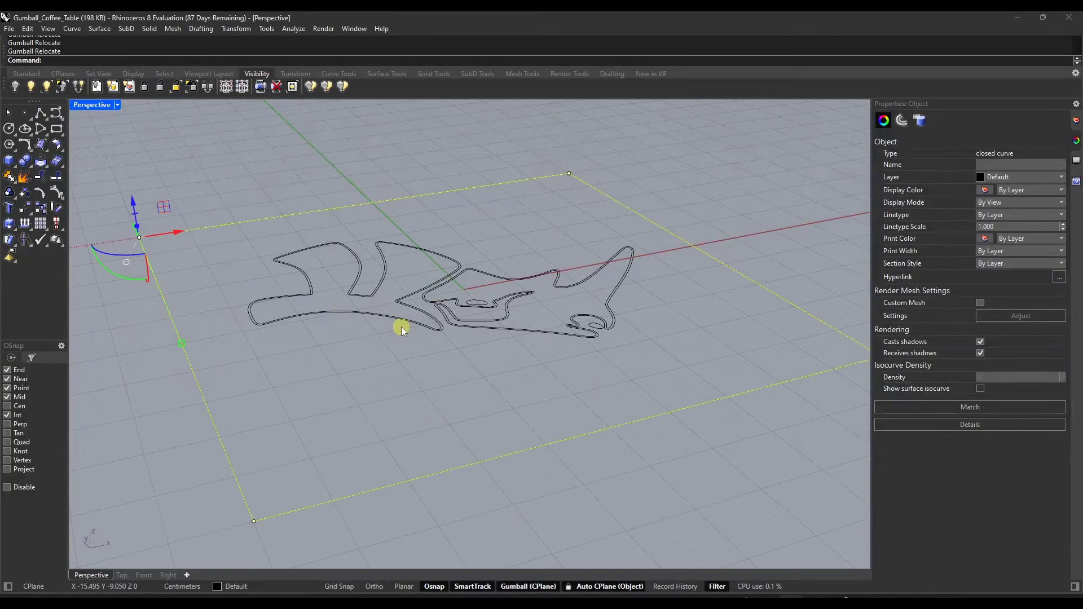
scroll(398, 326, "down", 2)
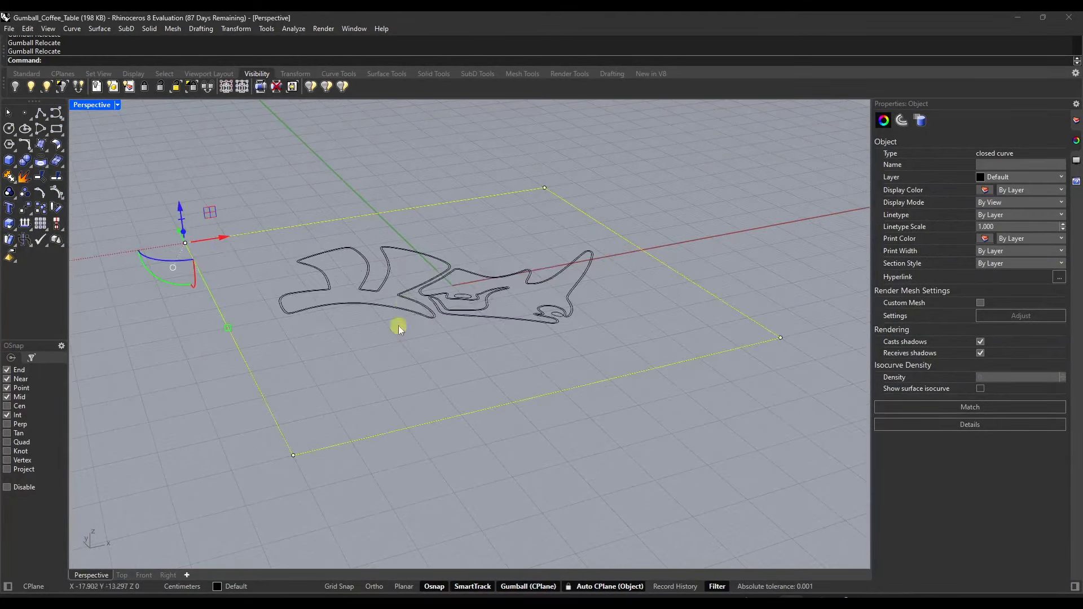
left_click_drag(184, 245, 288, 457, "ctrl")
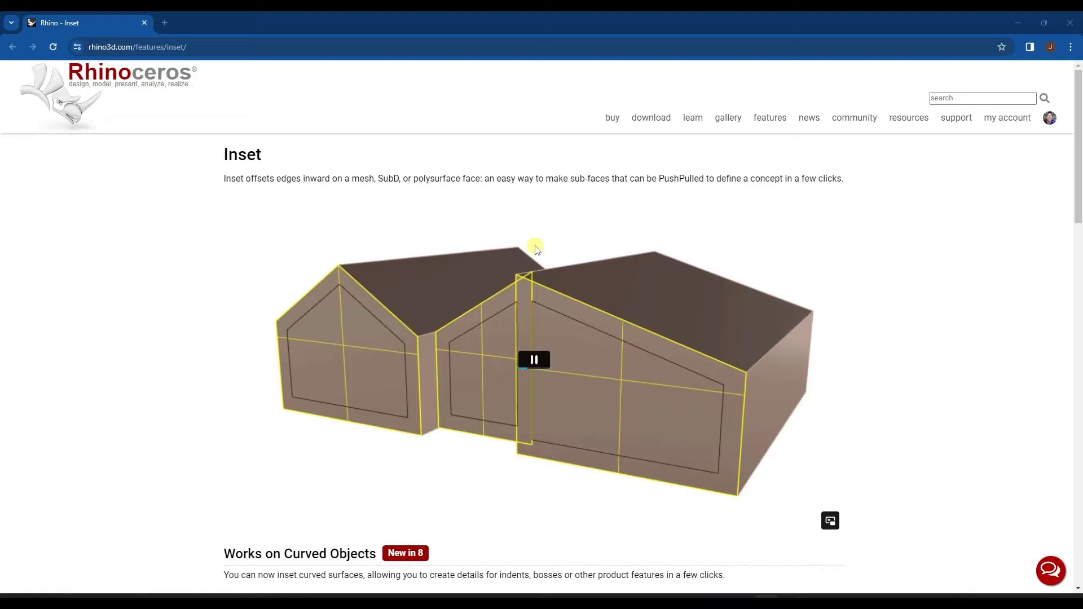
Read the Inset web page's sections on curved objects and edge seams, and switch back to Rhino.
scroll(520, 244, "down", 6)
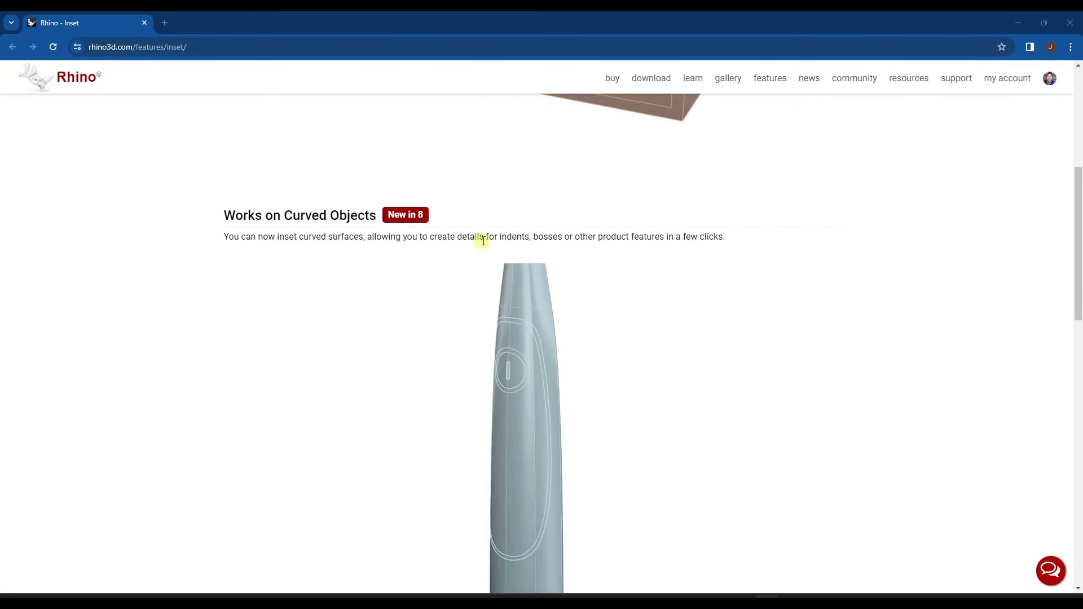
scroll(491, 239, "down", 1)
scroll(497, 239, "down", 3)
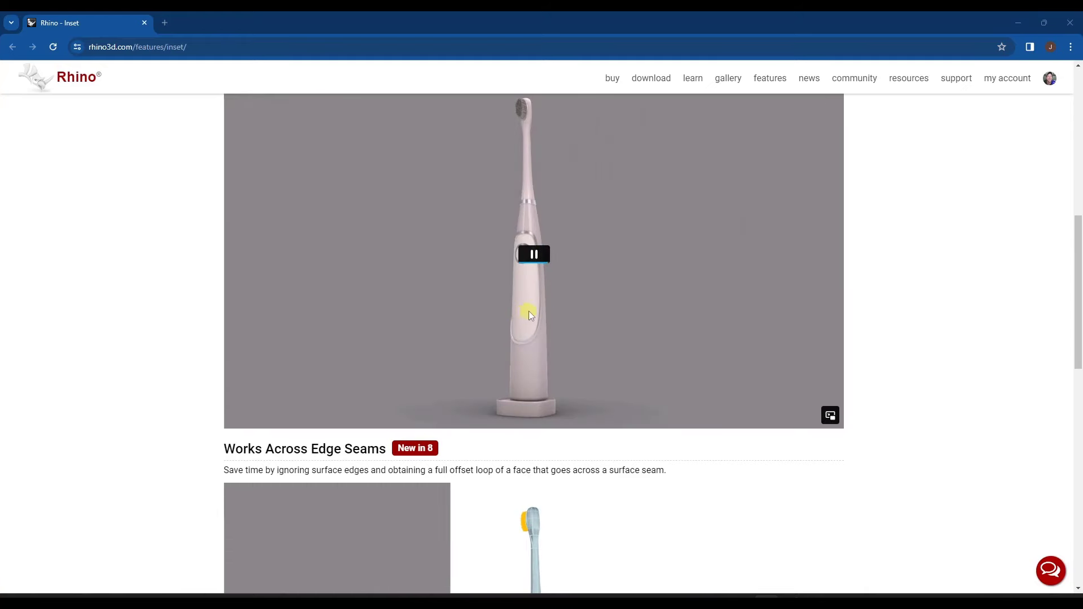
scroll(530, 304, "up", 3)
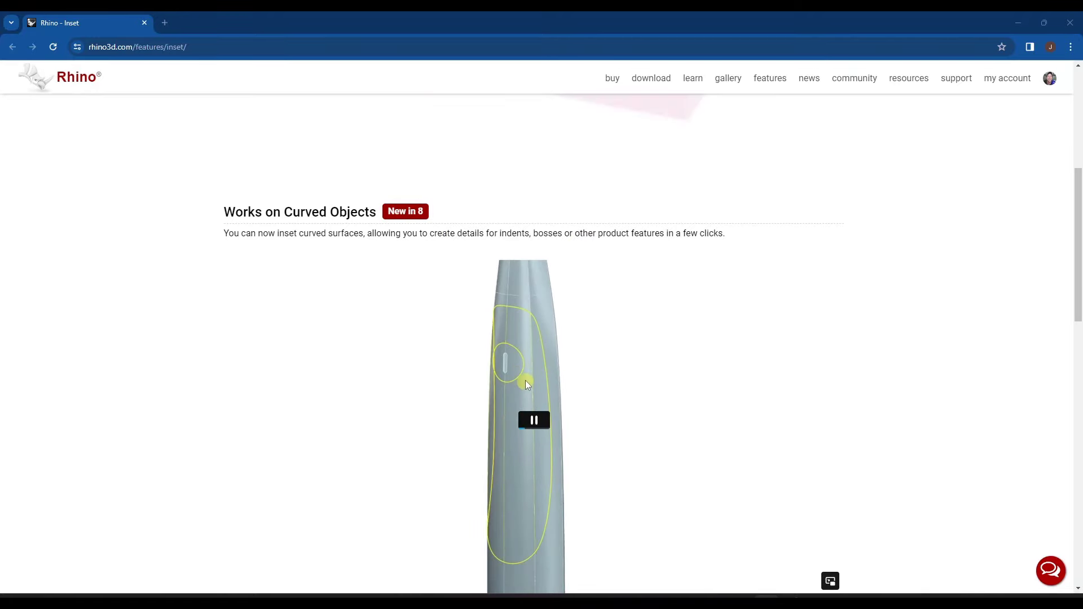
scroll(520, 399, "down", 7)
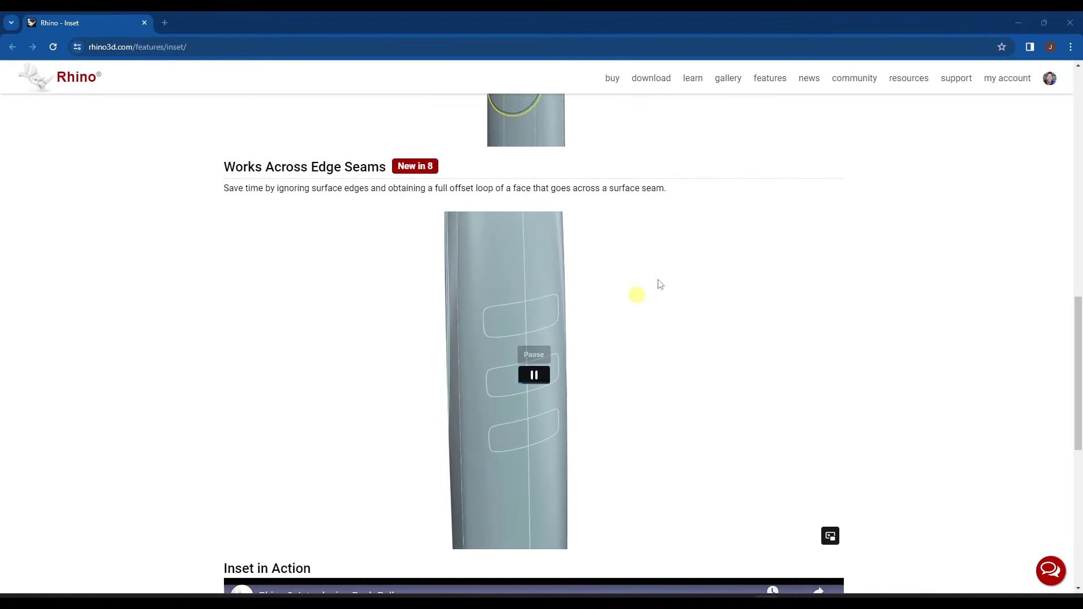
left_click(1018, 22)
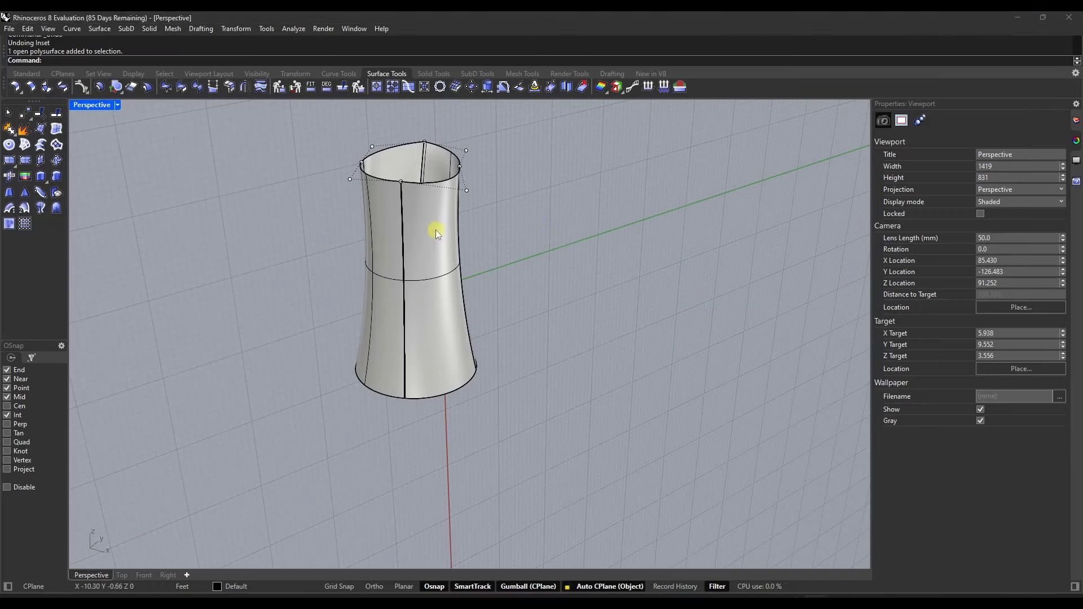
Inset one curved side face of the flared tube by a distance of 2.
left_click(433, 235)
left_click(523, 229)
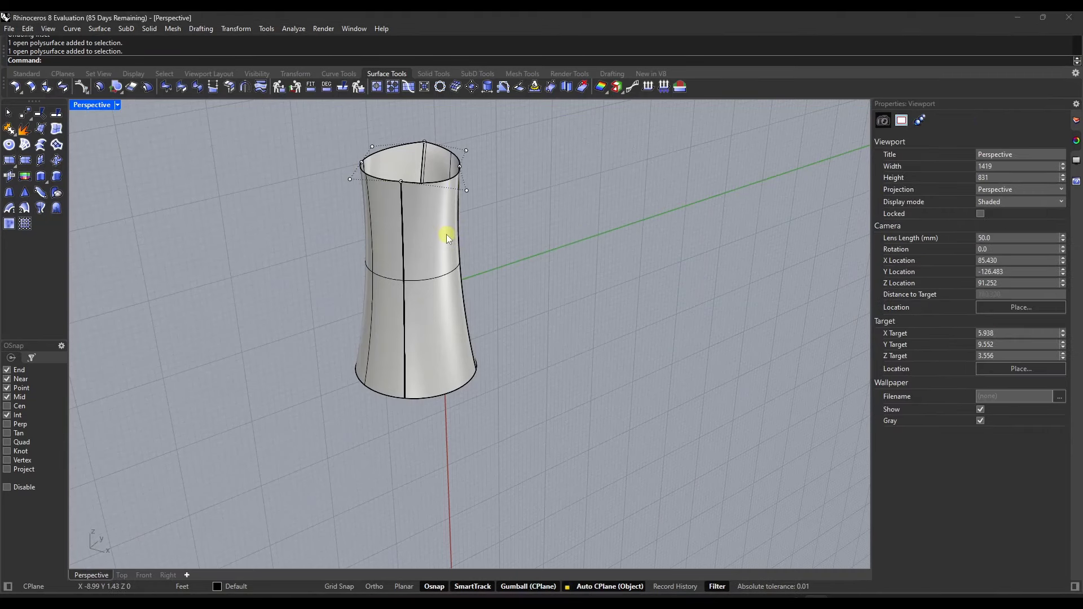
left_click(431, 228, "ctrl+shift")
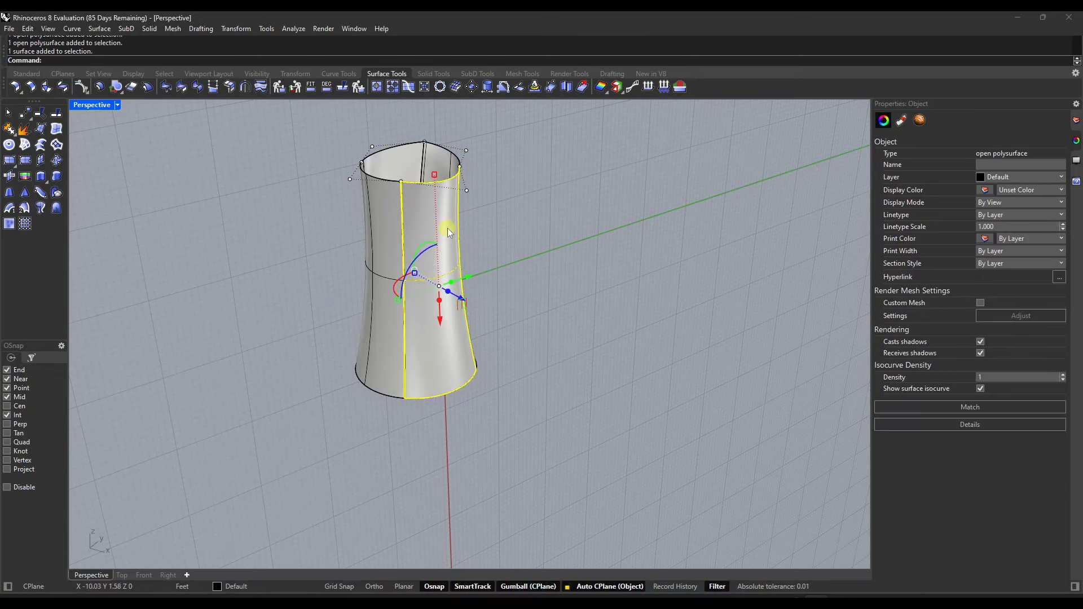
type("Inset")
key("Return")
right_click_drag(451, 214, 448, 190)
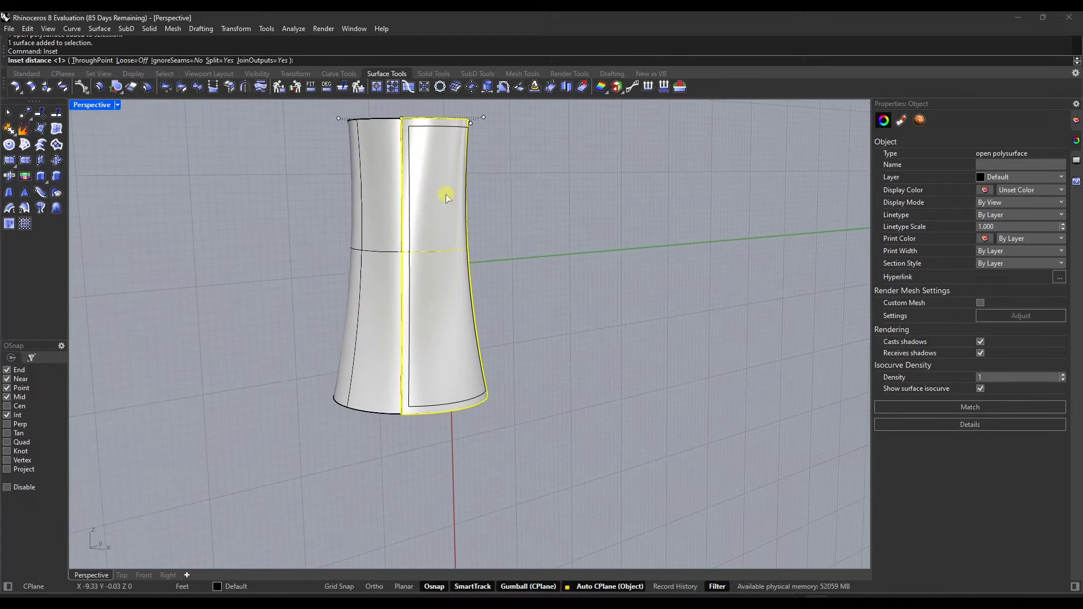
type("2")
key("Return")
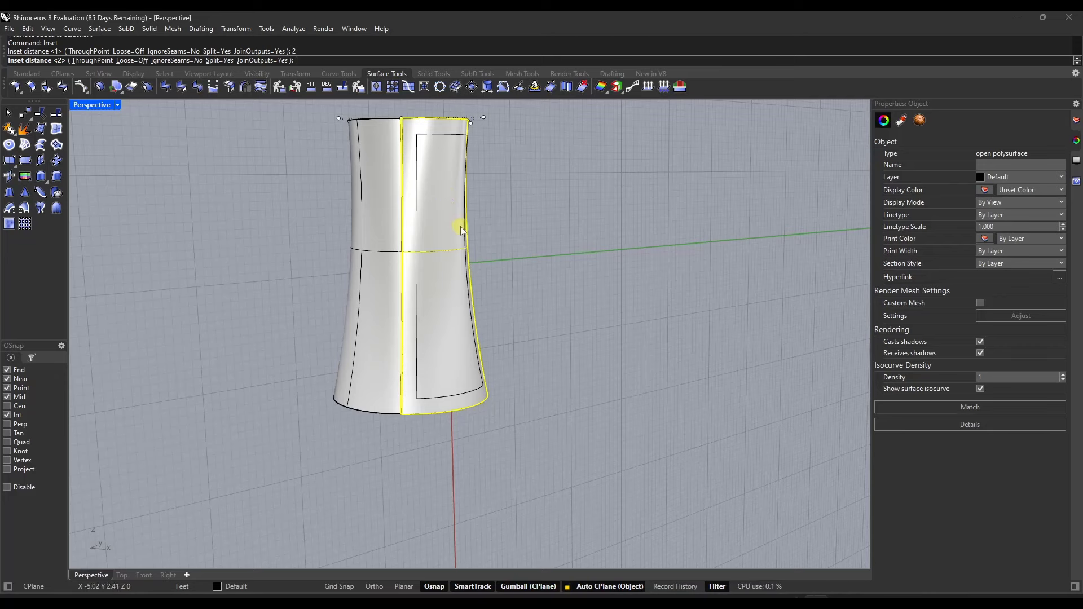
scroll(461, 230, "up", 3)
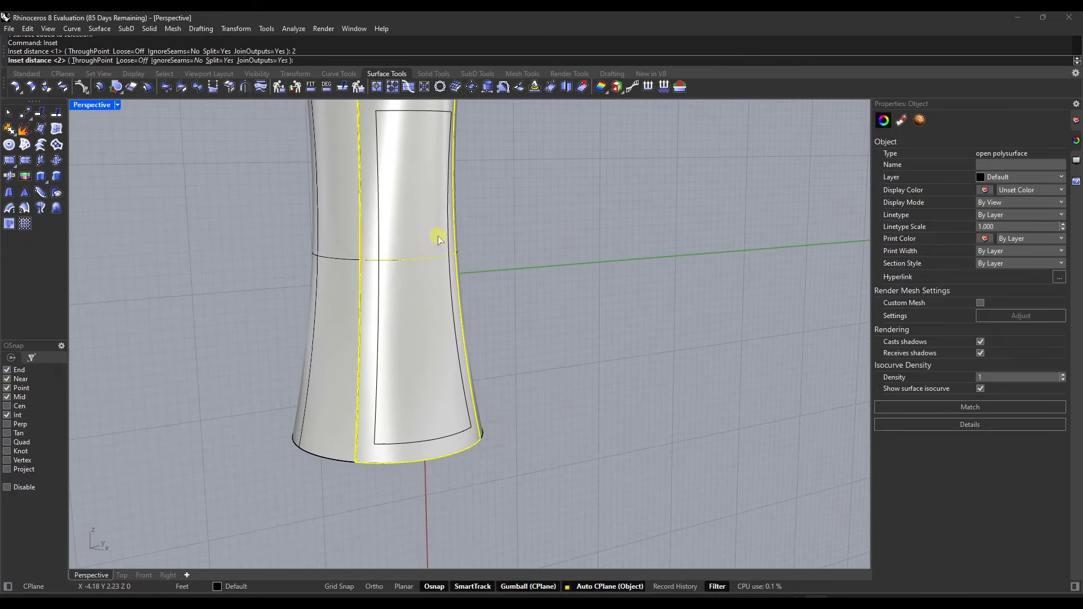
right_click(459, 216)
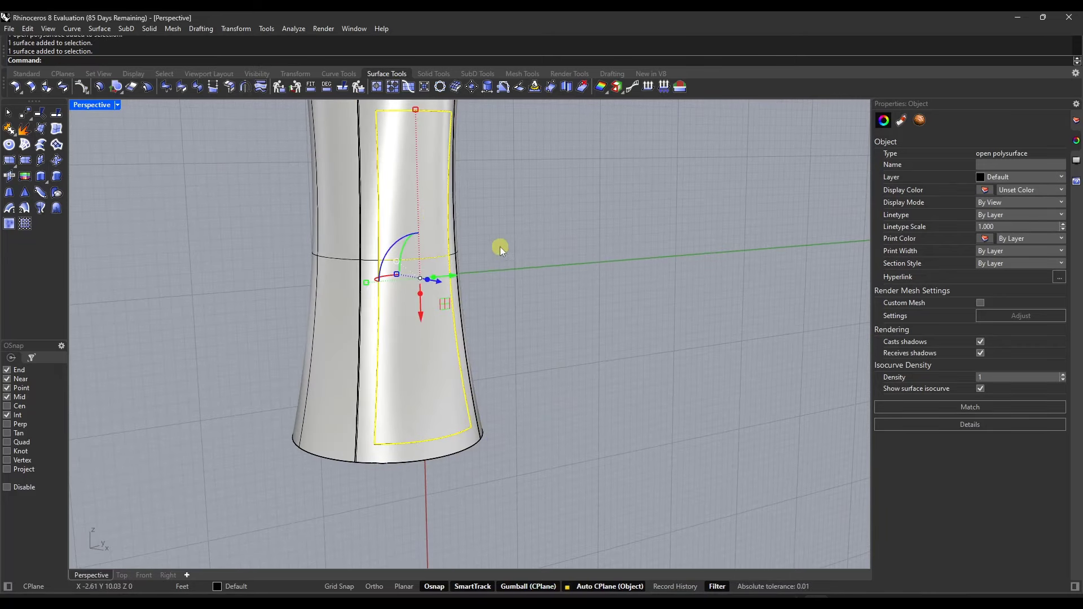
PushPull the inset panel region a short distance inward to recess it into the flared tube's side.
right_click_drag(500, 246, 517, 250)
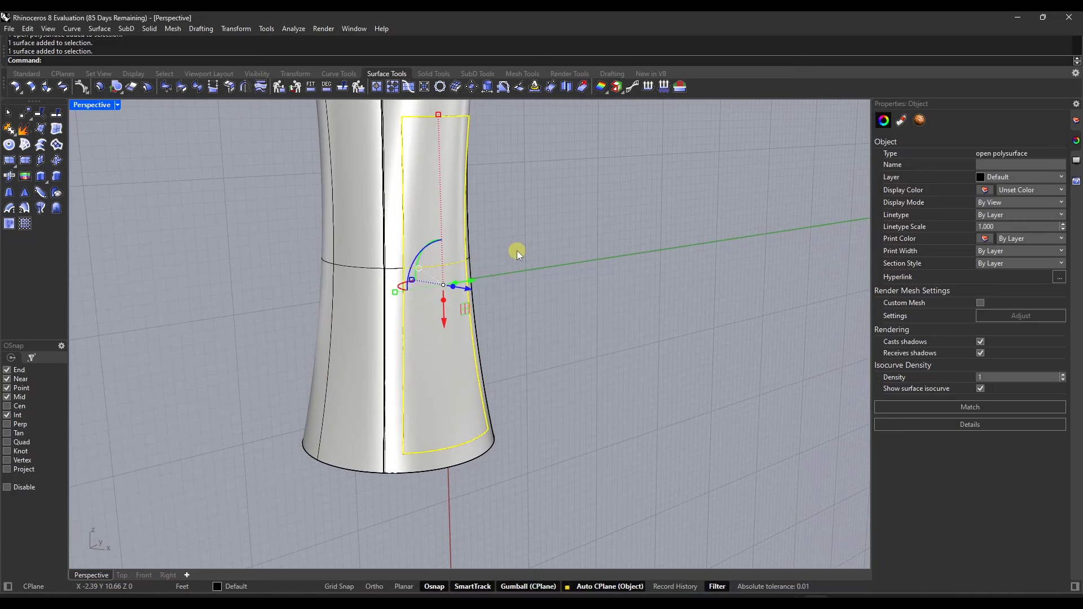
type("pushpull")
key("Return")
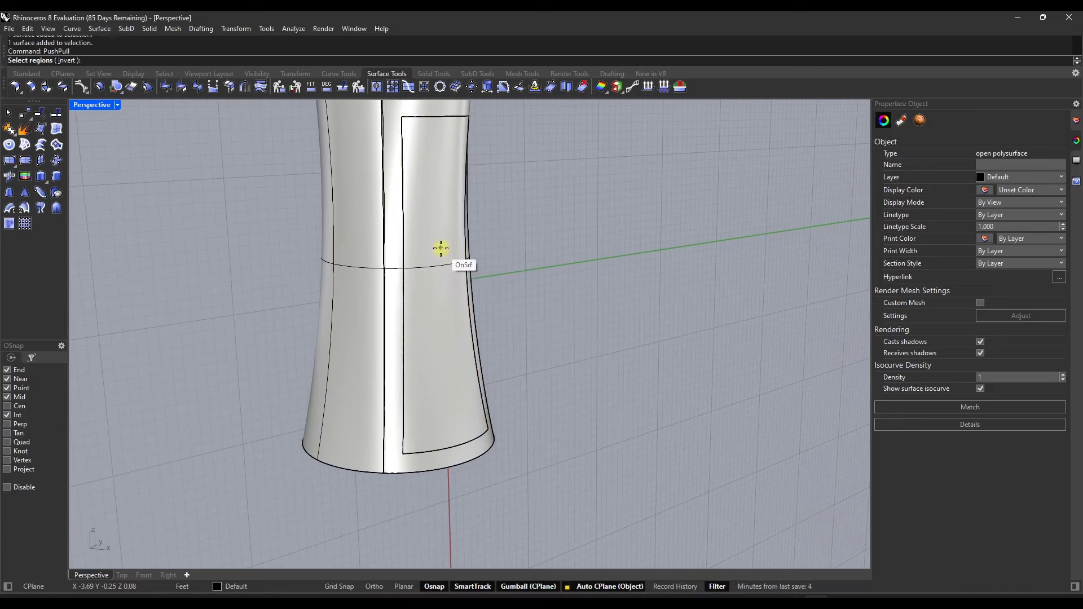
left_click(419, 195)
left_click(445, 327)
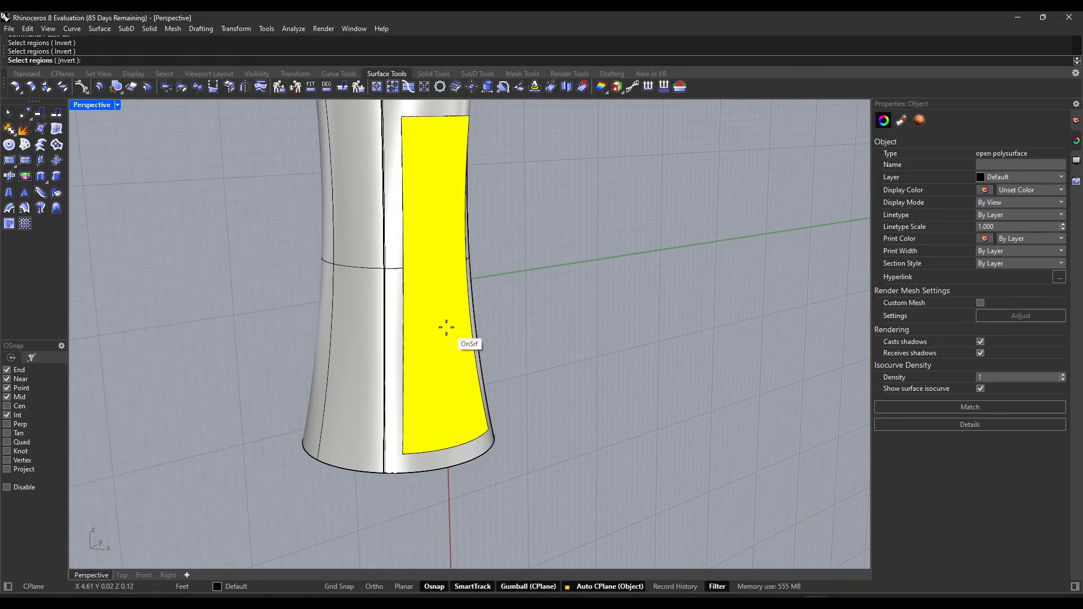
key("Return")
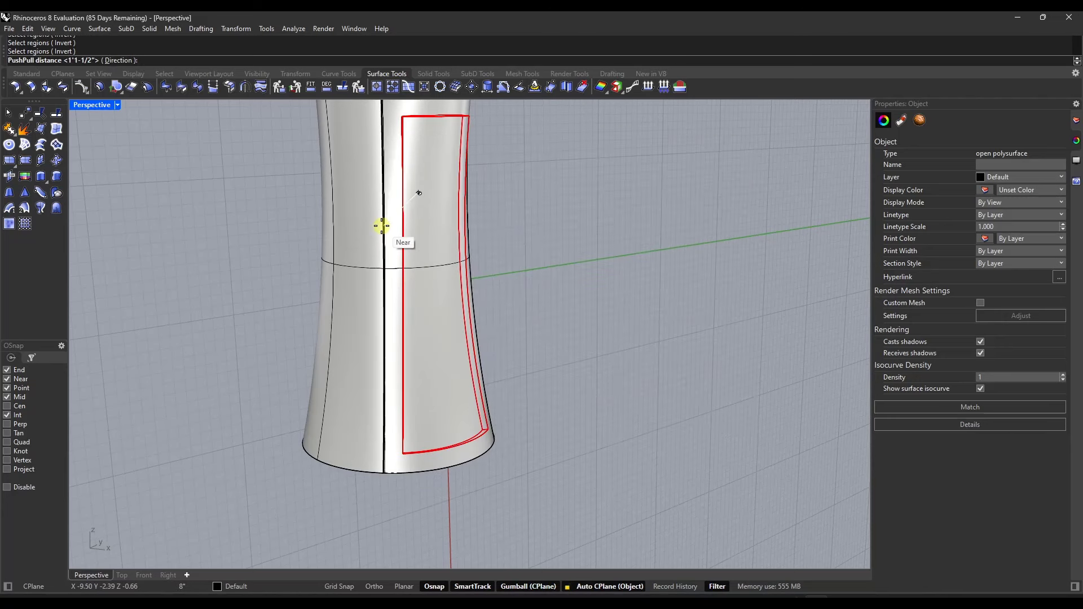
left_click(395, 225)
right_click_drag(494, 287, 458, 293)
scroll(459, 294, "down", 3)
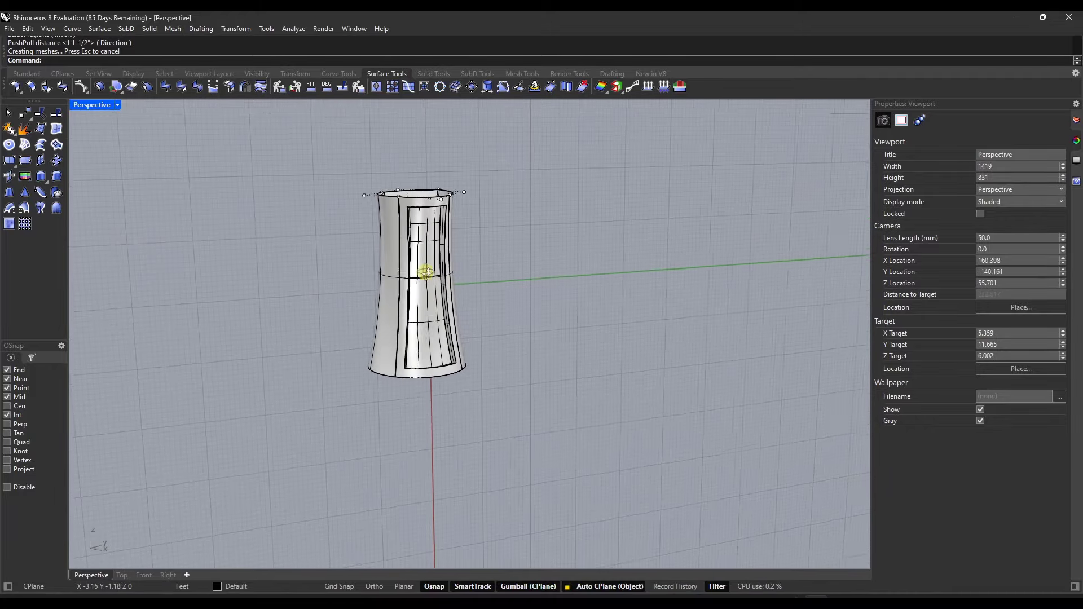
scroll(444, 254, "up", 1)
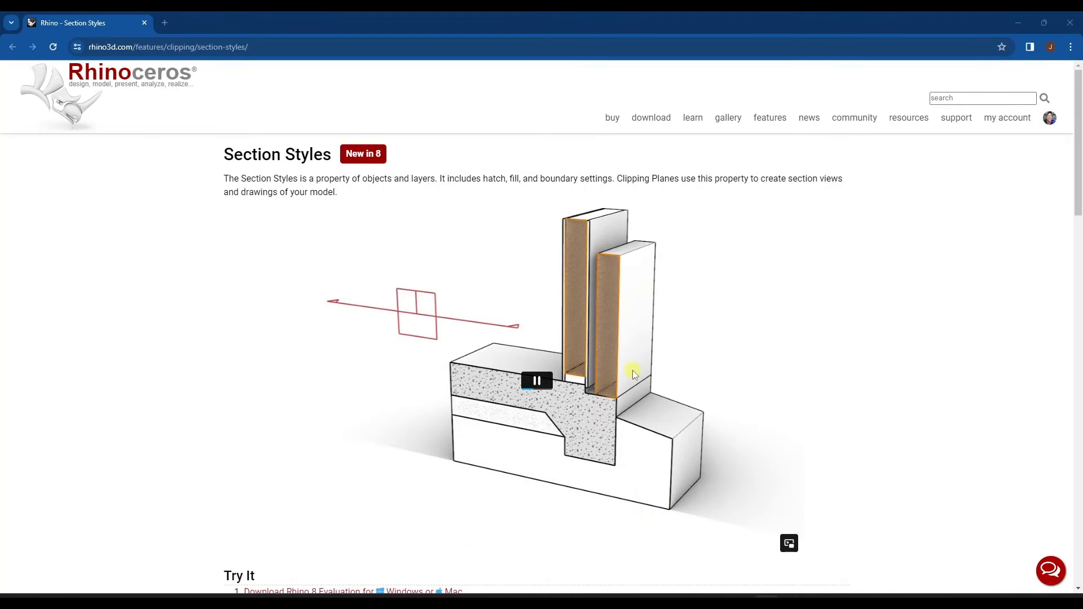
Read the Try It instructions on Rhino's Section Styles web page.
scroll(601, 325, "down", 8)
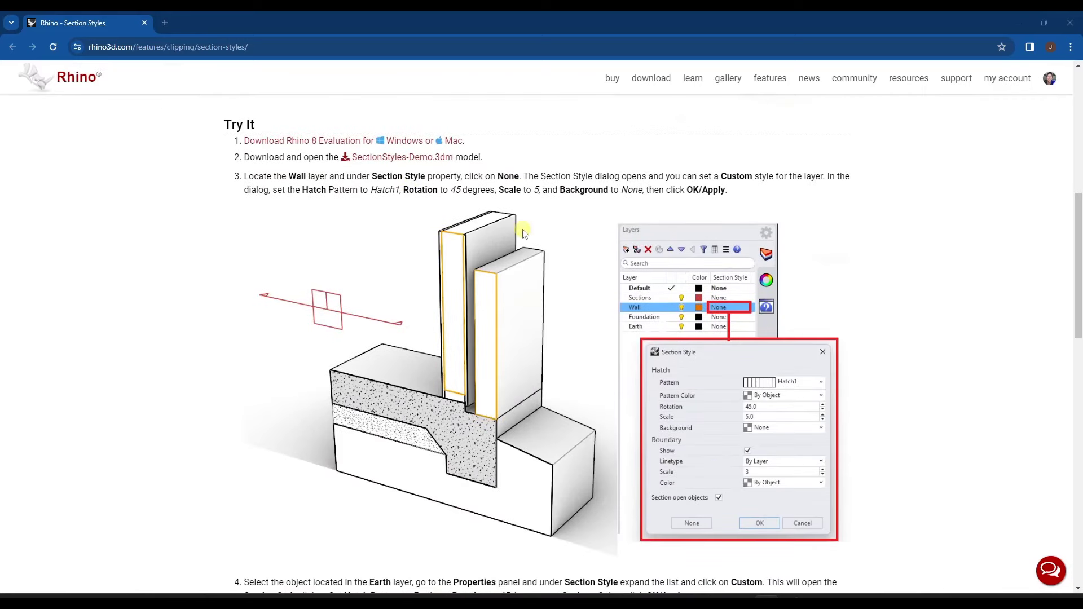
scroll(484, 354, "down", 1)
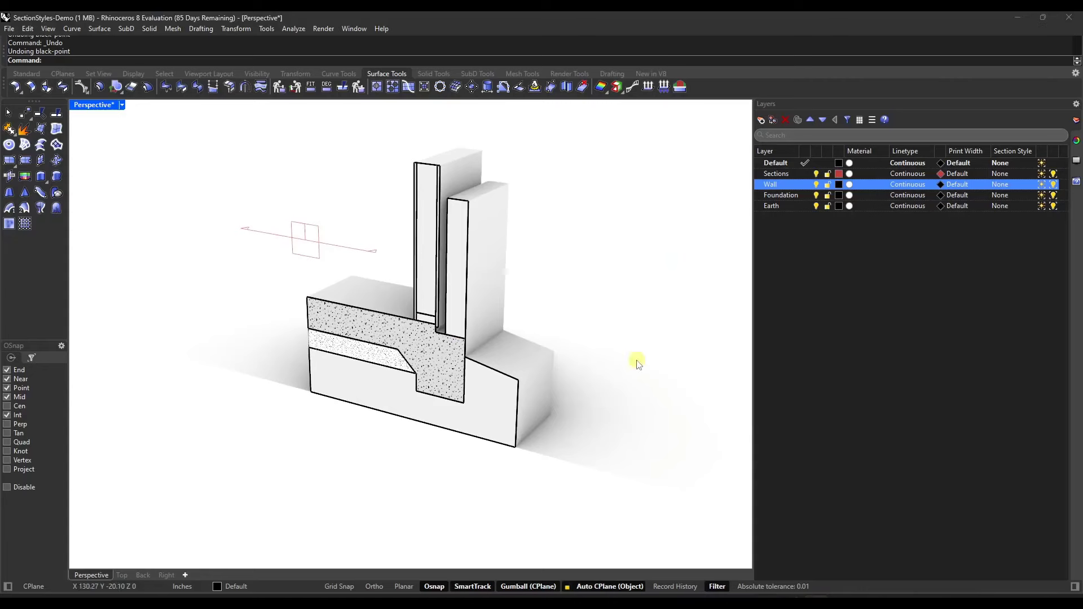
Select the shorter wall block in the SectionStyles-Demo model and examine the options for its Section Style property.
right_click_drag(471, 205, 434, 194)
left_click(434, 194)
left_click(427, 194)
left_click(466, 228)
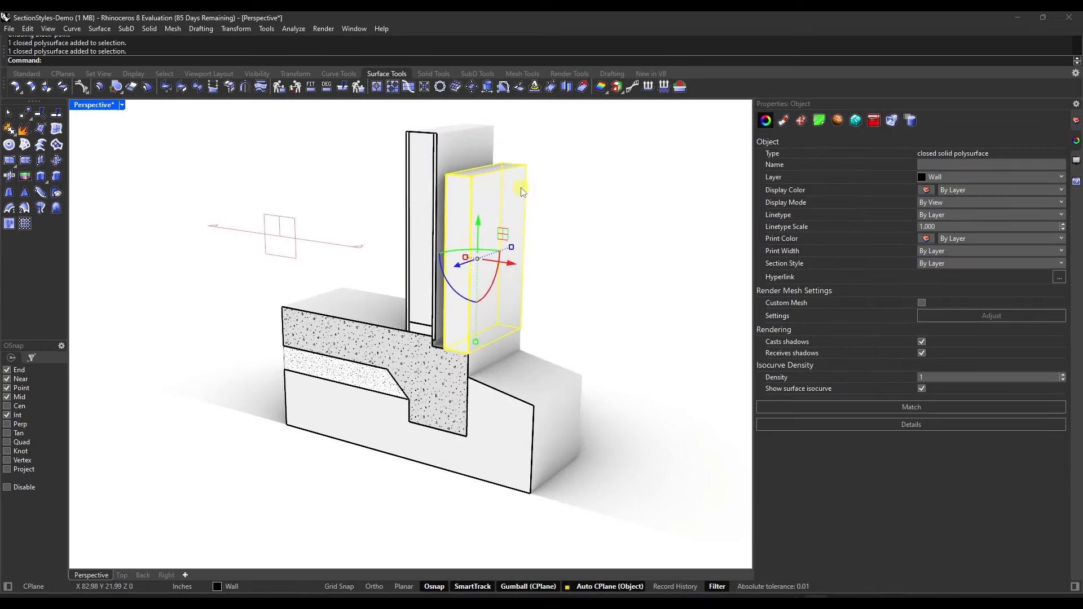
left_click(592, 212)
left_click(497, 227)
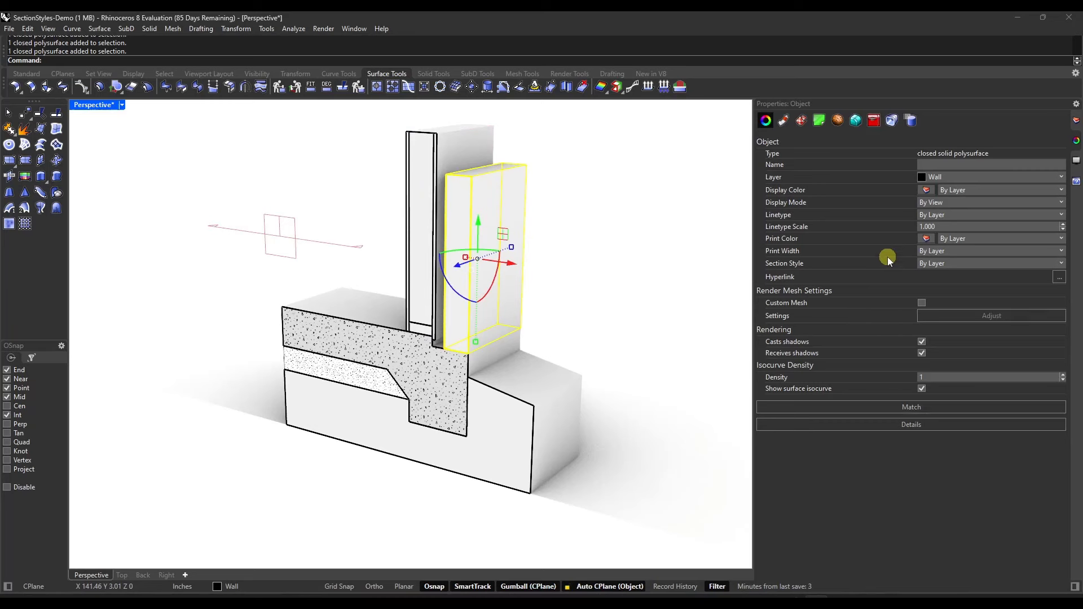
left_click(948, 266)
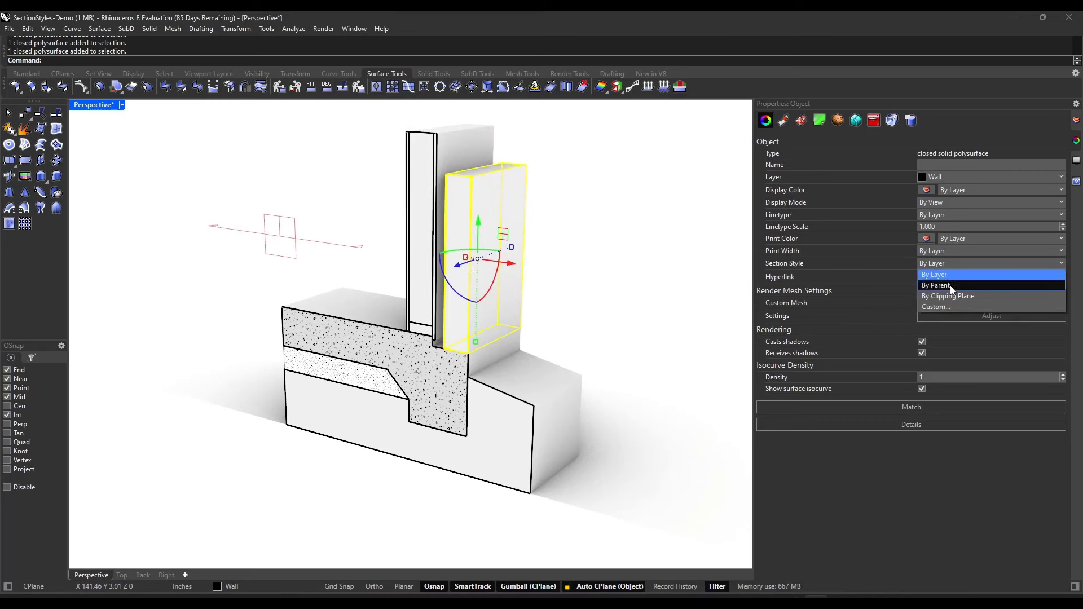
left_click(600, 236)
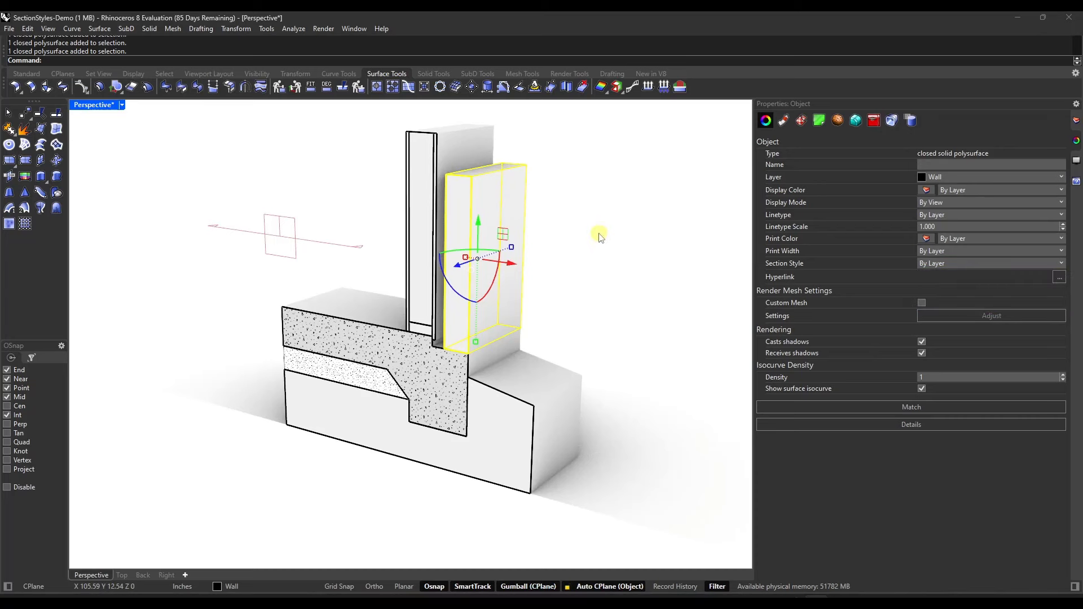
Set the Wall layer's color to red and deselect the wall block.
left_click(1075, 120)
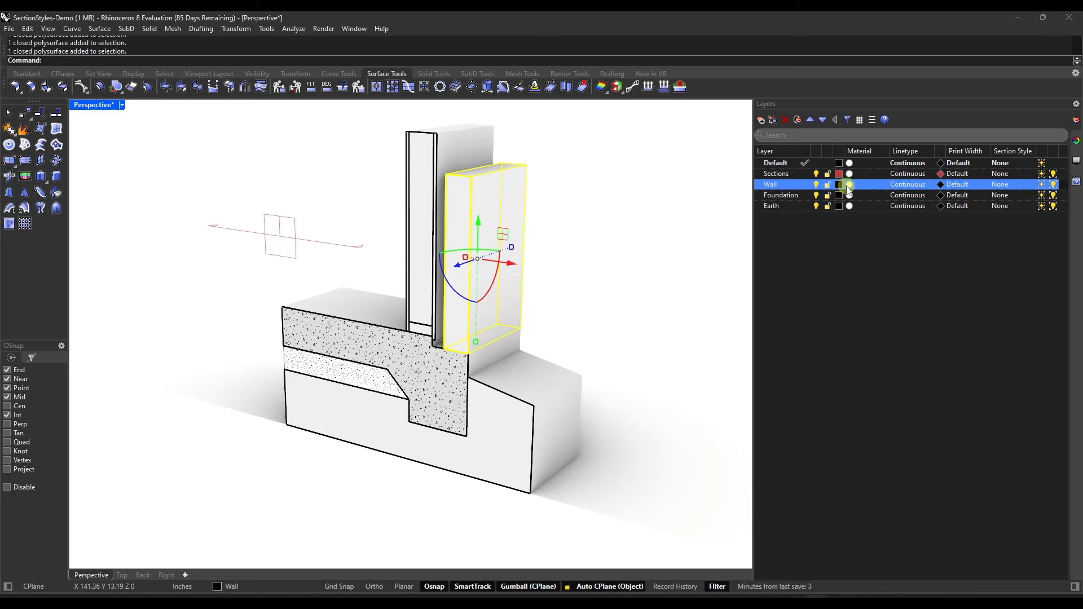
left_click(839, 185)
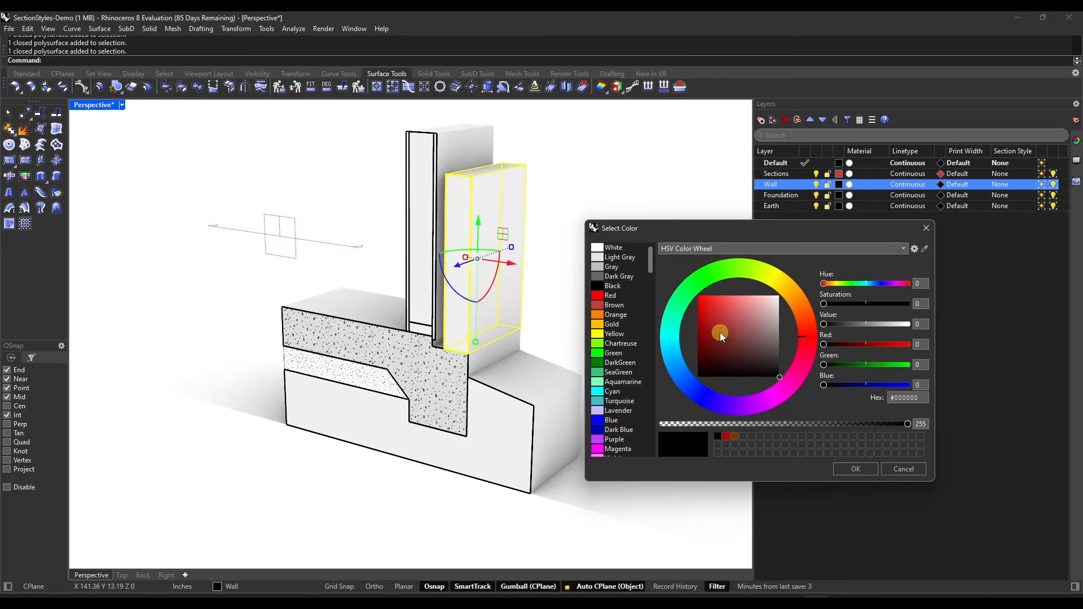
left_click_drag(722, 336, 678, 280)
left_click(846, 472)
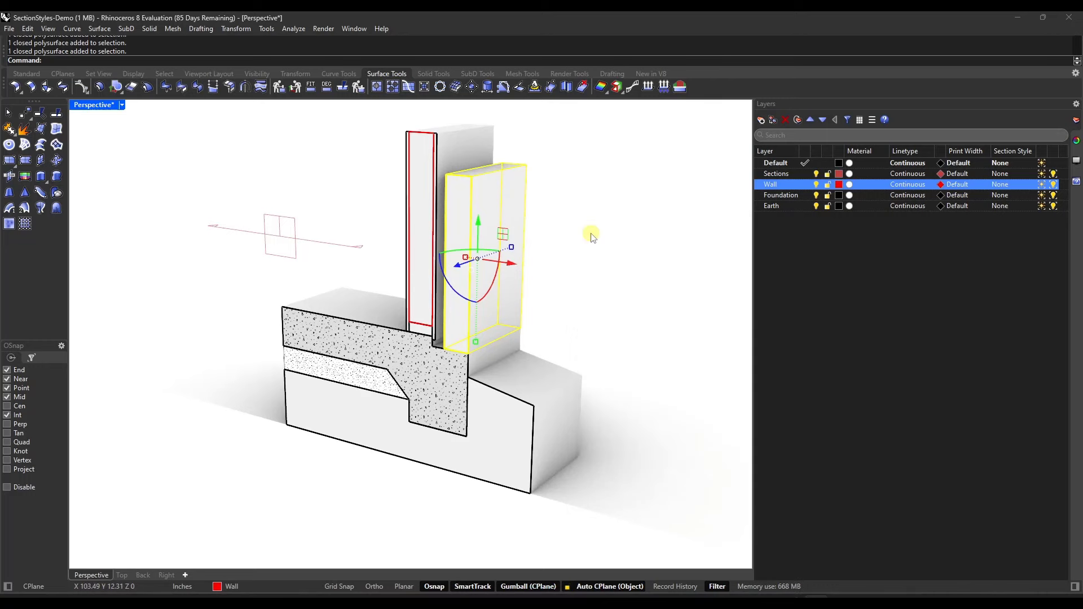
left_click(590, 237)
scroll(432, 201, "up", 2)
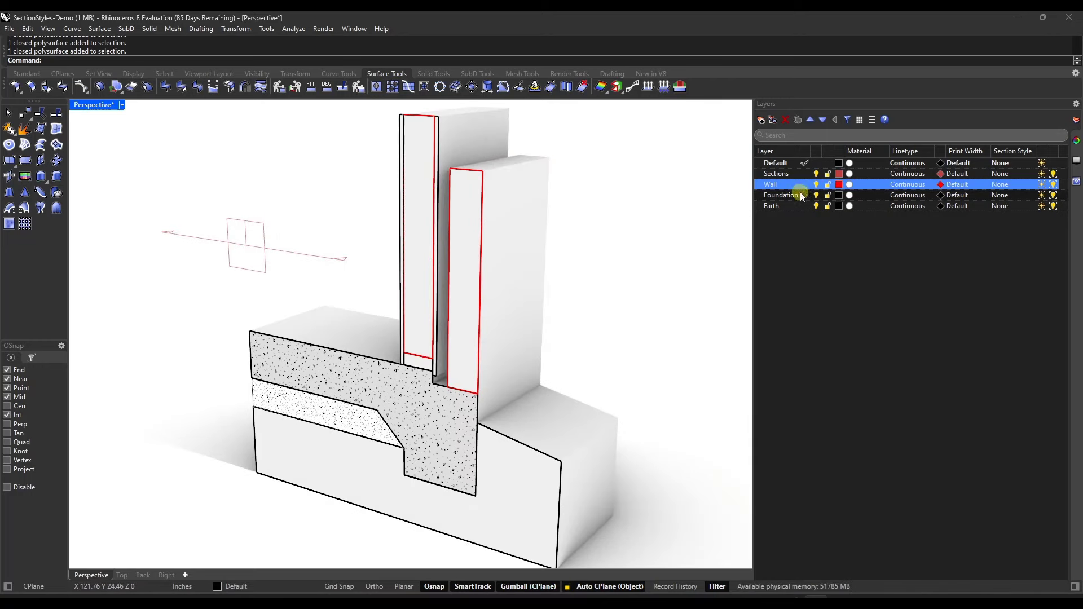
Give the Wall layer a custom section style with the Hatch1 pattern, leaving its material settings as they are.
left_click(850, 185)
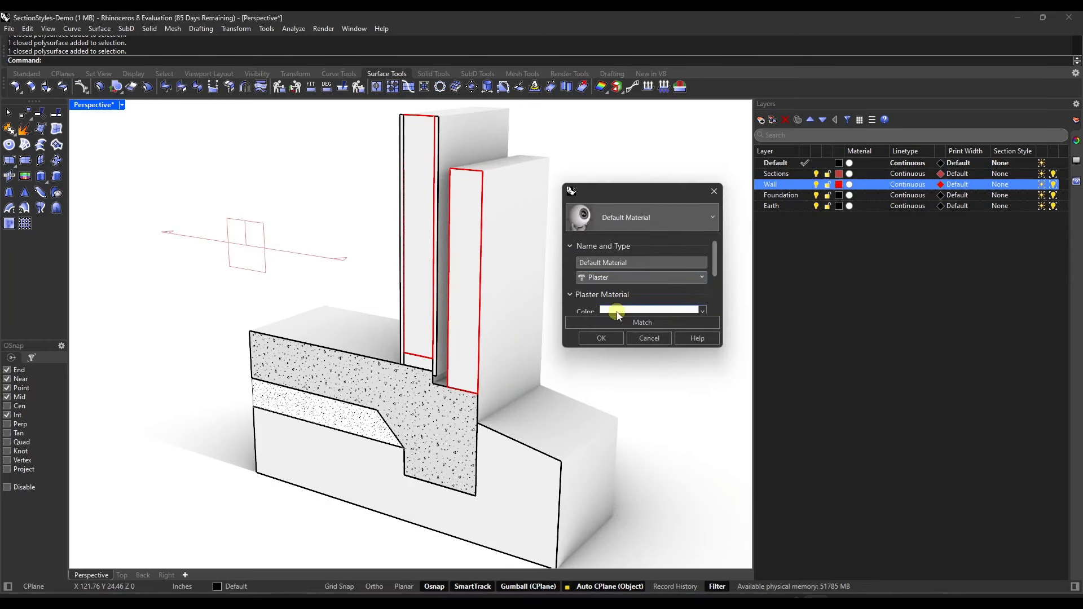
left_click(656, 344)
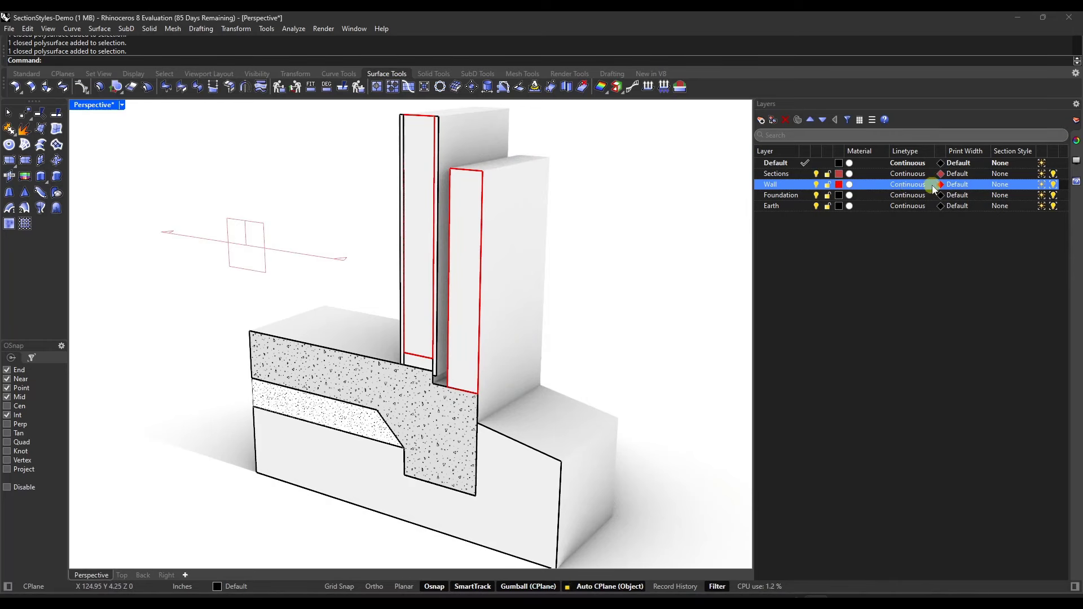
left_click(1000, 185)
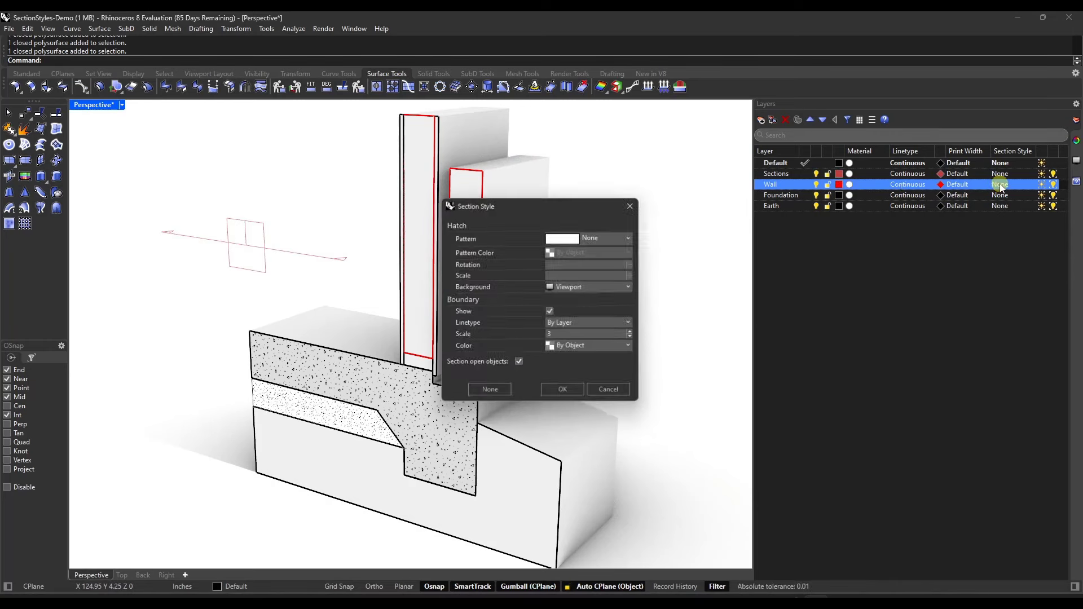
left_click_drag(573, 211, 657, 194)
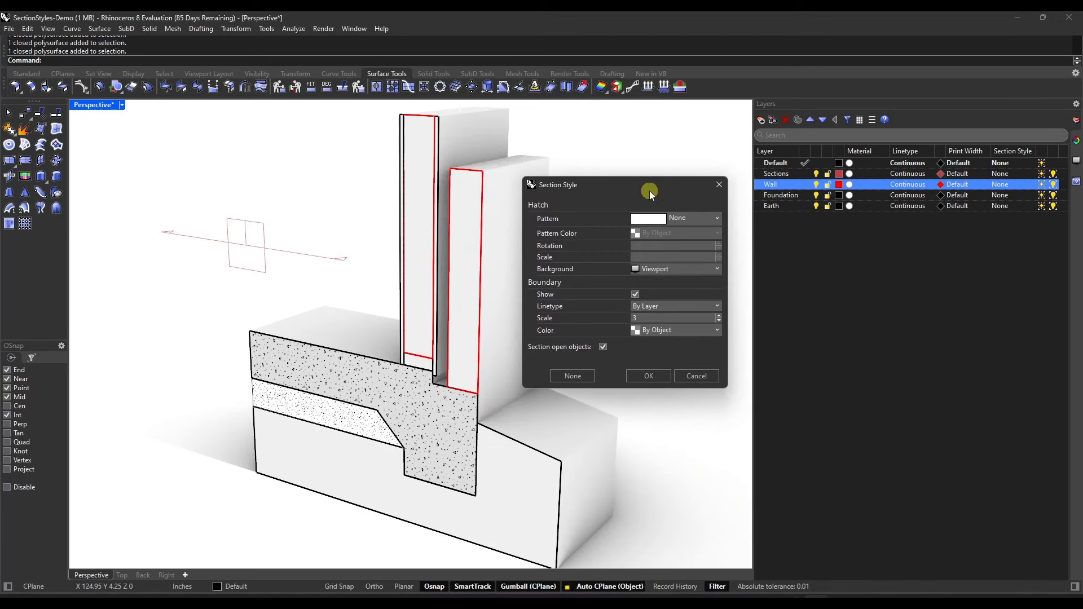
left_click(660, 220)
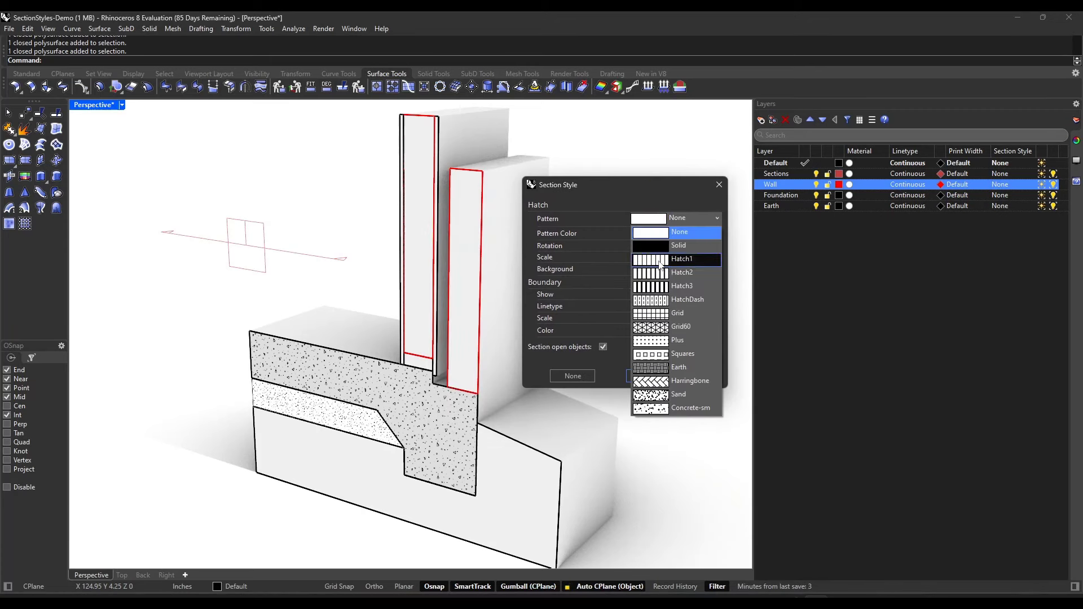
left_click(659, 262)
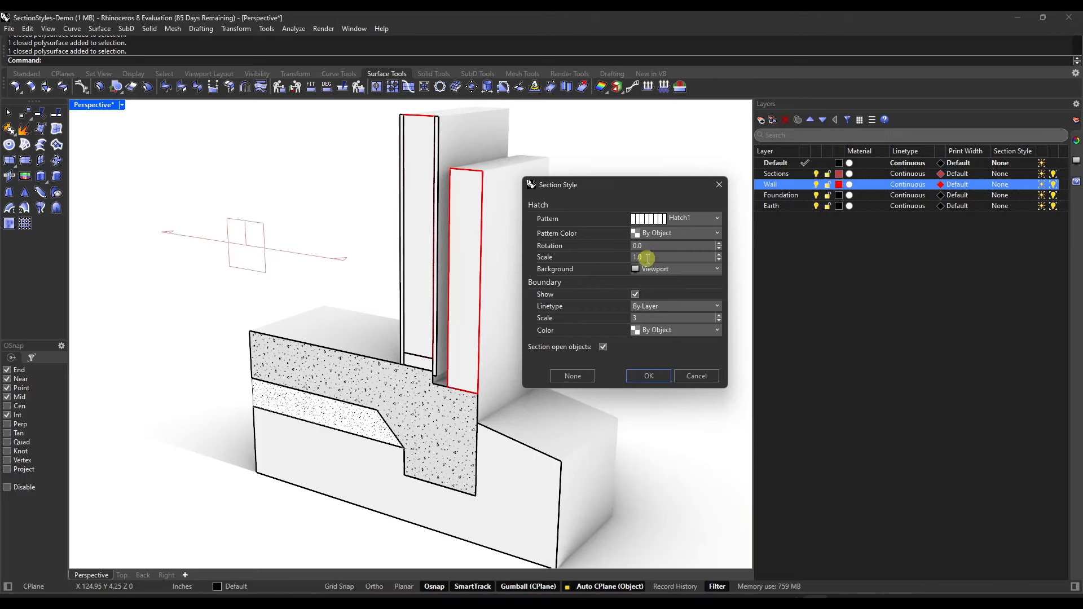
left_click(647, 376)
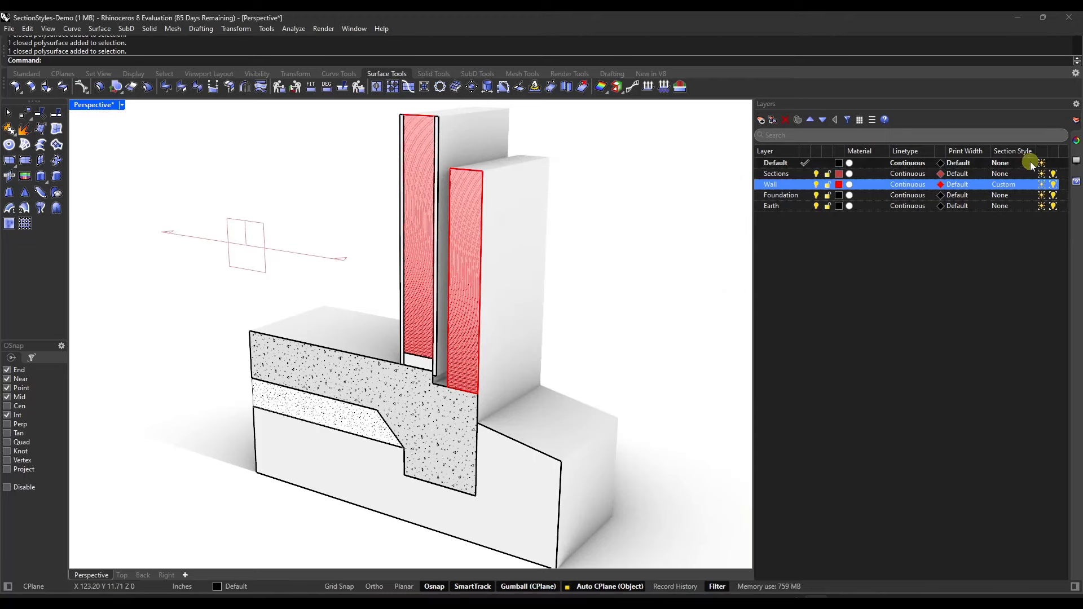
Set the hatch scale in the Wall layer's section style to 3.
scroll(423, 235, "up", 5)
scroll(508, 239, "down", 5)
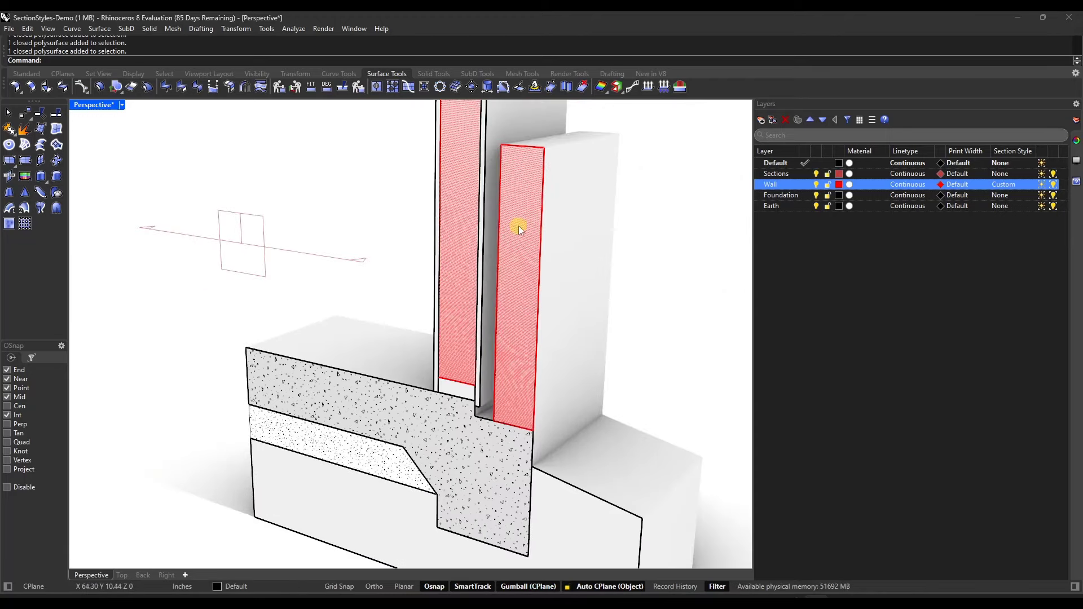
left_click(1004, 185)
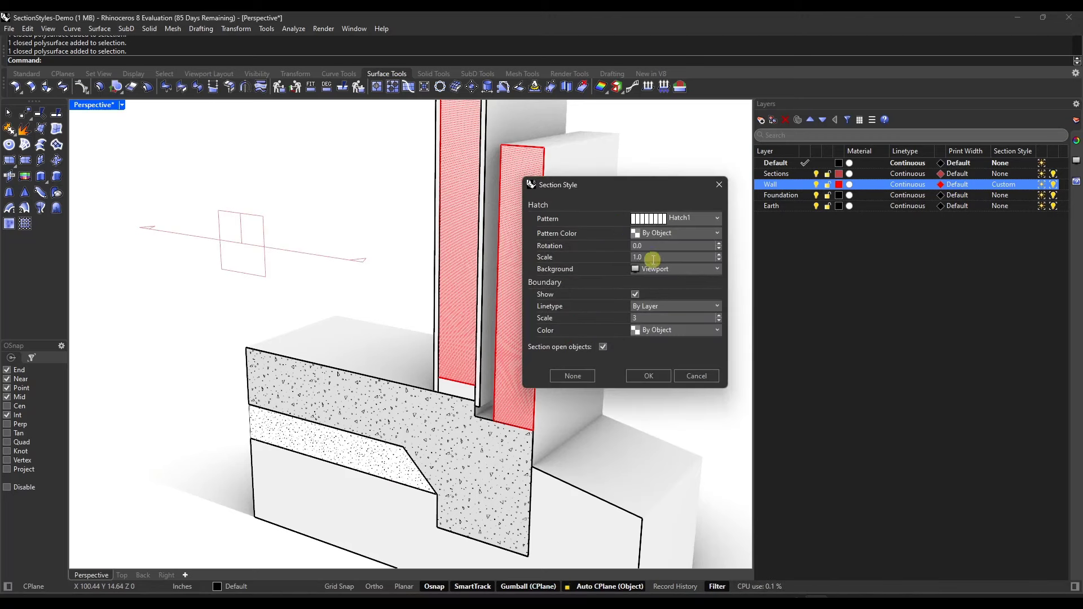
type("3")
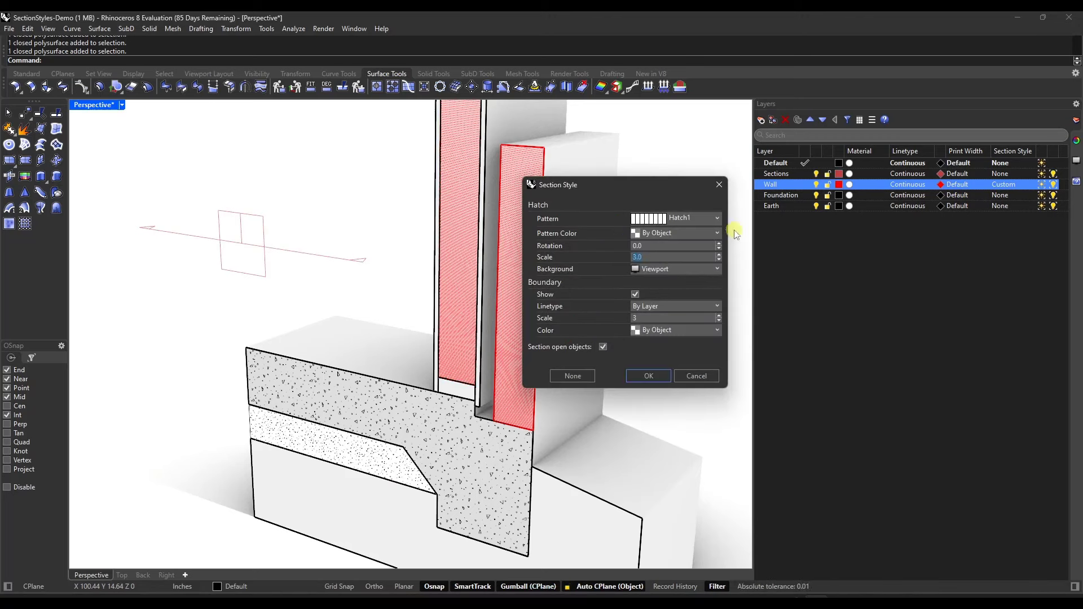
left_click(649, 376)
Select the earth block under the foundation, set the Earth layer's color to dark brown, and deselect the block.
scroll(582, 288, "down", 4)
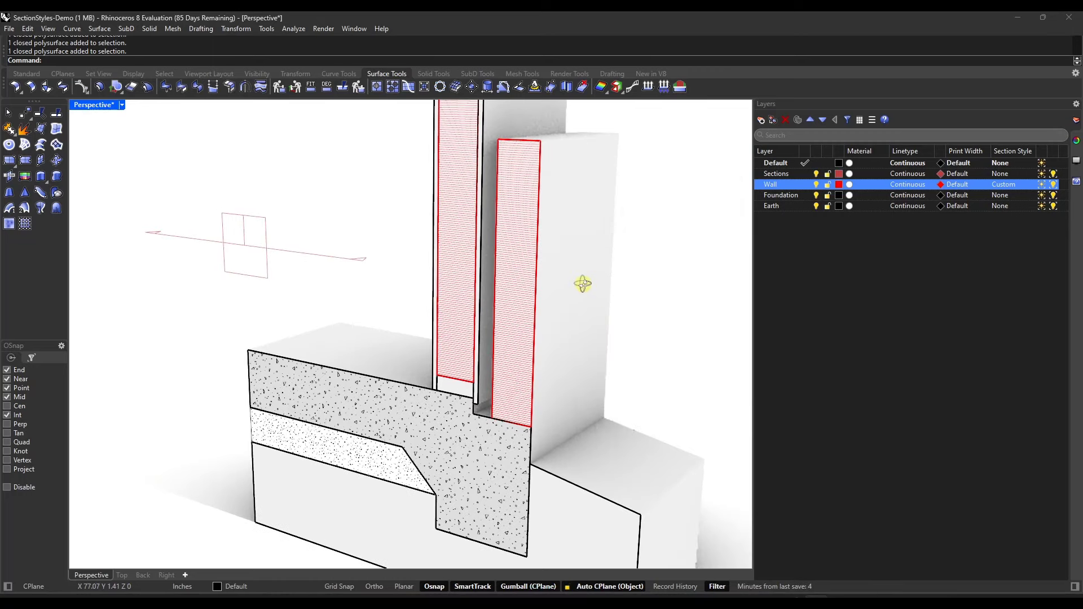
left_click(564, 376)
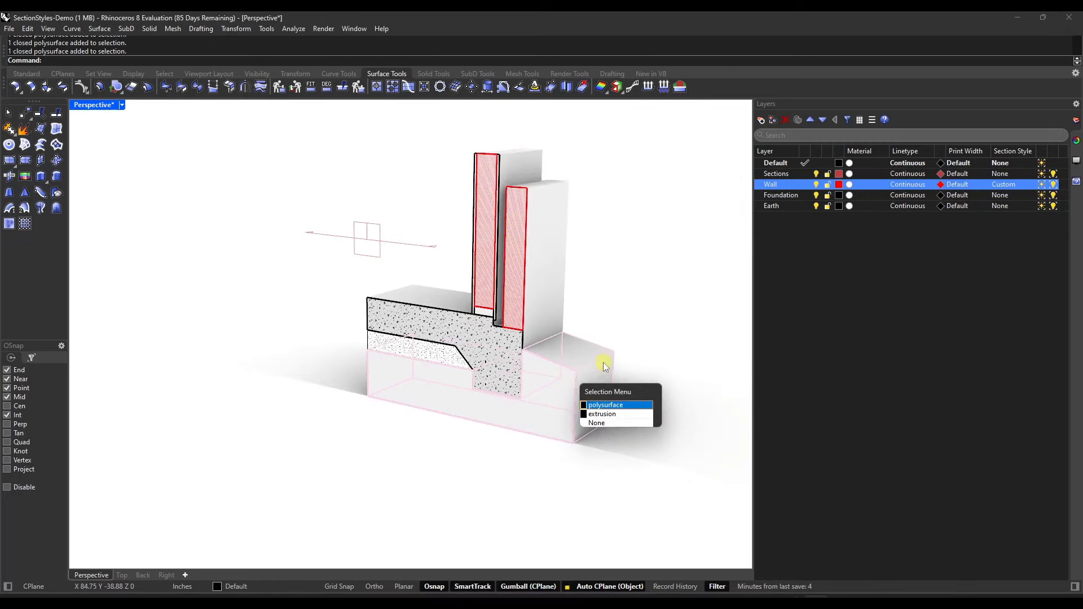
scroll(570, 416, "up", 3)
left_click(550, 403)
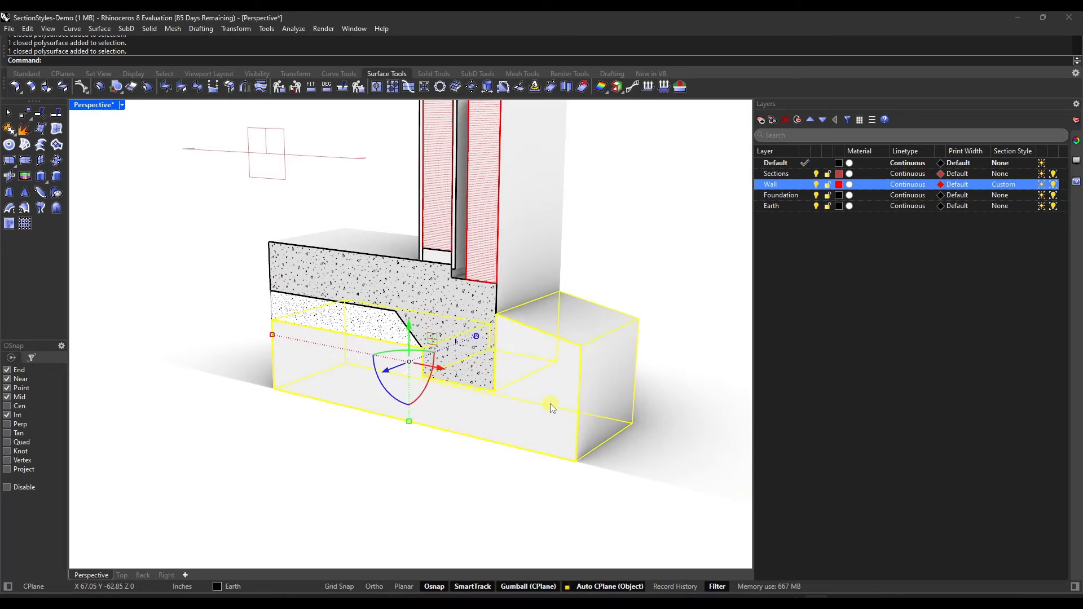
left_click(838, 206)
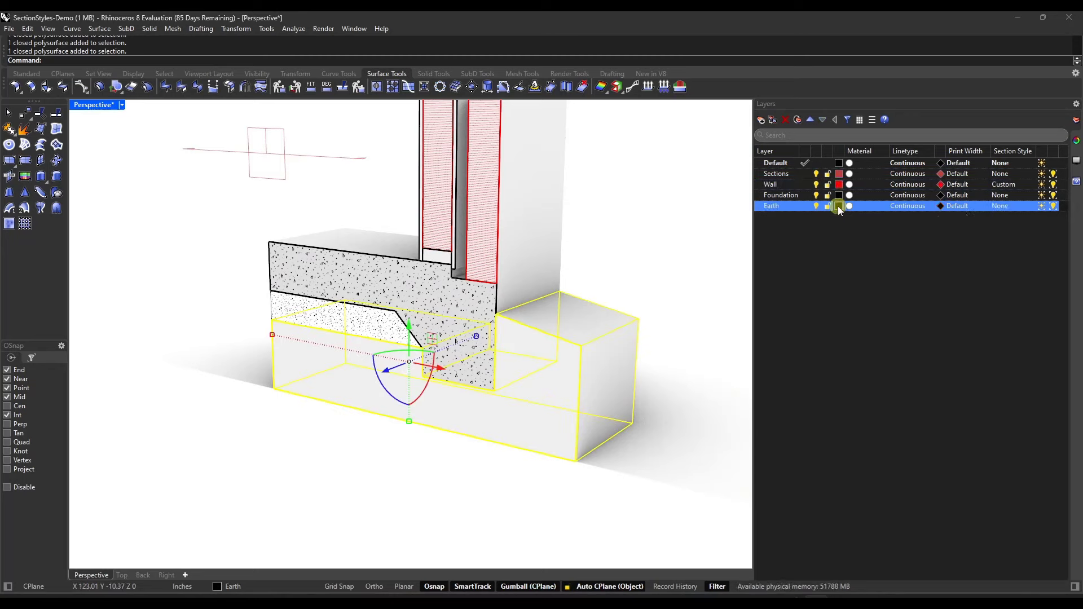
left_click(796, 311)
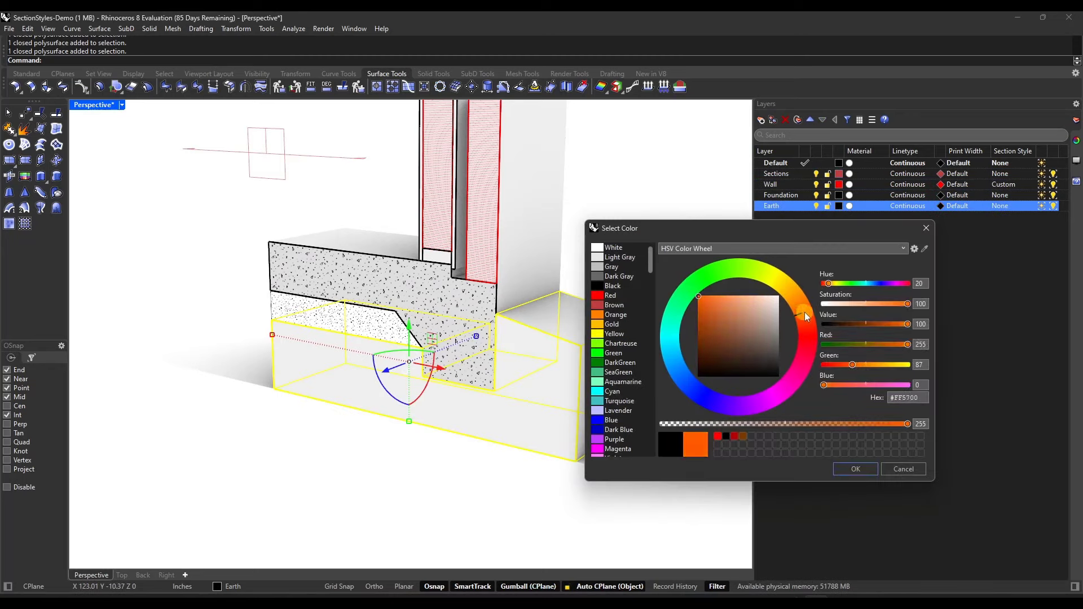
left_click(701, 330)
left_click_drag(702, 330, 696, 352)
left_click(868, 475)
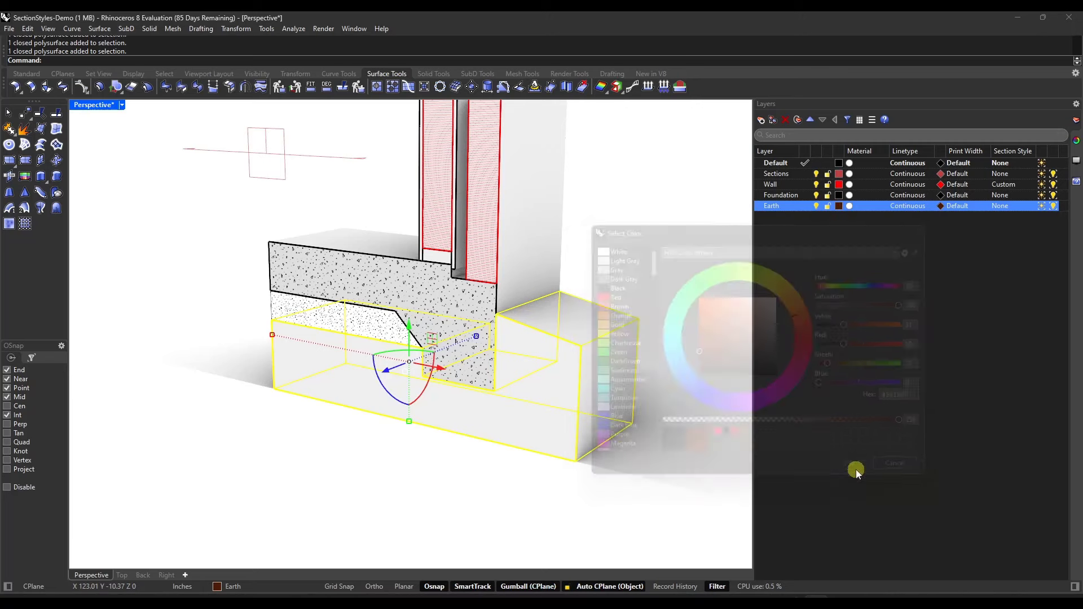
left_click(534, 402)
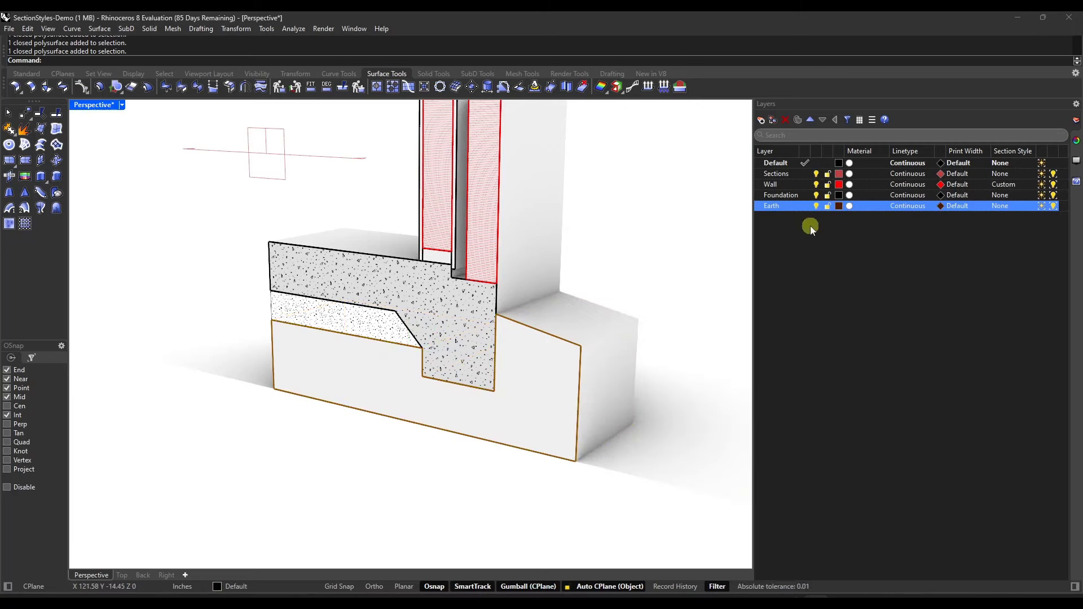
Give the Earth layer a custom section style with the Earth hatch pattern.
left_click(999, 207)
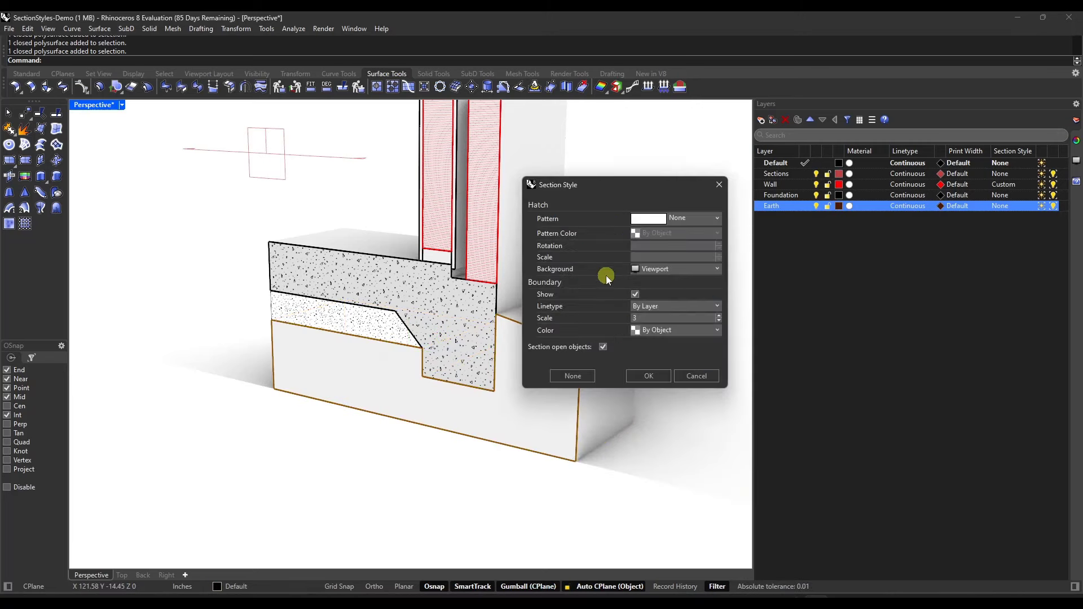
left_click(693, 219)
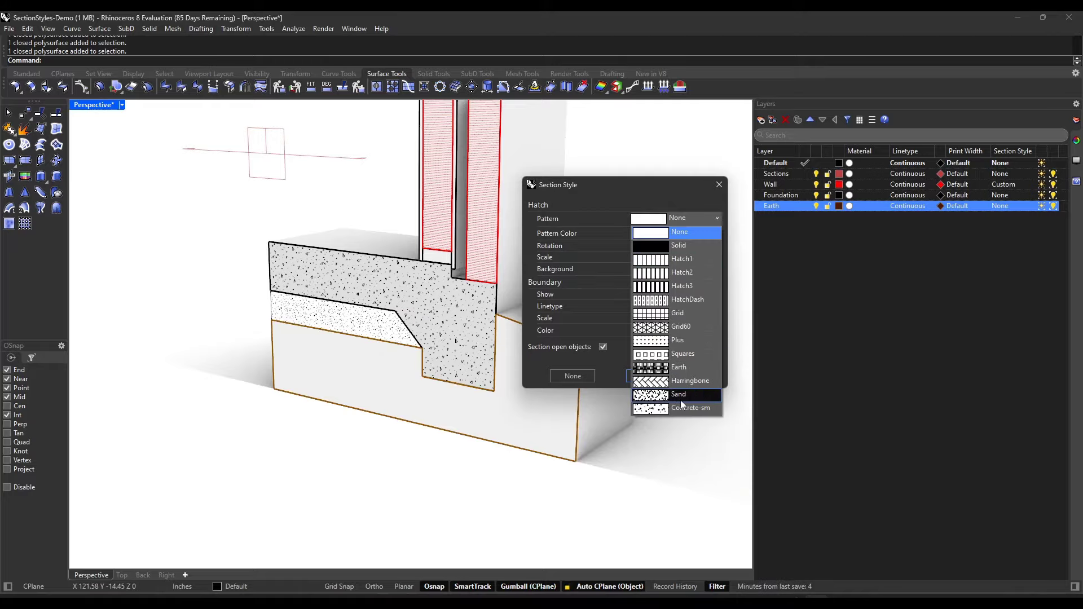
left_click(678, 368)
left_click(641, 371)
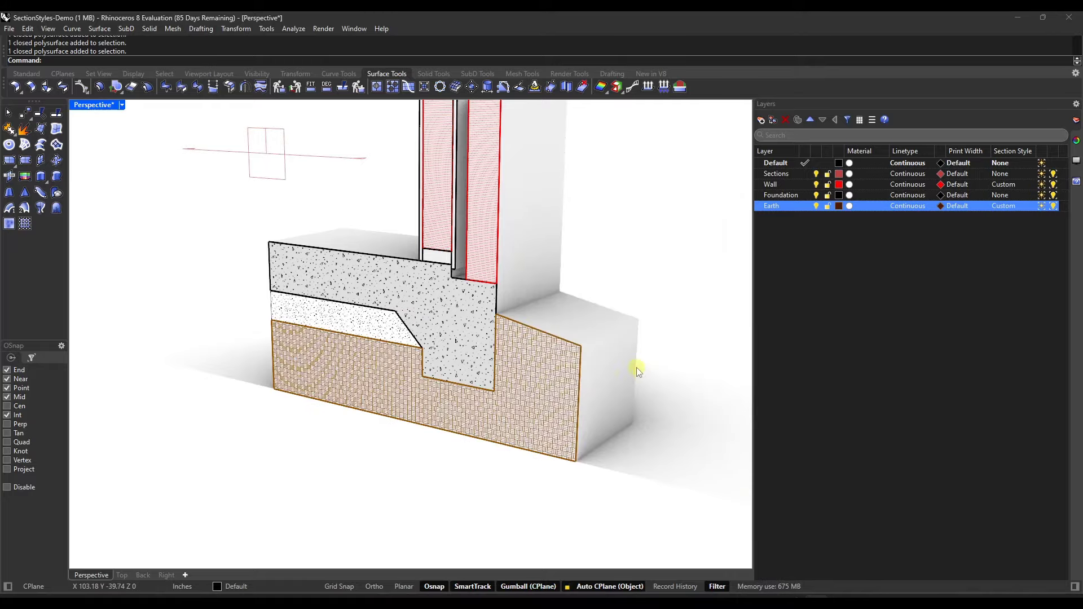
scroll(636, 367, "up", 5)
scroll(544, 387, "down", 5)
mouse_move(484, 370)
right_mouse_down()
mouse_move(554, 356)
mouse_move(476, 356)
right_mouse_up()
scroll(554, 357, "down", 5)
scroll(523, 354, "up", 5)
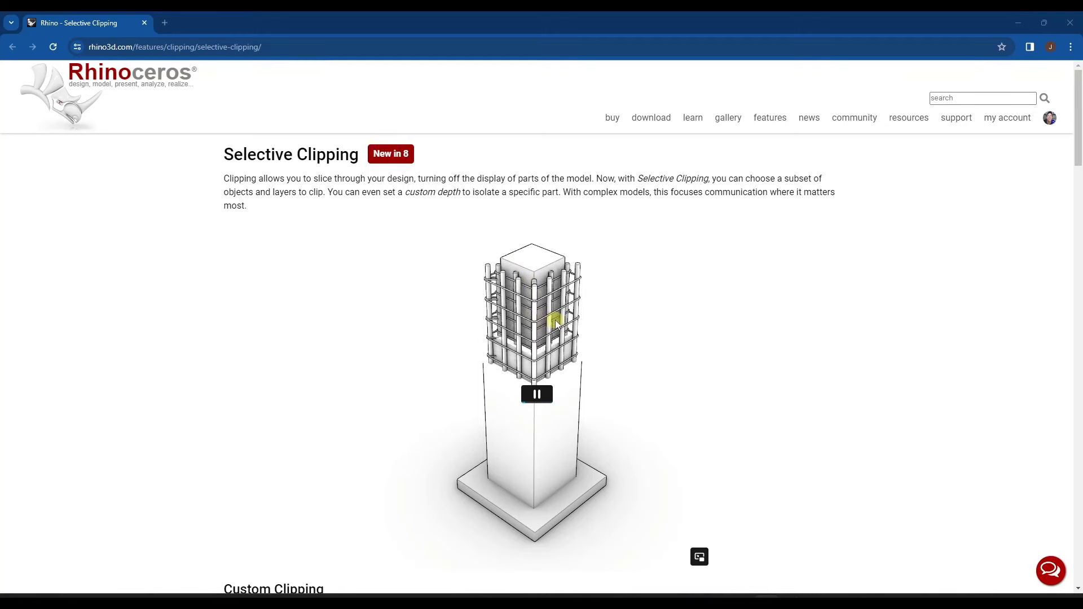
Read the Selective Clipping page down to the Custom Clipping section.
scroll(564, 324, "down", 1)
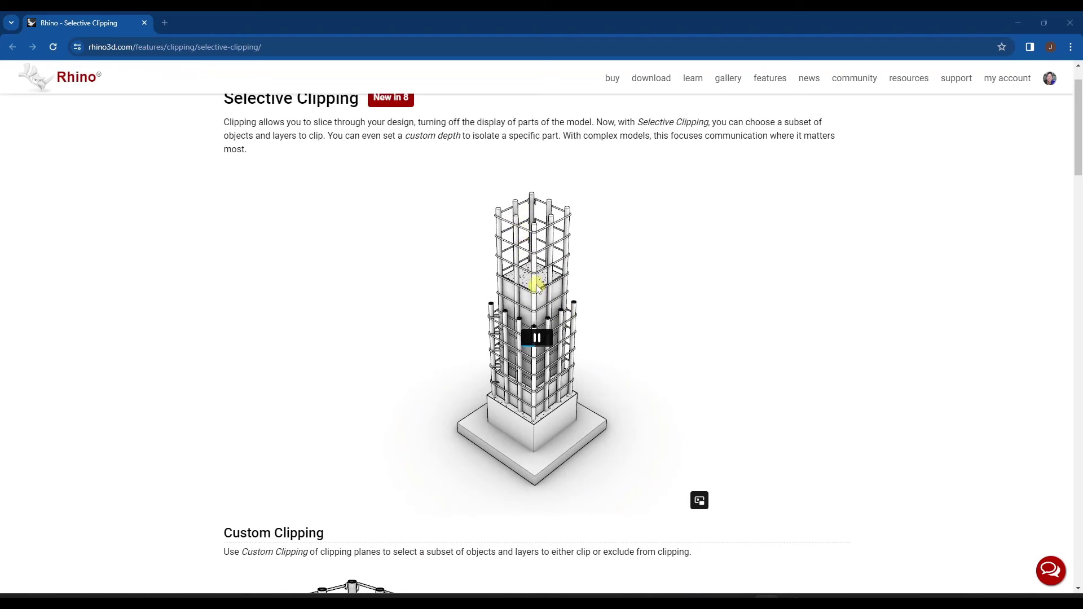
scroll(547, 265, "down", 4)
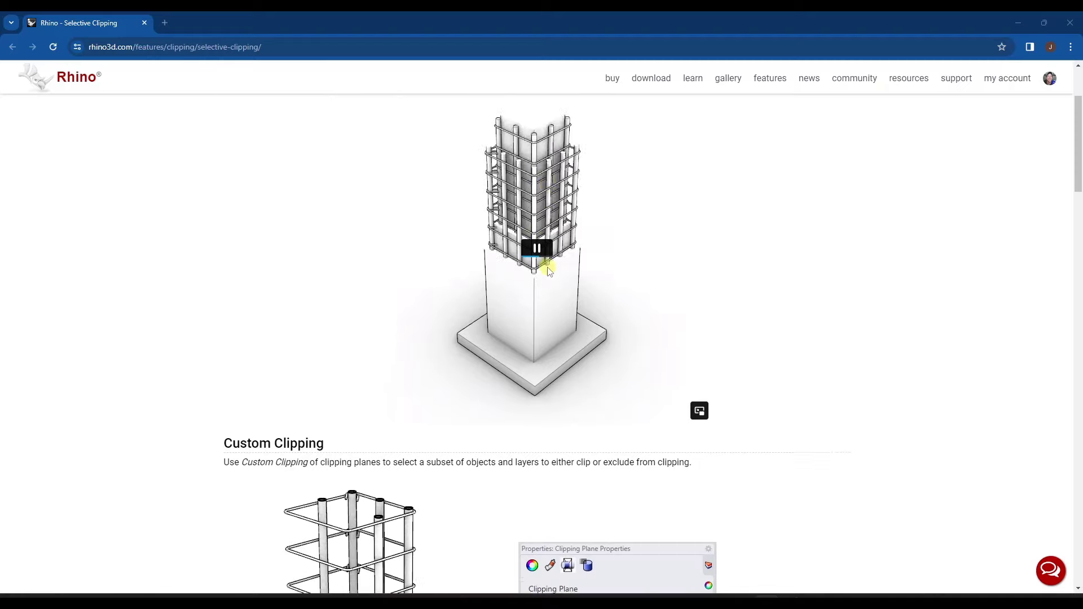
scroll(548, 270, "down", 3)
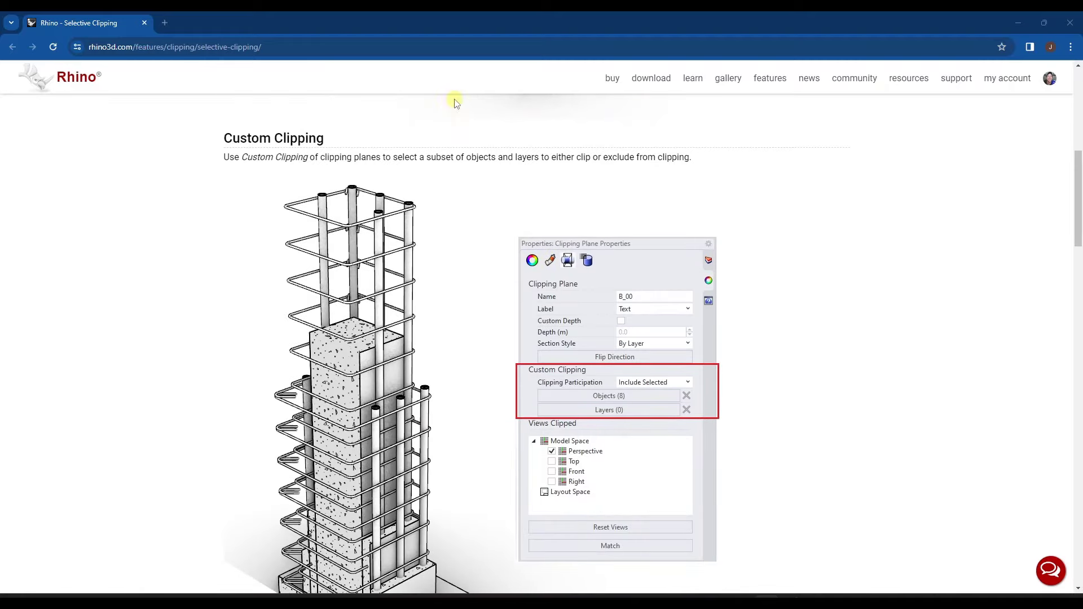
Switch to the Rebar-Demo model in Rhino and slide the B_00 clipping plane along the concrete beam.
key("super+Down")
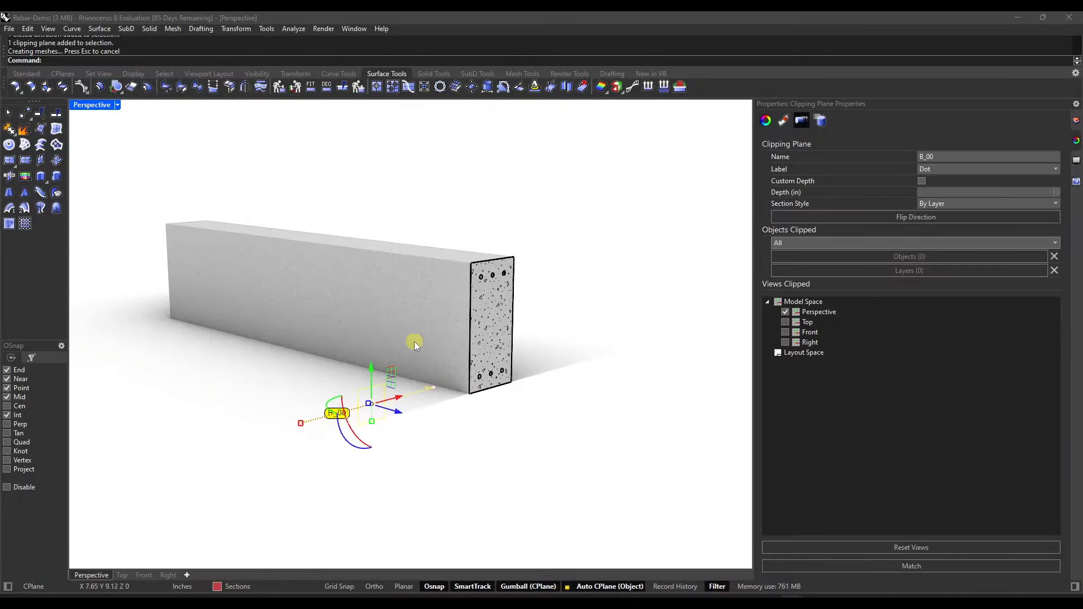
scroll(454, 303, "up", 2)
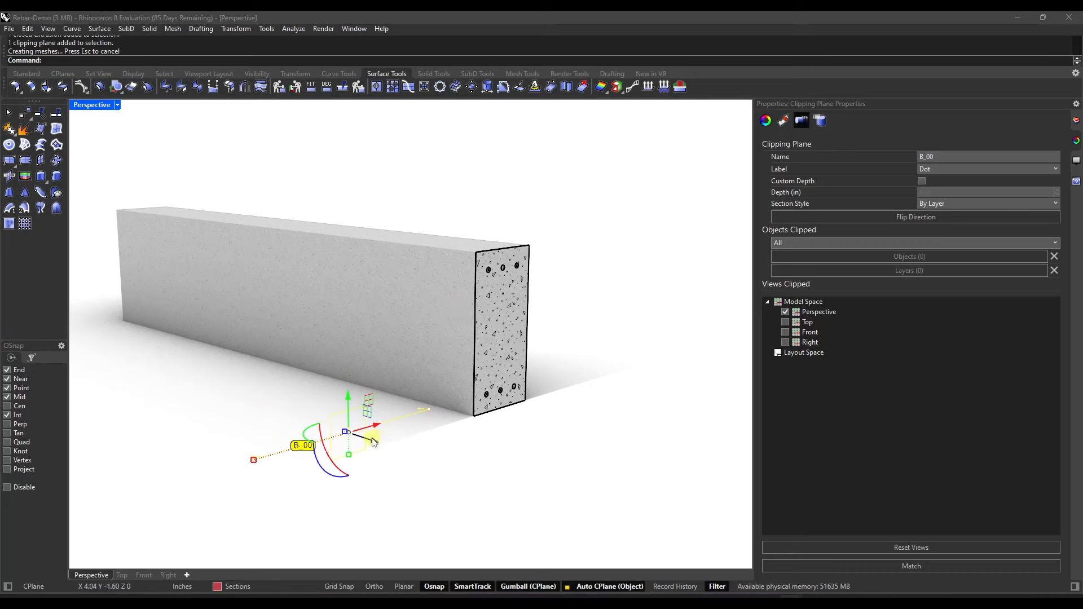
left_click_drag(373, 442, 398, 445)
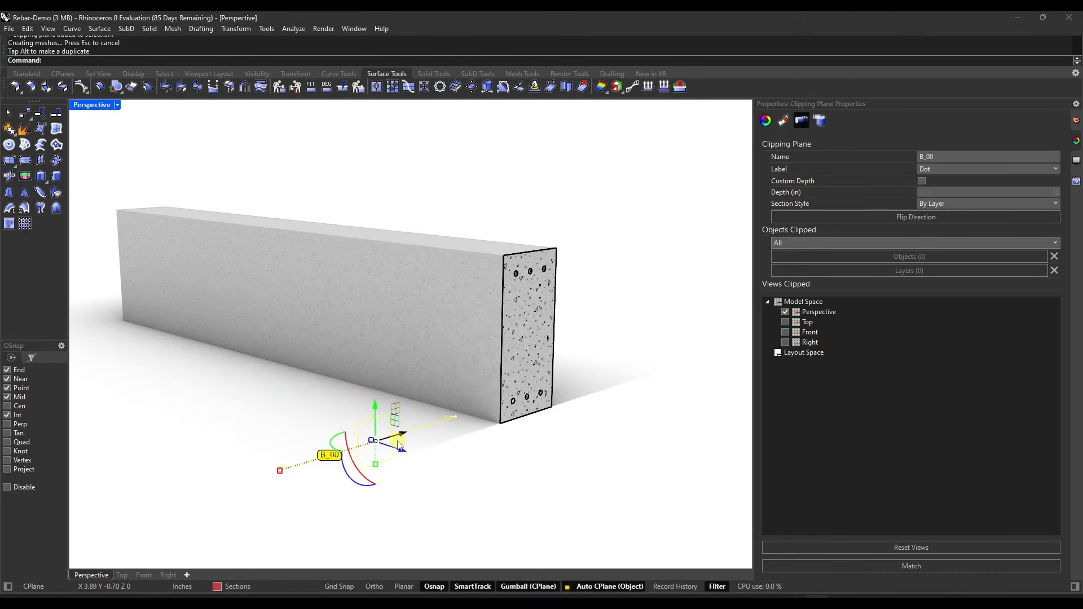
scroll(572, 343, "down", 3)
scroll(473, 307, "up", 3)
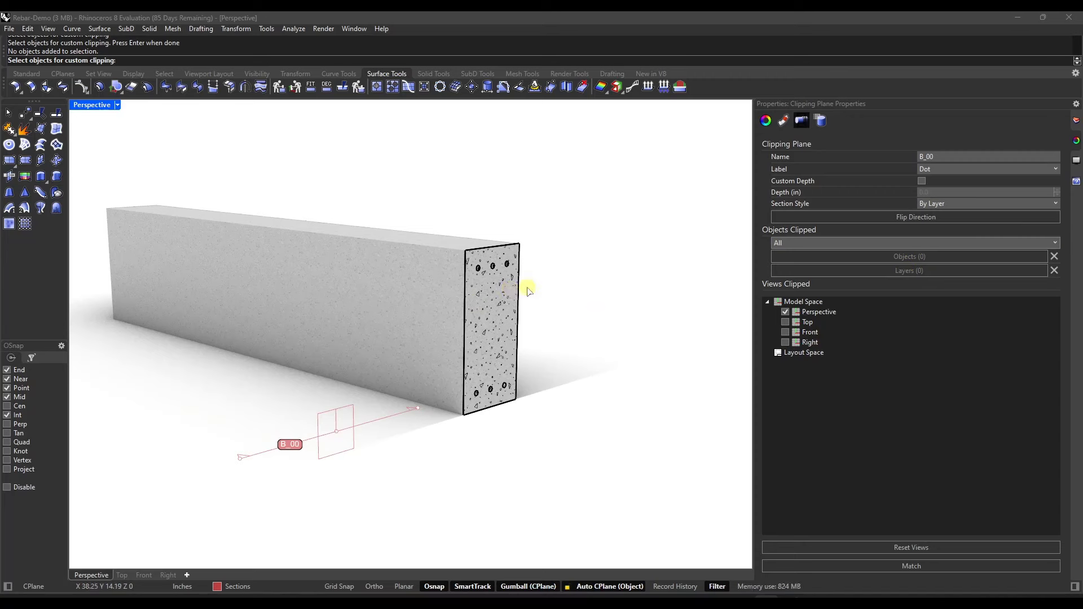
Set the B_00 clipping plane's Objects Clipped to Exclude Selected and choose the six longitudinal rebars as the excluded objects.
left_click(803, 243)
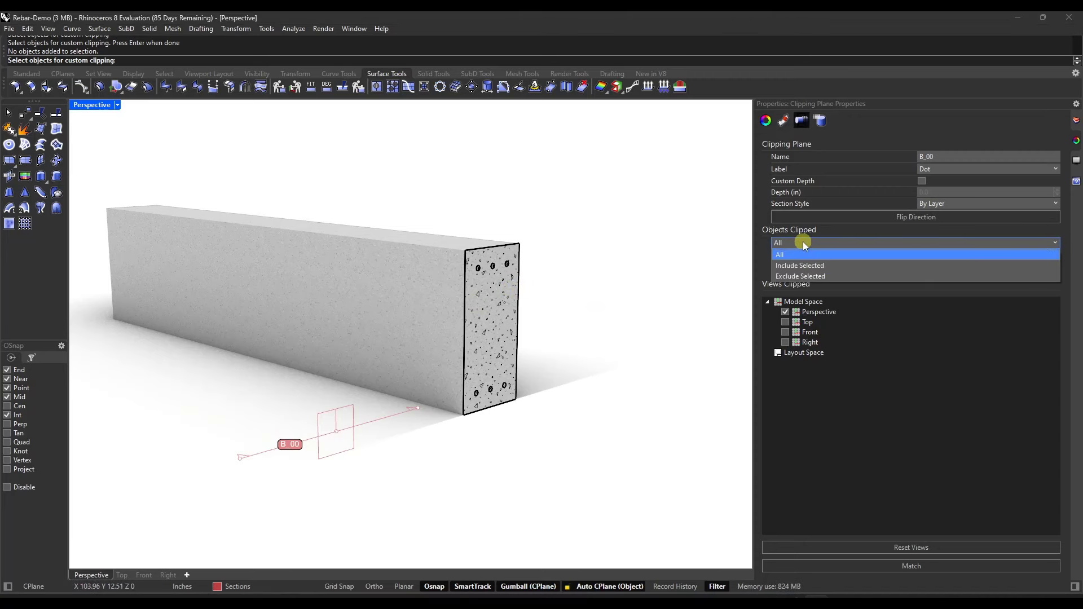
left_click(801, 275)
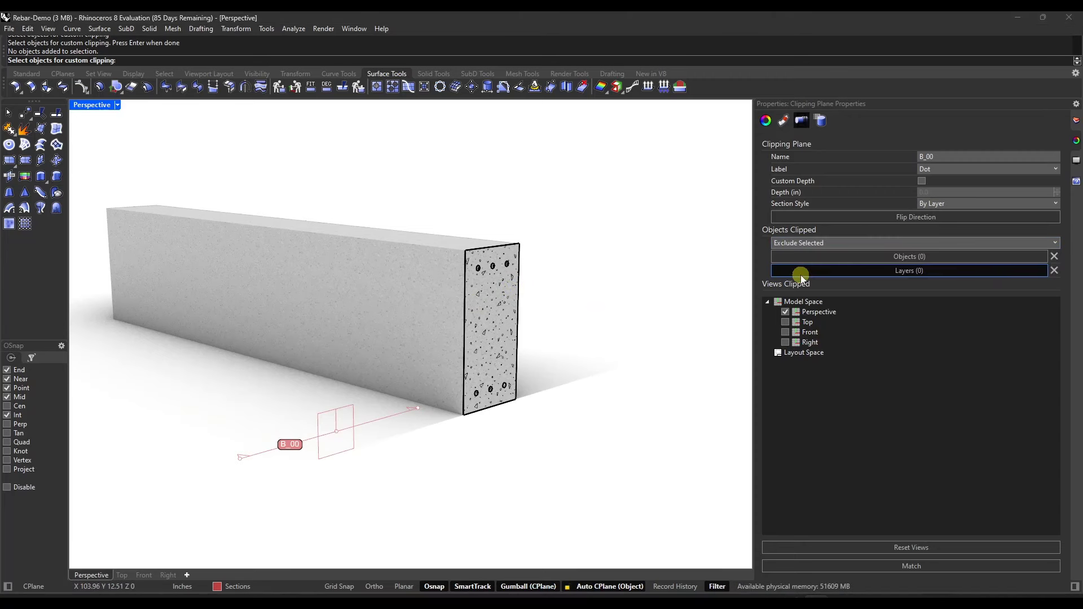
left_click(479, 271)
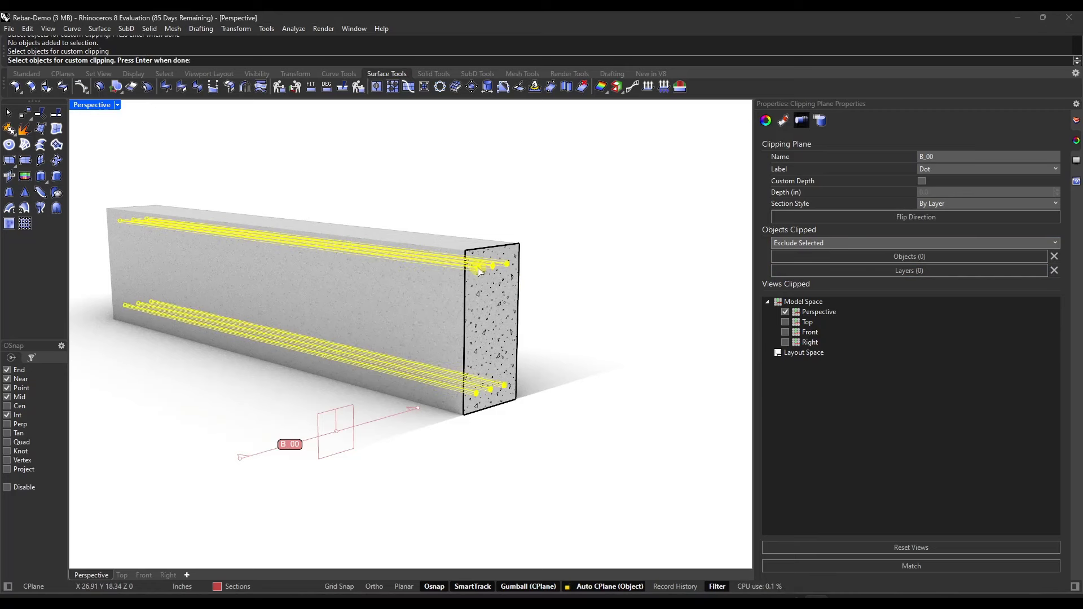
key("Return")
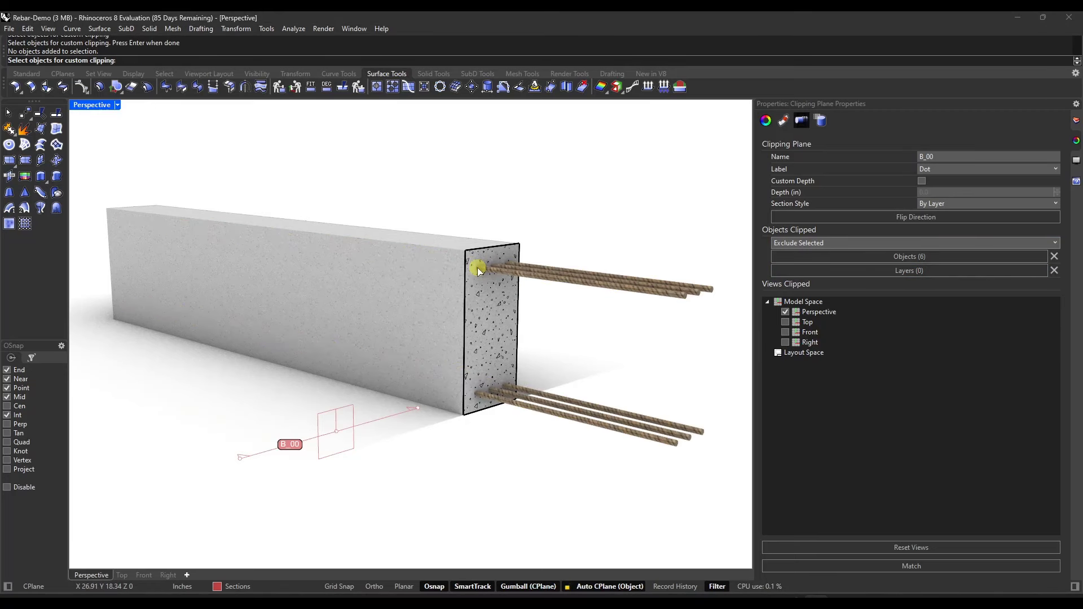
Review the clipping plane's excluded objects without changing them, and shift the B_00 plane slightly toward the protruding rebar ends.
left_click(940, 254)
left_click(948, 252)
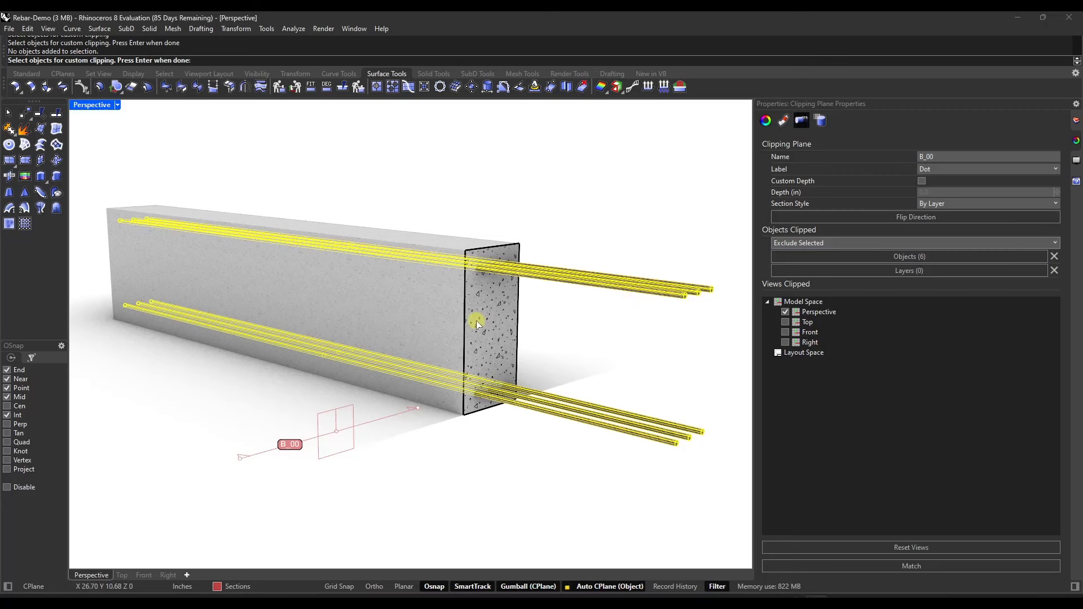
scroll(474, 318, "down", 2)
left_click(365, 406)
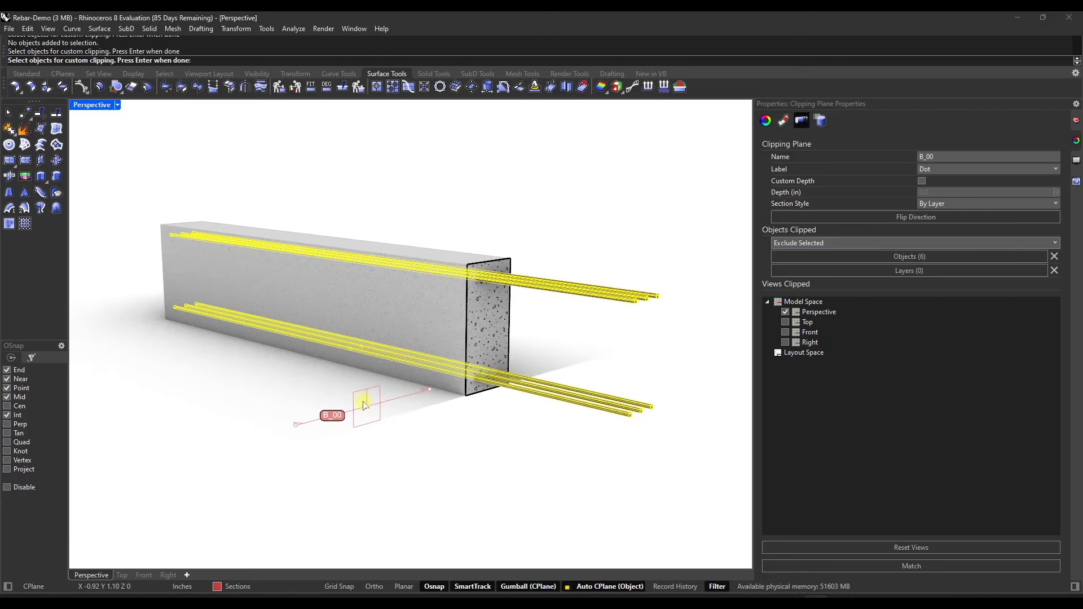
left_click(400, 406)
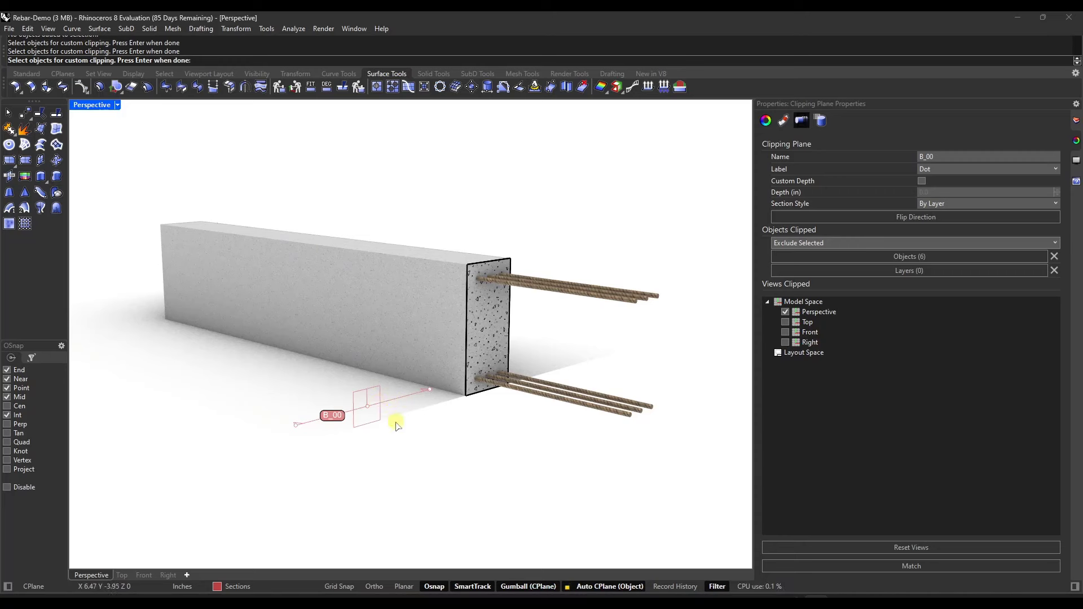
key("Return")
left_click_drag(339, 415, 351, 420)
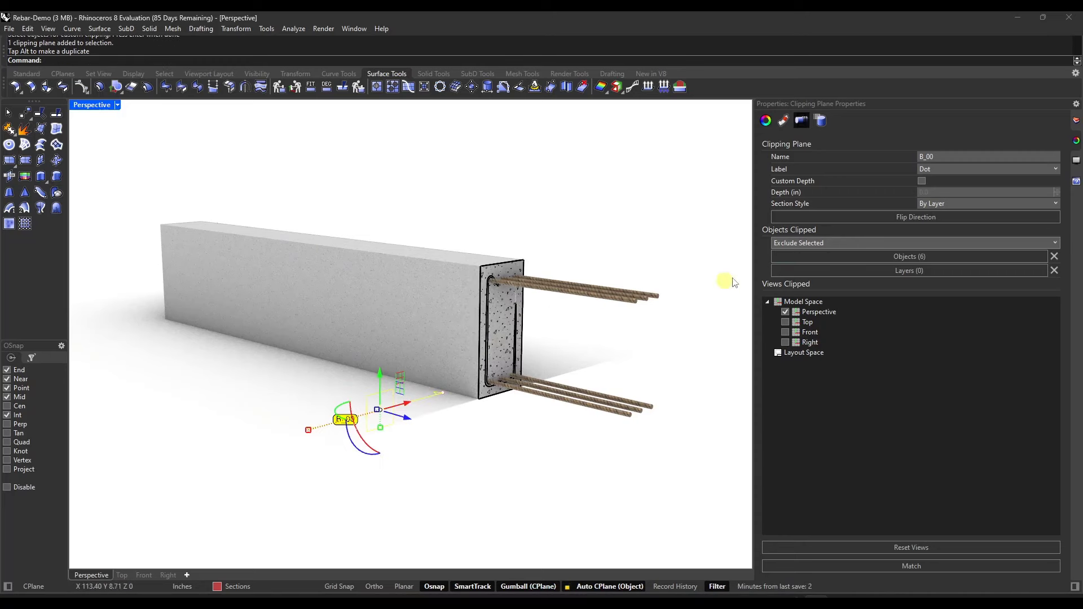
Add the stirrups to the clipping plane's excluded objects and slide the B_00 plane back to reveal more of the rebar cage.
left_click(885, 256)
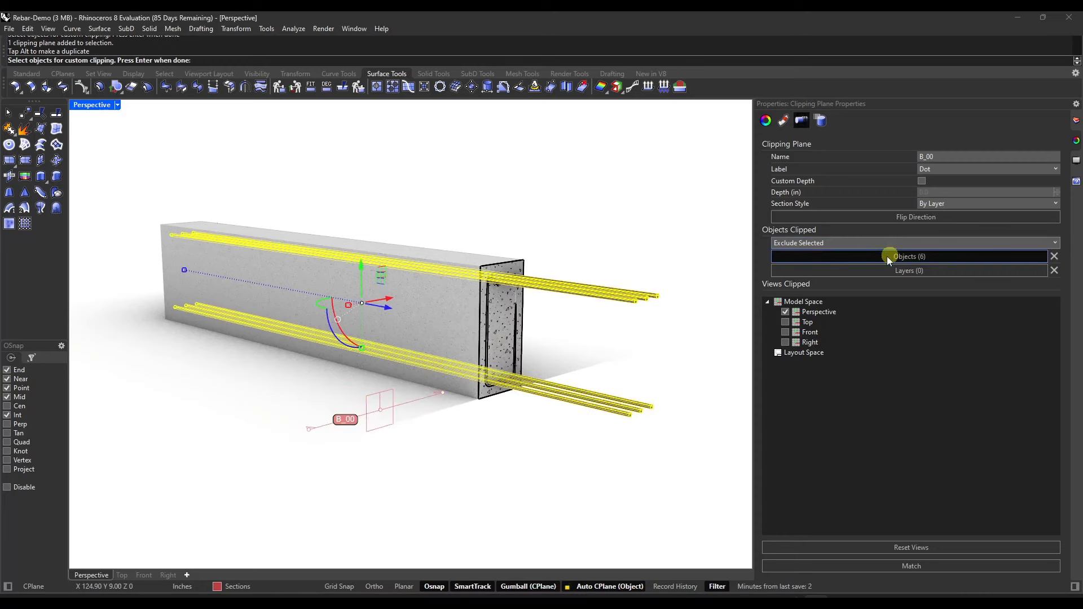
left_click(488, 326)
key("Return")
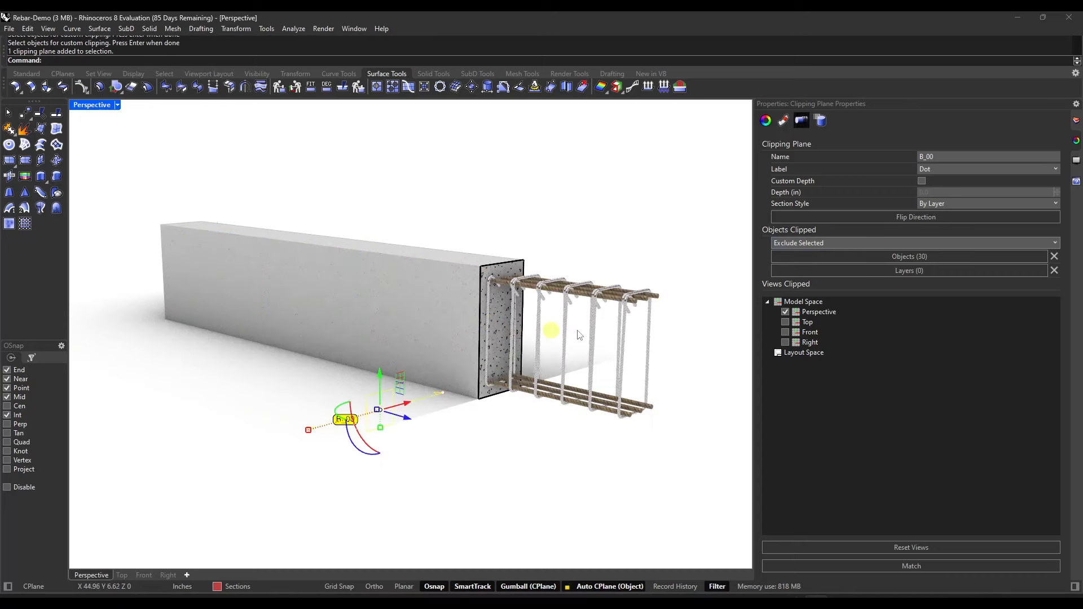
scroll(638, 327, "up", 3)
left_click_drag(318, 447, 293, 407)
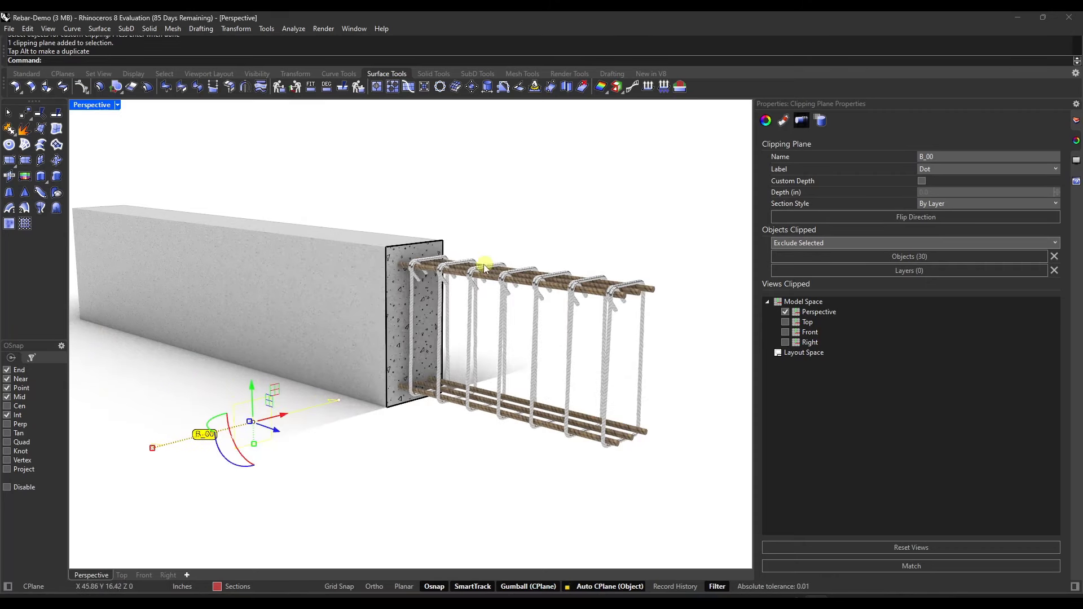
Clear the clipping plane's excluded objects and exclude the Rebar layer from clipping instead.
left_click(1054, 261)
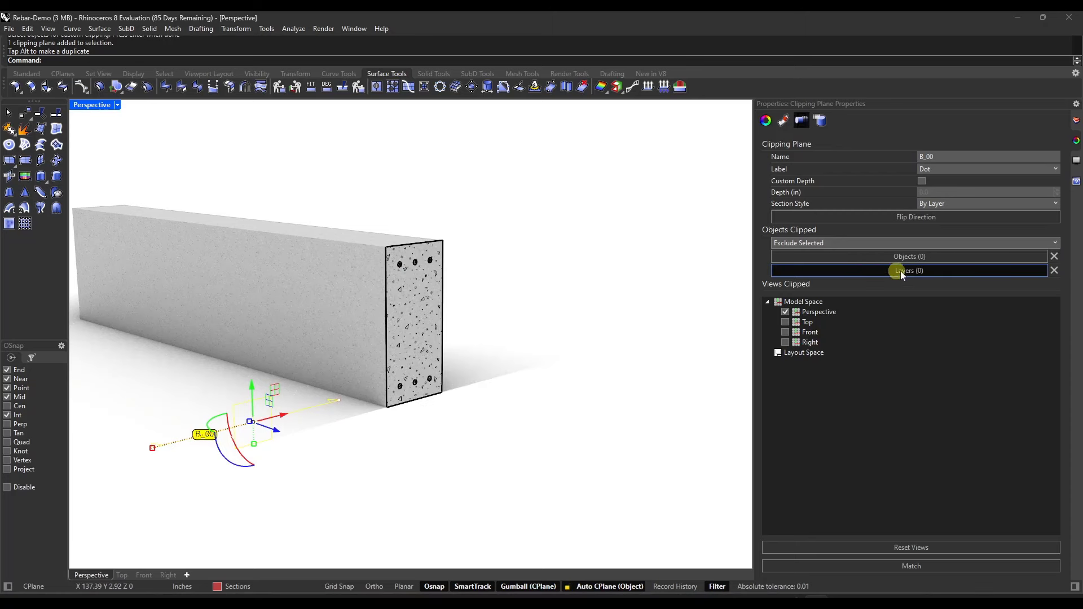
left_click(942, 270)
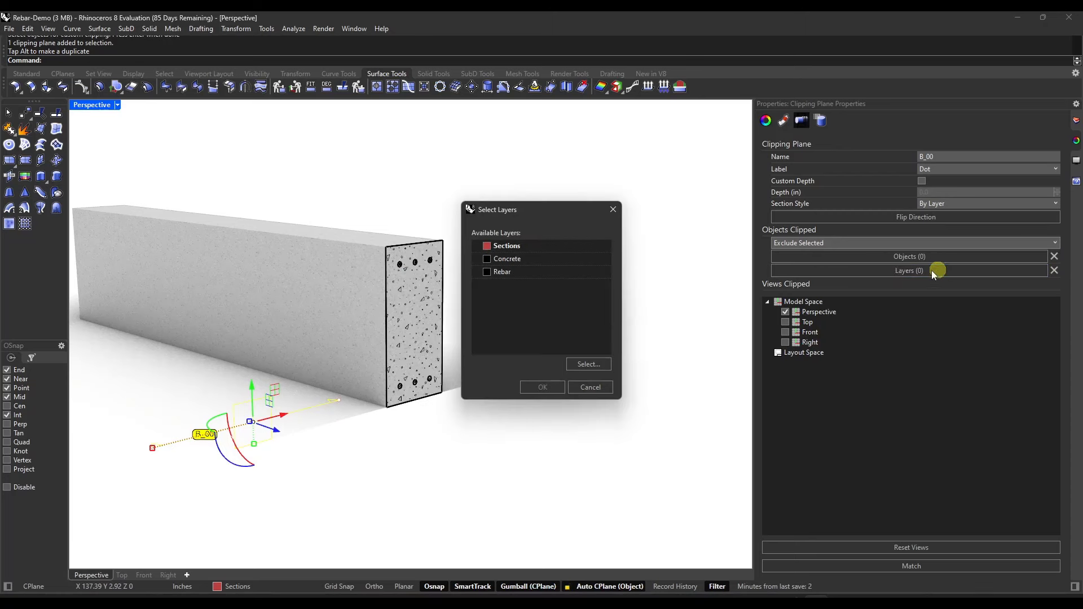
left_click(502, 272)
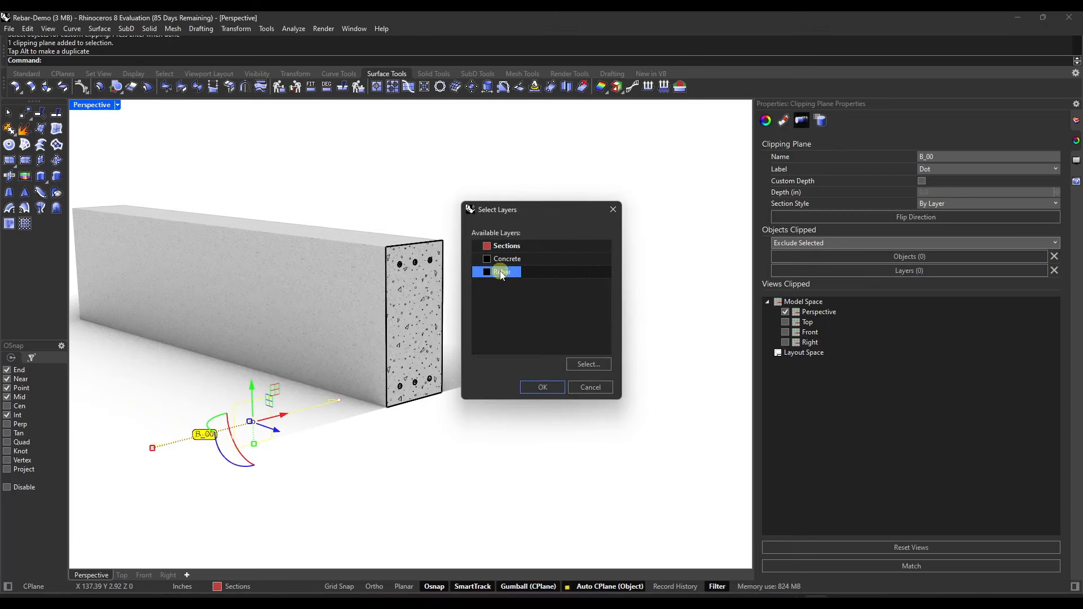
left_click(540, 387)
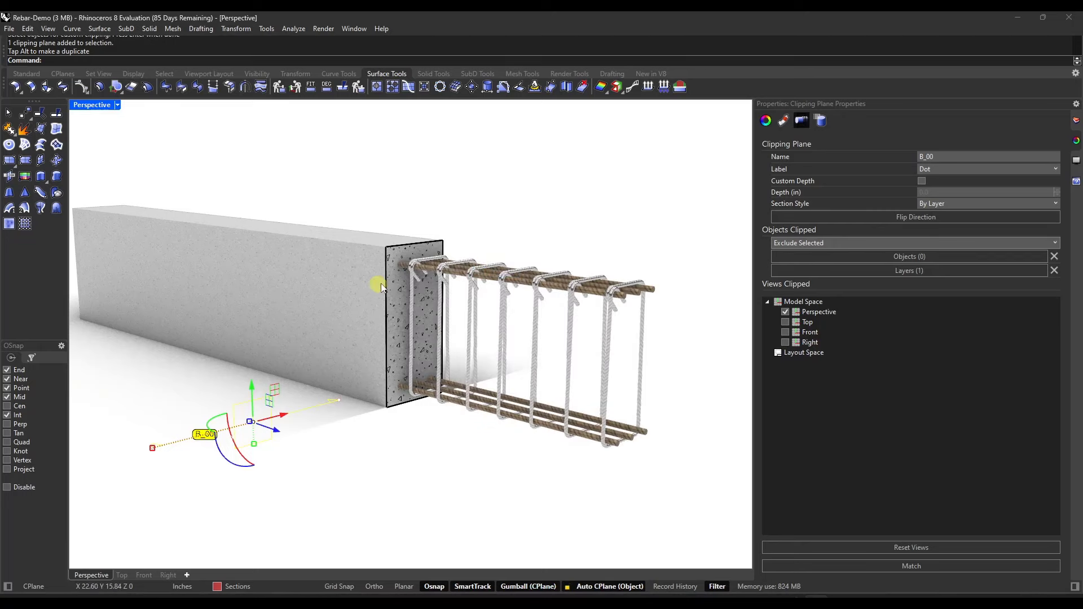
scroll(380, 283, "down", 3)
scroll(451, 315, "up", 3)
right_click_drag(451, 314, 476, 309)
scroll(471, 312, "down", 2)
scroll(418, 326, "up", 3)
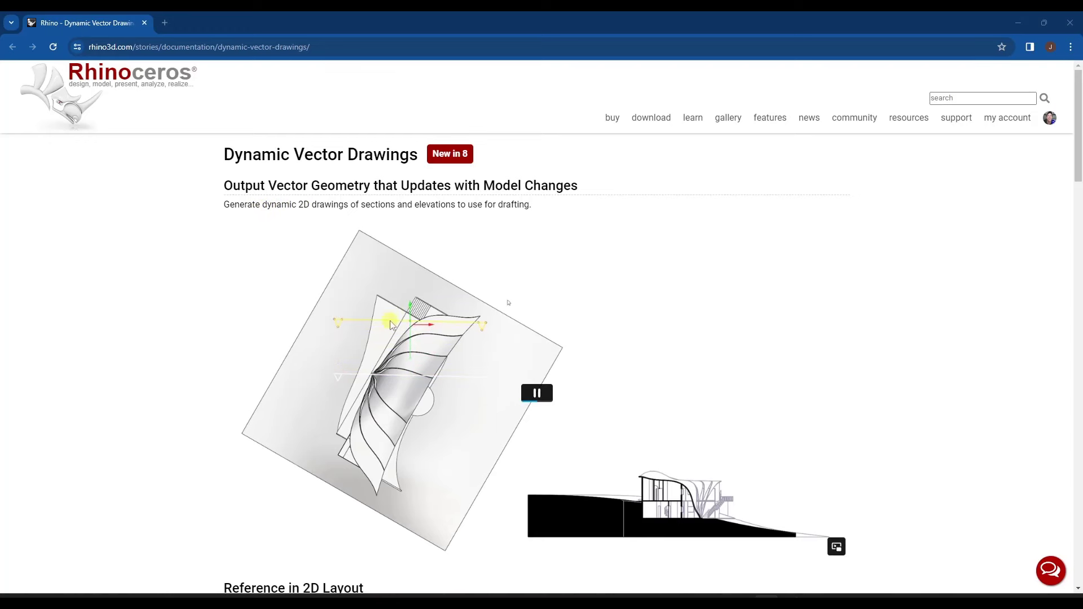
Read the Dynamic Vector Drawings page, examining the 2D layout references and the Try It instructions for the ClippingDrawings command.
scroll(507, 302, "down", 3)
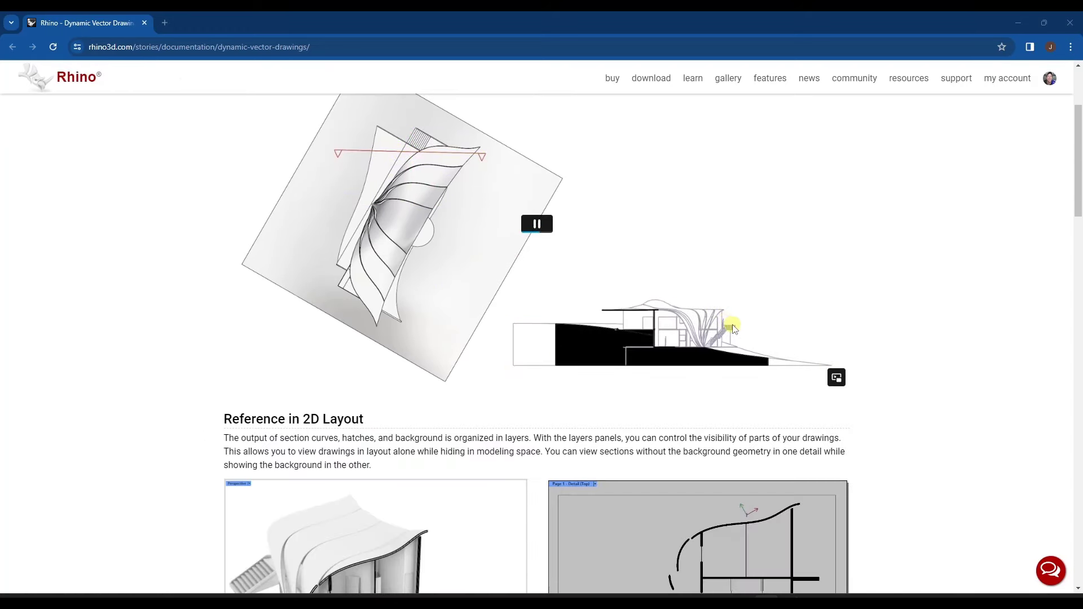
scroll(733, 329, "down", 5)
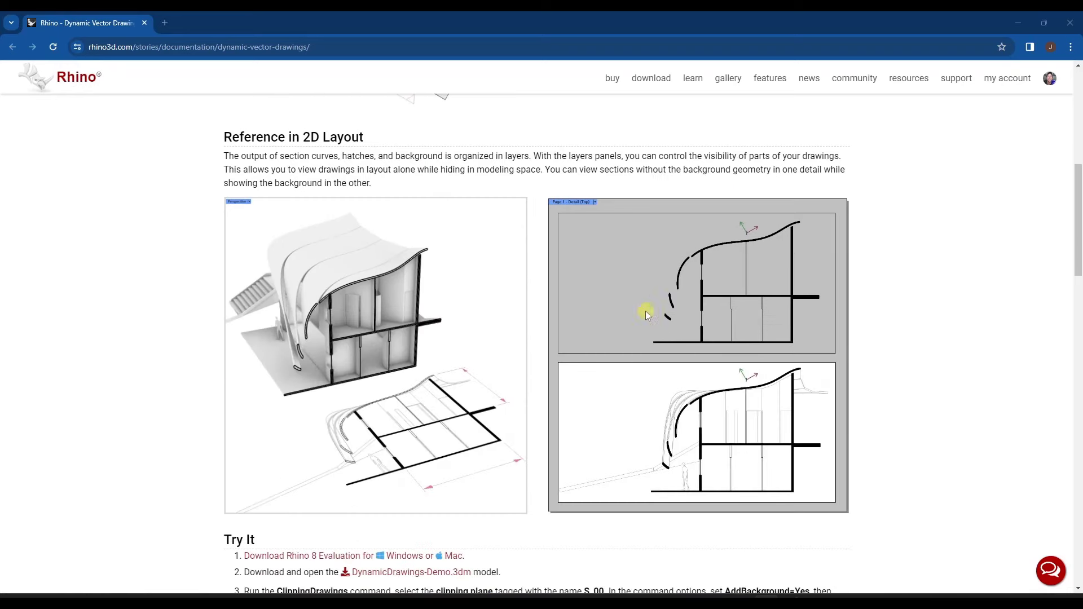
scroll(646, 314, "down", 1)
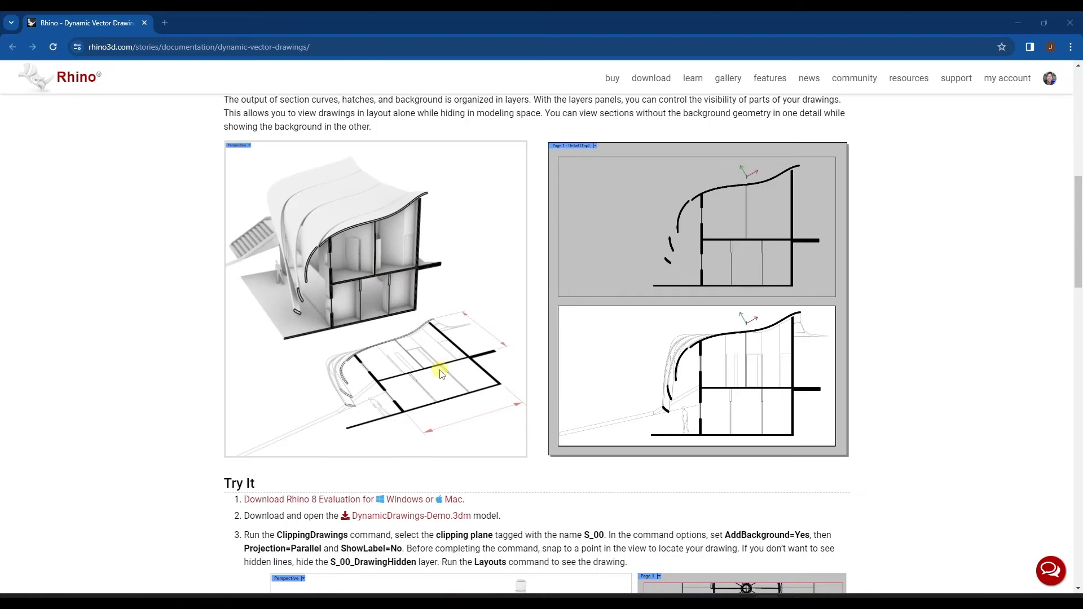
scroll(466, 372, "down", 6)
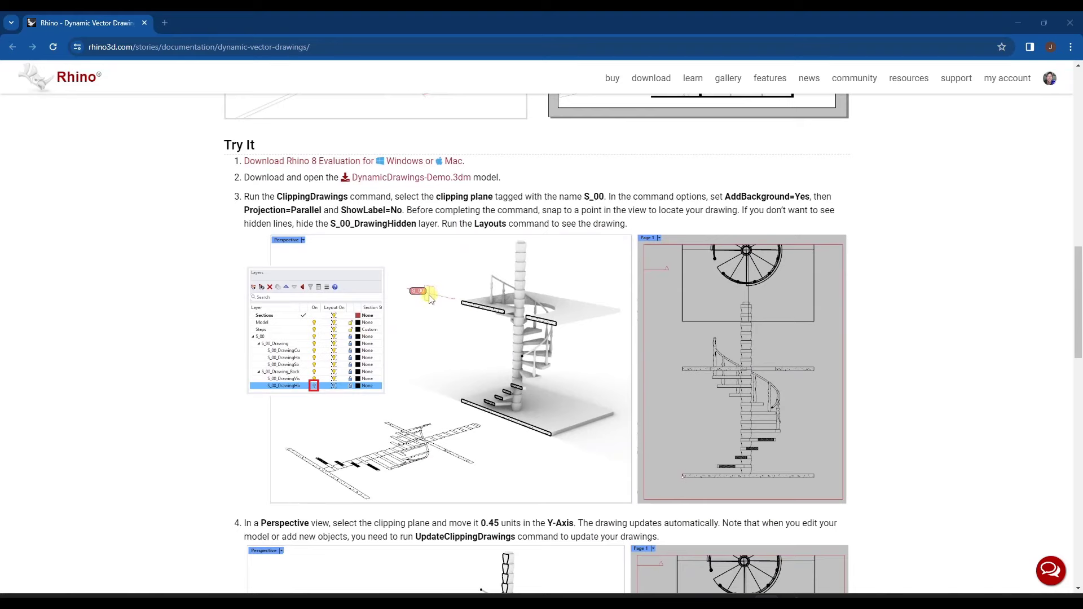
Switch to Rhino's DynamicDrawings-Demo model and slide the S_00 clipping plane from the central column toward the front of the spiral staircase.
key("super+Down")
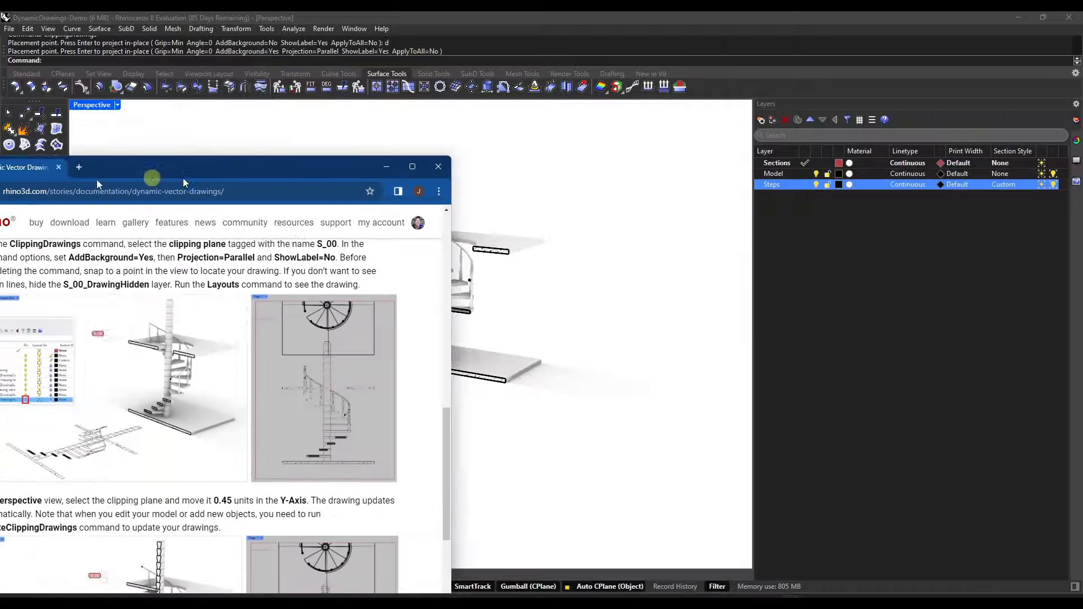
right_click_drag(185, 437, 607, 563)
right_click_drag(555, 197, 331, 261)
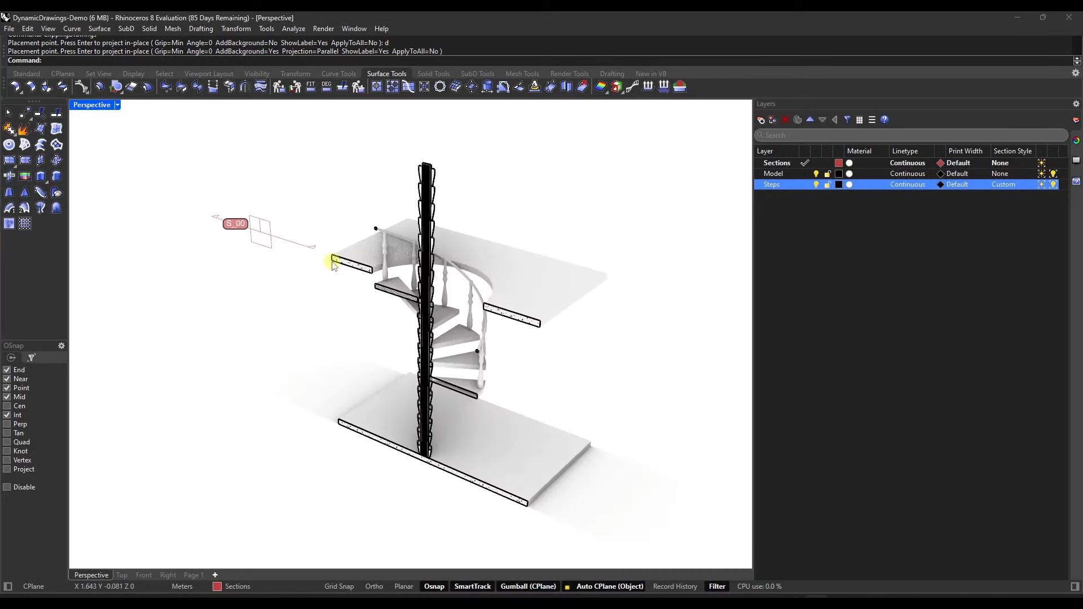
left_click(275, 234)
left_click_drag(255, 236, 220, 251)
right_click_drag(220, 251, 433, 312)
scroll(420, 314, "down", 3)
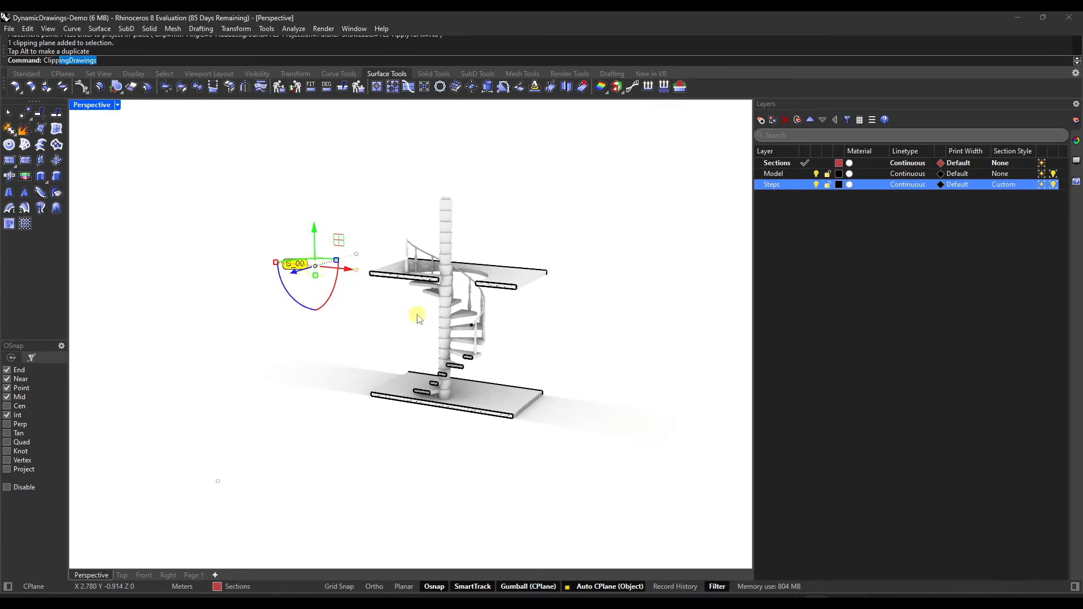
Run ClippingDrawings on the S_00 plane with AddBackground=Yes and Projection=Parallel, placing the drawing on the ground in front of the staircase.
key("Return")
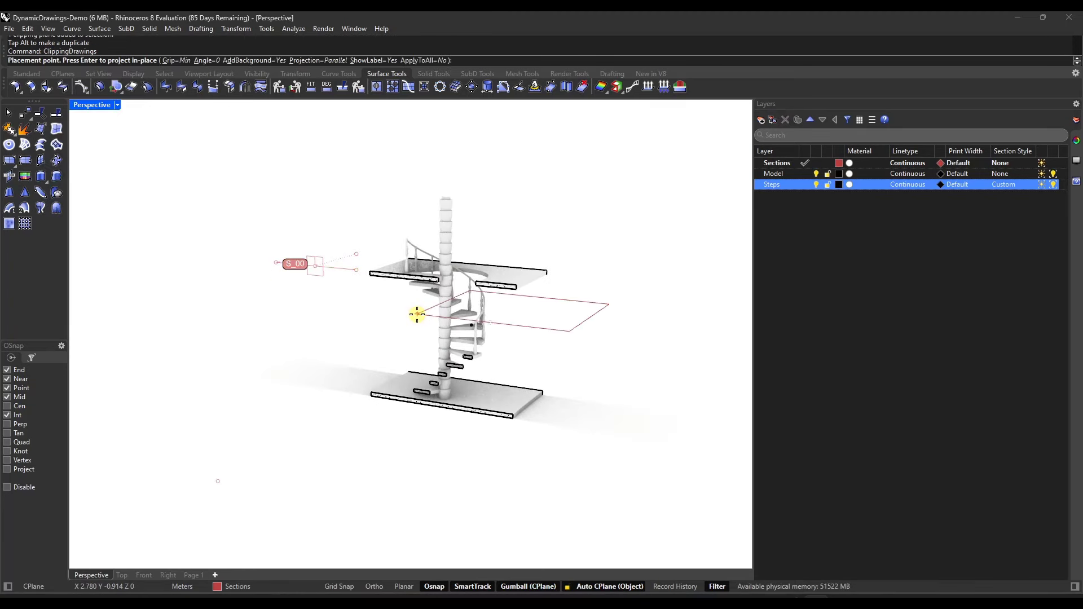
left_click(243, 61)
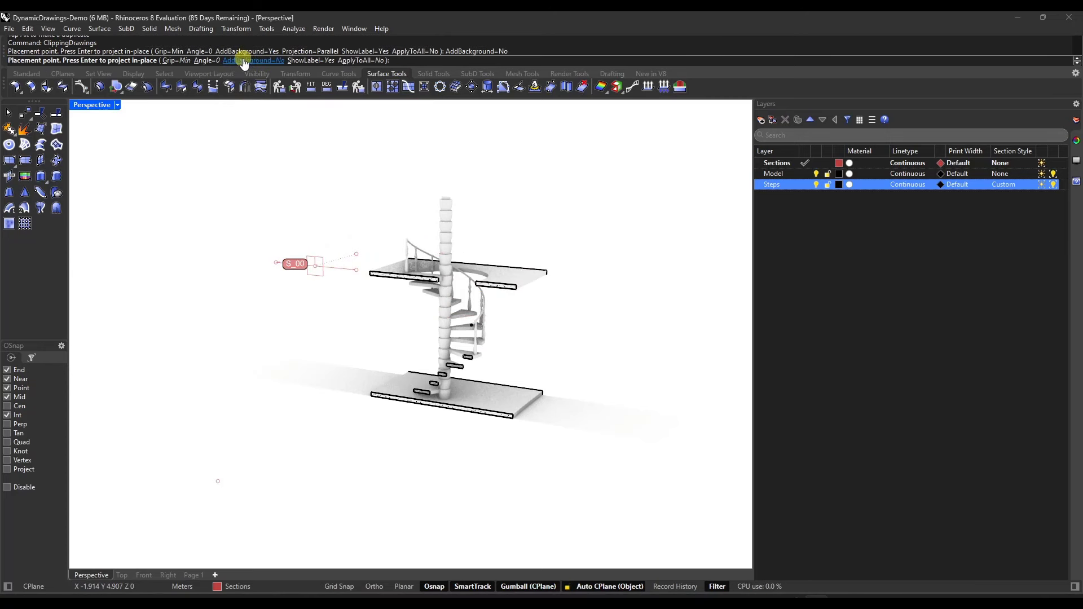
left_click(250, 60)
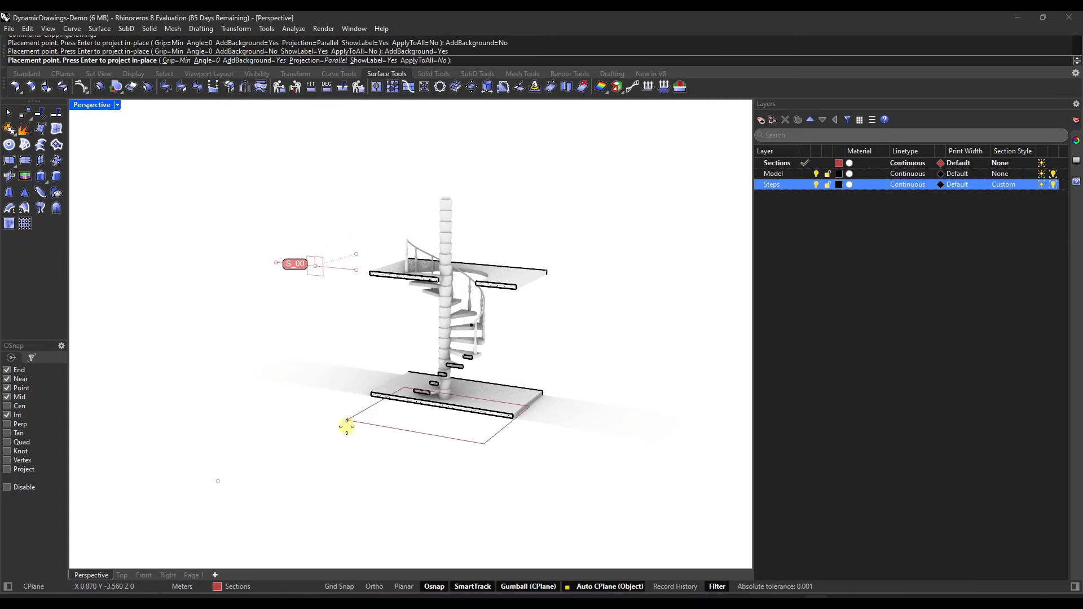
scroll(289, 457, "down", 3)
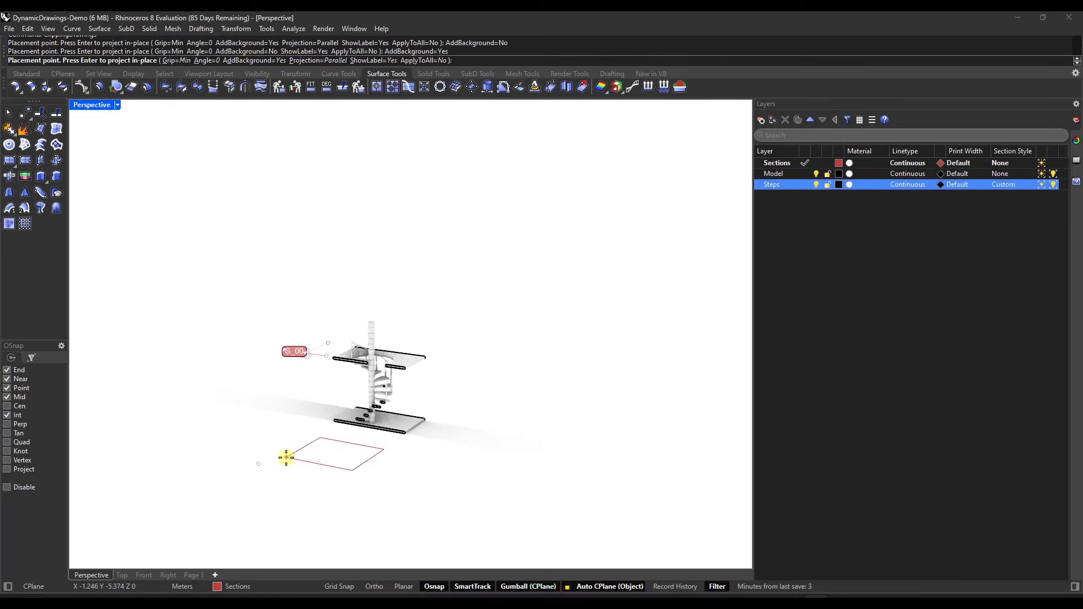
left_click(286, 457)
mouse_move(290, 449)
right_mouse_down()
mouse_move(326, 531)
mouse_move(334, 448)
right_mouse_up()
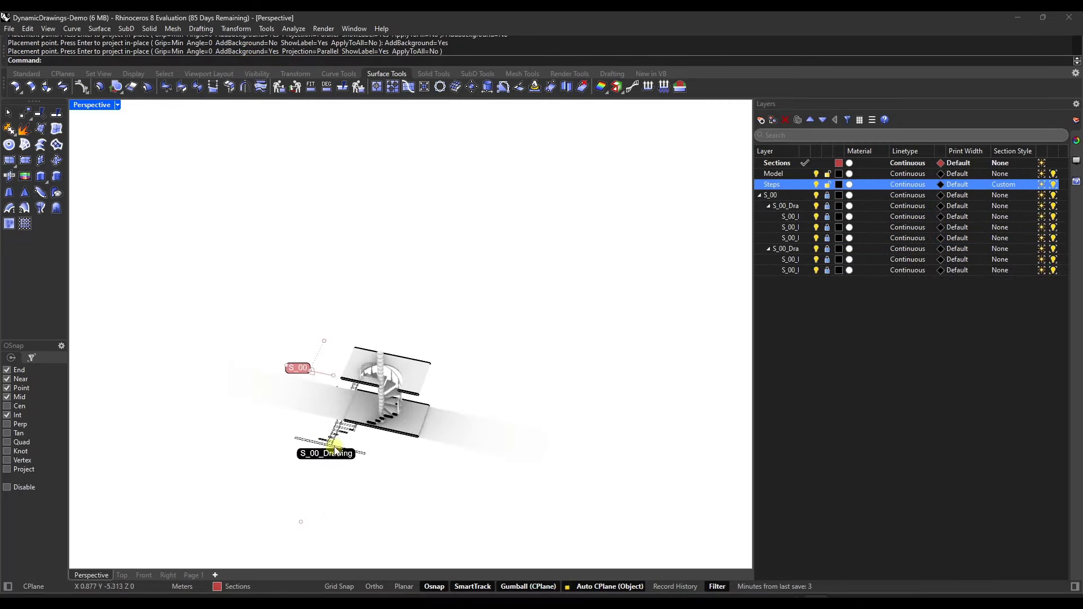
scroll(334, 448, "up", 10)
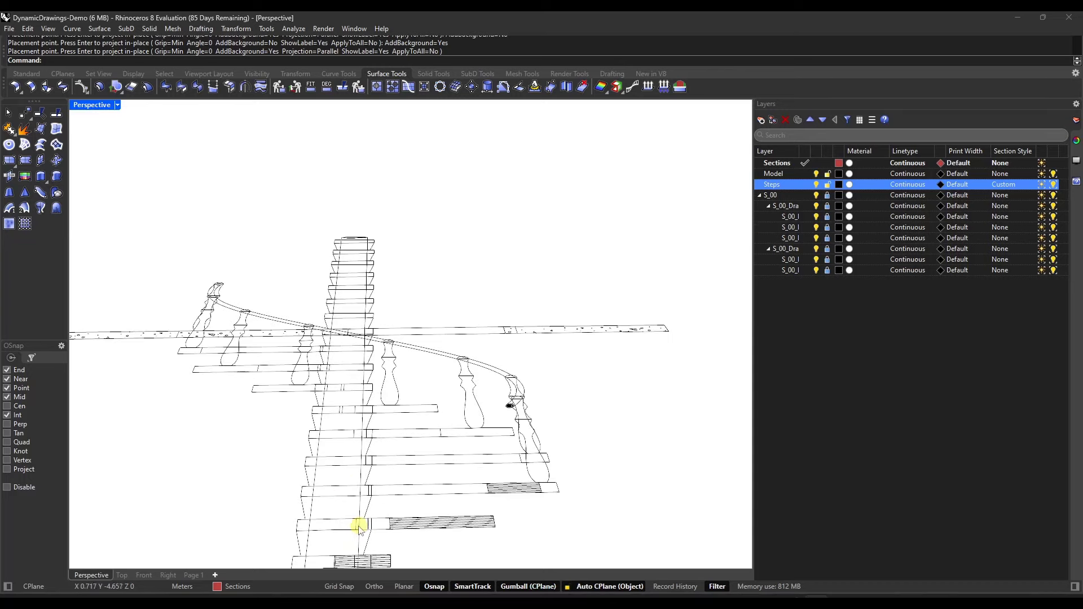
scroll(363, 524, "down", 8)
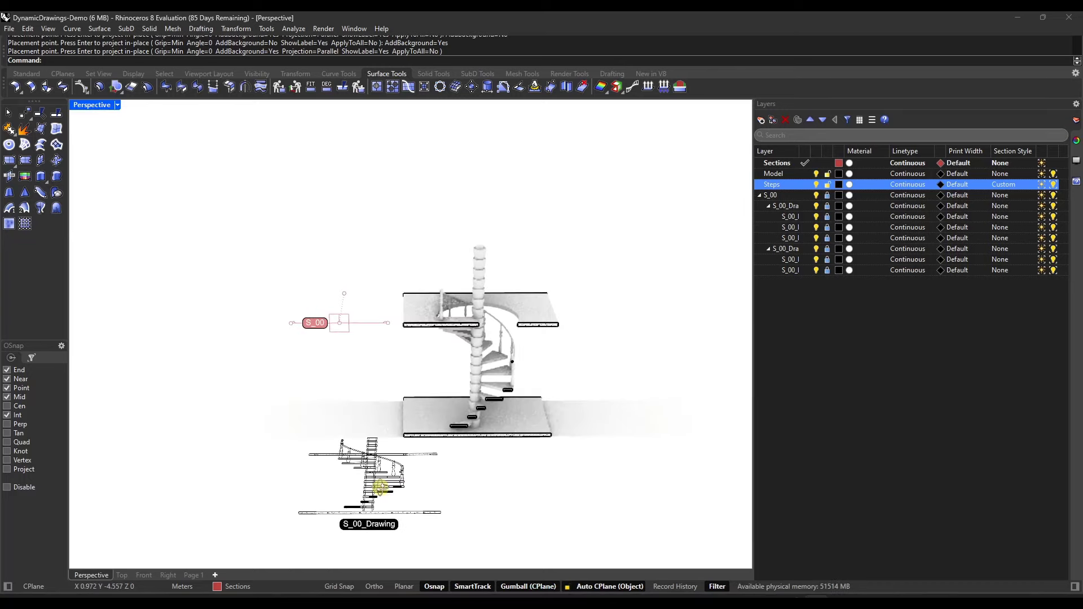
right_click_drag(384, 498, 375, 423)
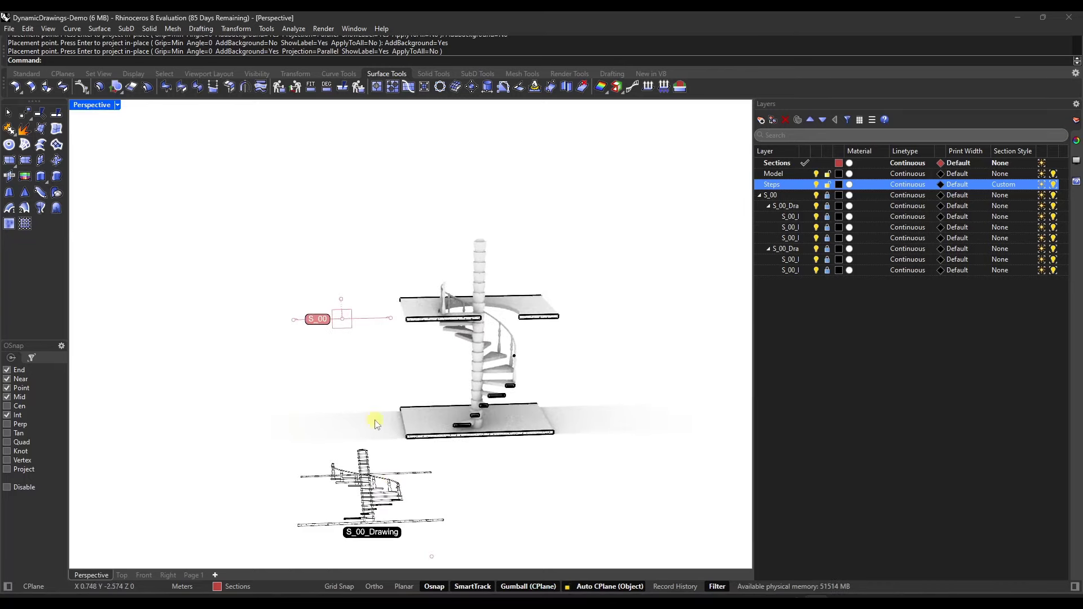
Slide the S_00 clipping plane back through the staircase, then forward until it clears the steps, and inspect the updated section drawing.
left_click(341, 309)
right_click_drag(333, 319, 399, 319)
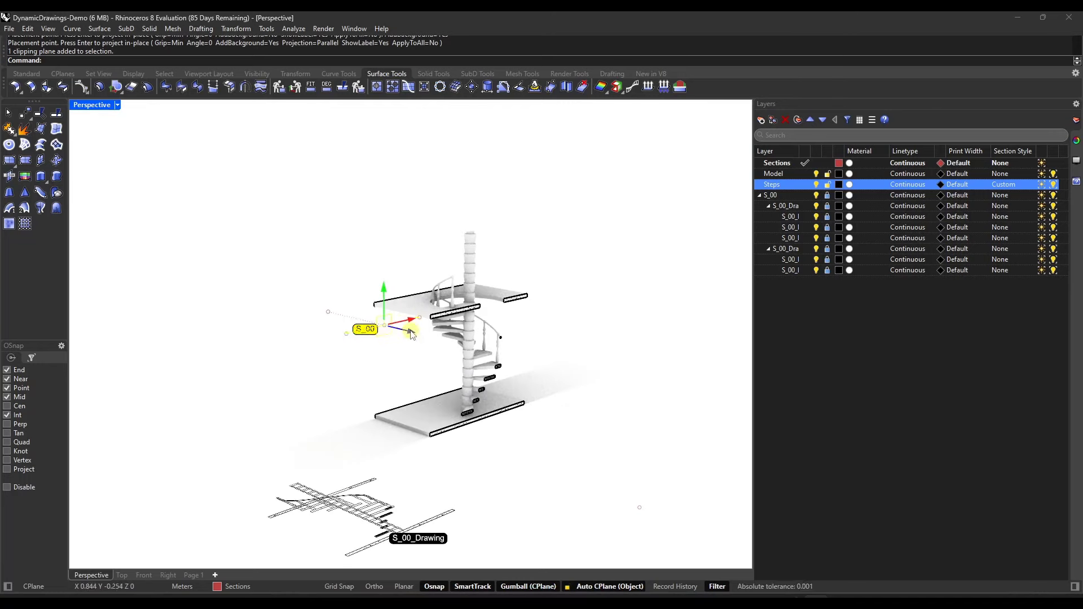
left_click_drag(411, 334, 362, 551)
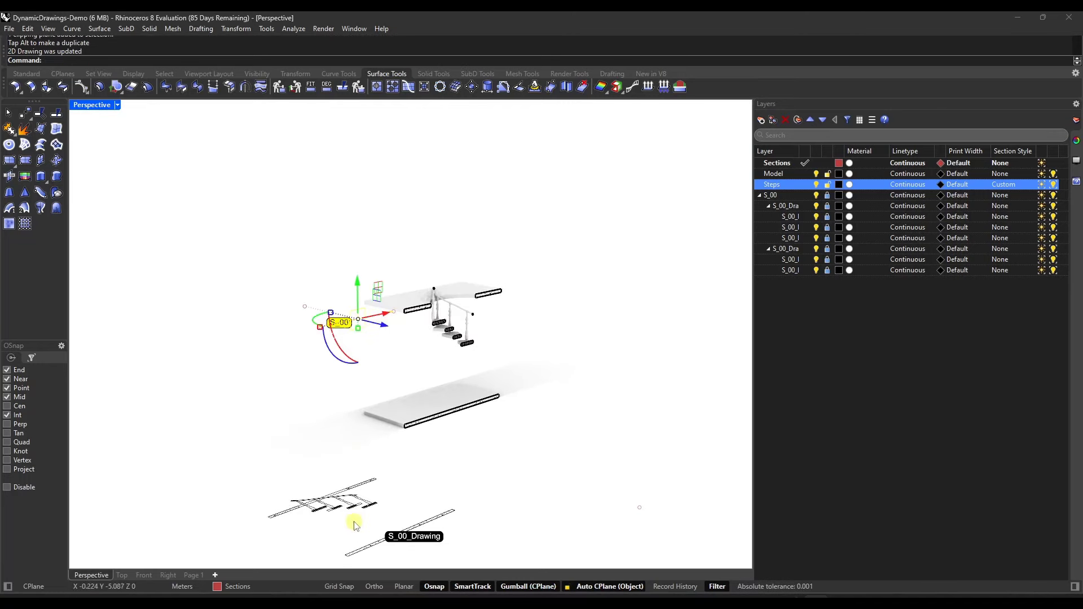
left_click_drag(384, 329, 465, 344)
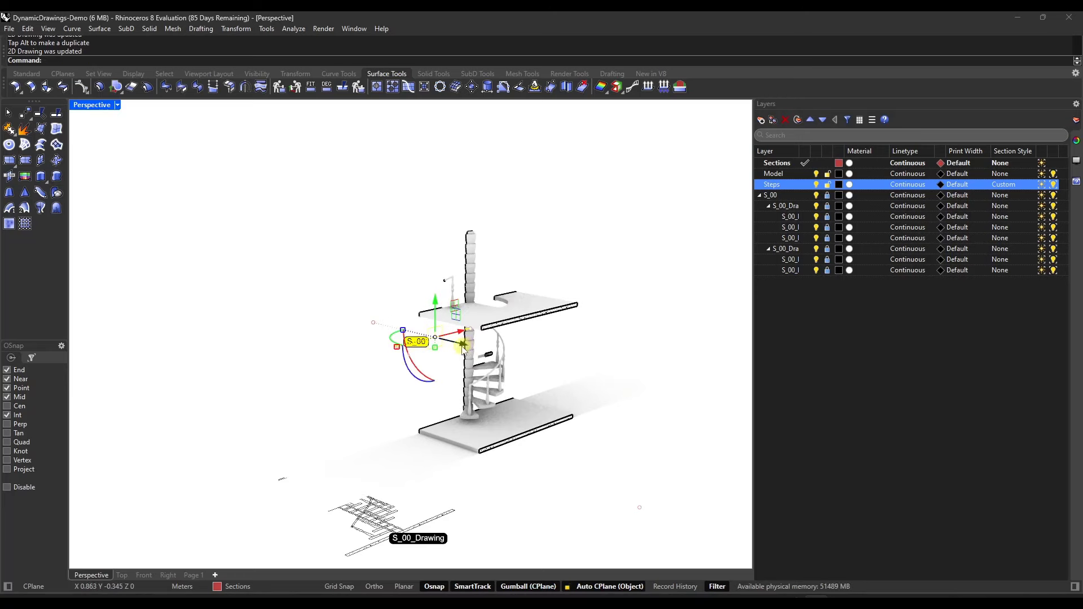
left_click_drag(465, 344, 453, 341)
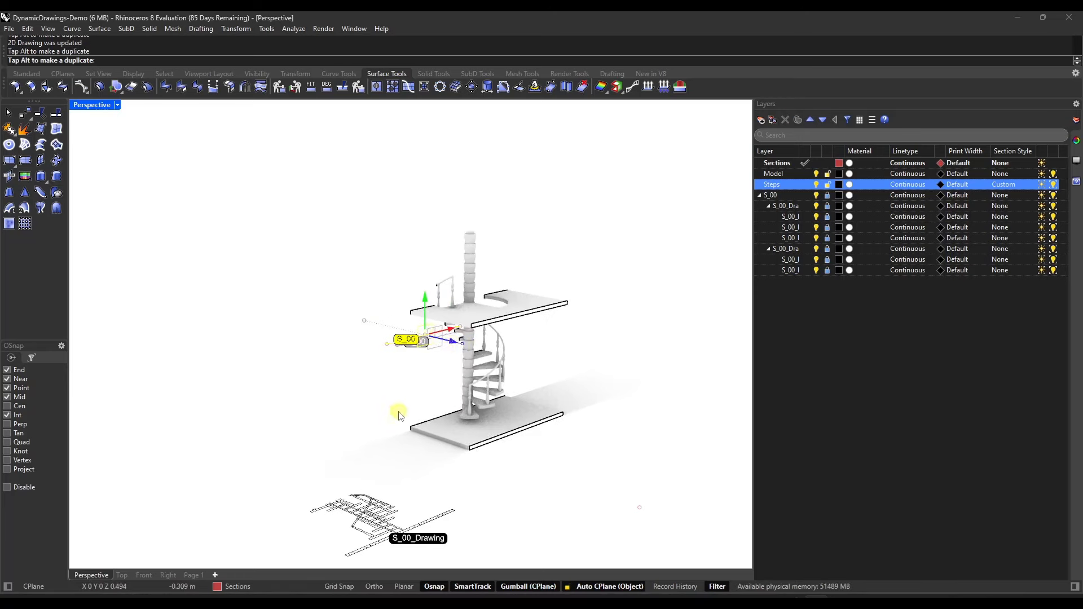
right_click_drag(395, 411, 338, 380)
scroll(346, 484, "up", 5)
right_click_drag(346, 484, 329, 517)
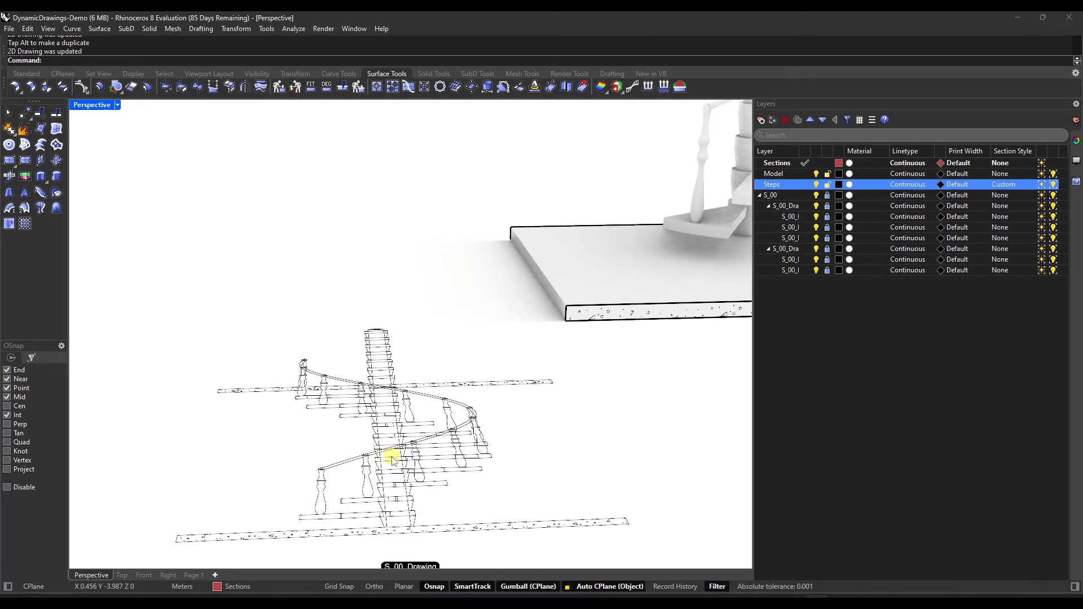
scroll(392, 460, "down", 5)
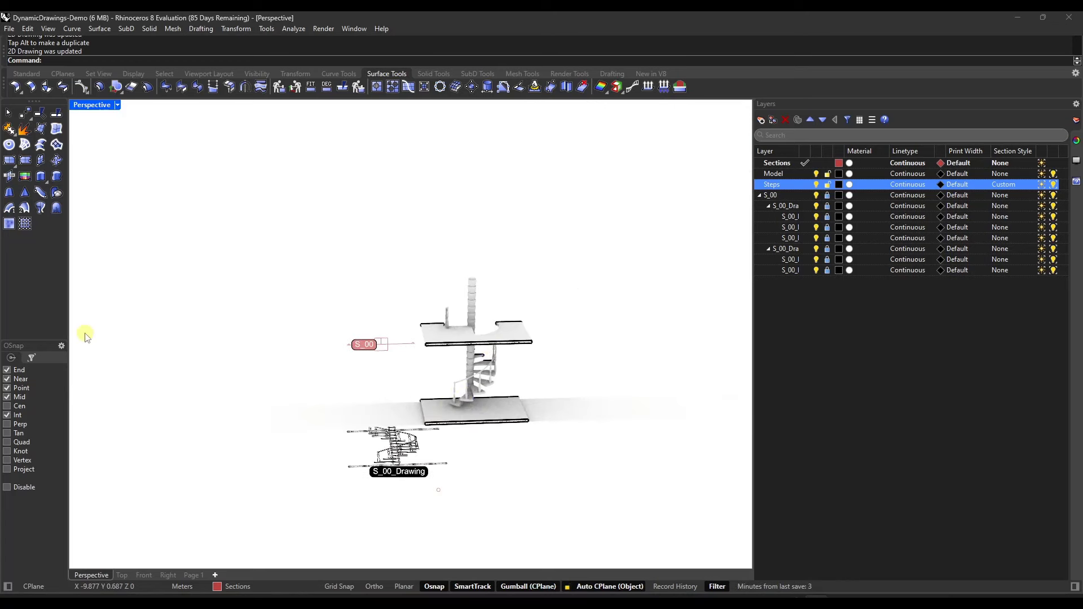
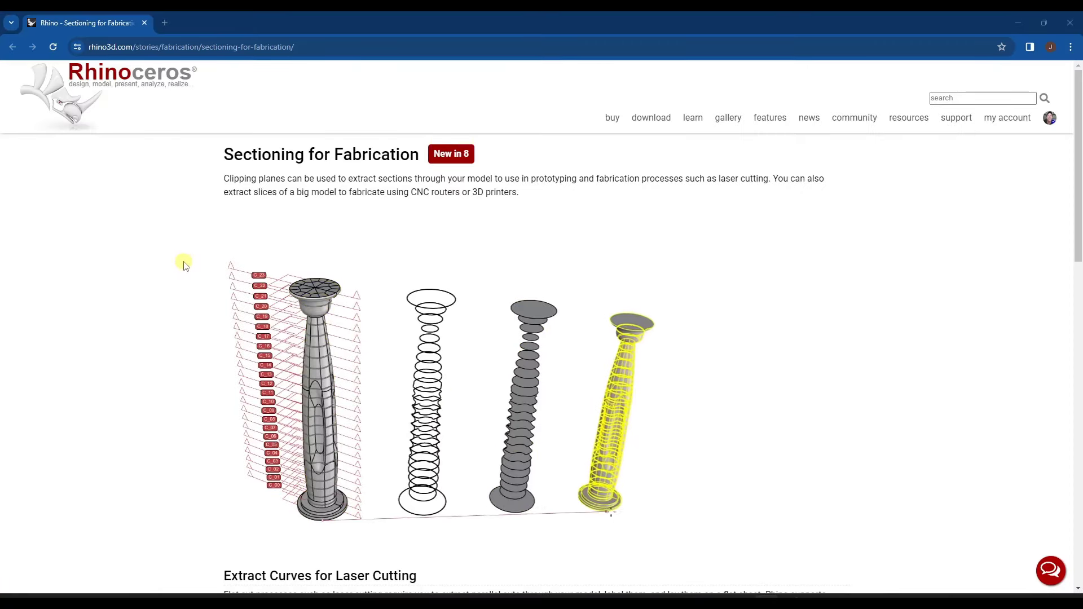
Read the Sectioning for Fabrication page, examining the column's clipping sections and the labelled curves extracted for laser cutting.
scroll(189, 260, "down", 1)
scroll(189, 260, "up", 1)
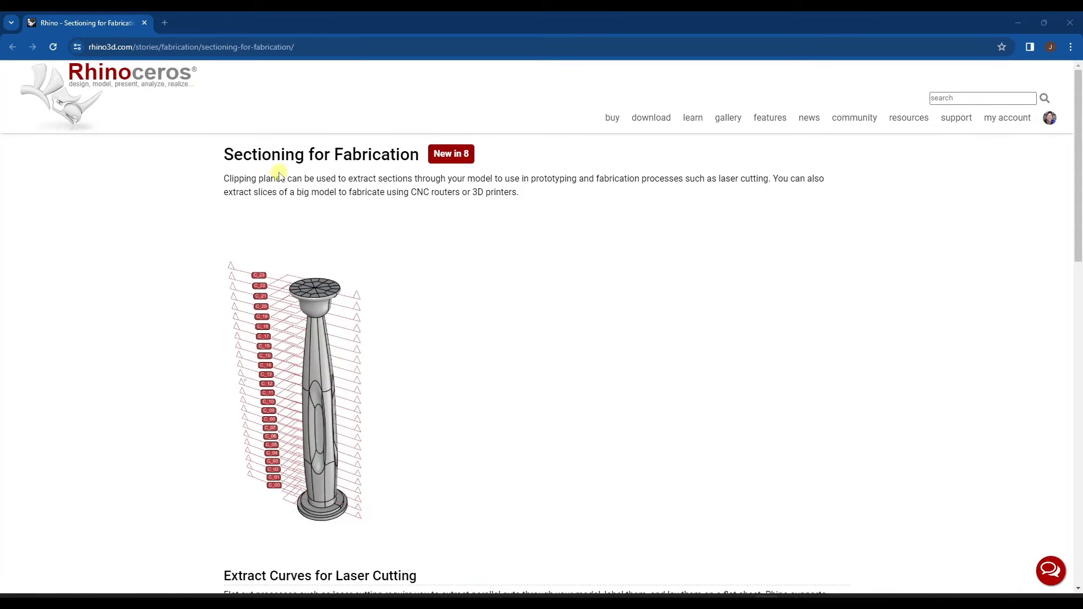
mouse_move(343, 235)
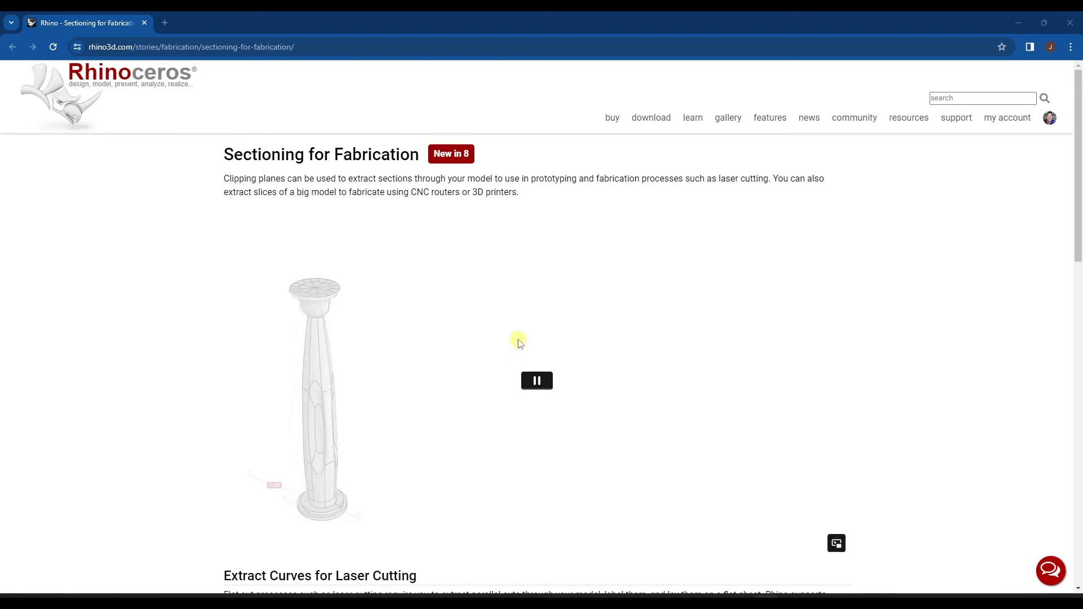
scroll(361, 253, "down", 8)
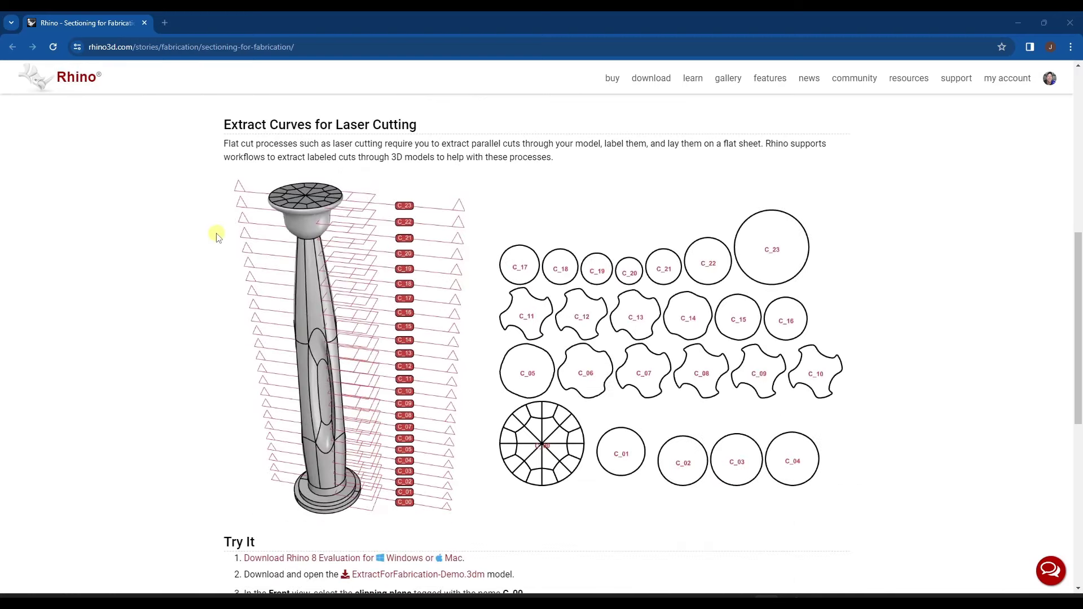
scroll(216, 236, "down", 8)
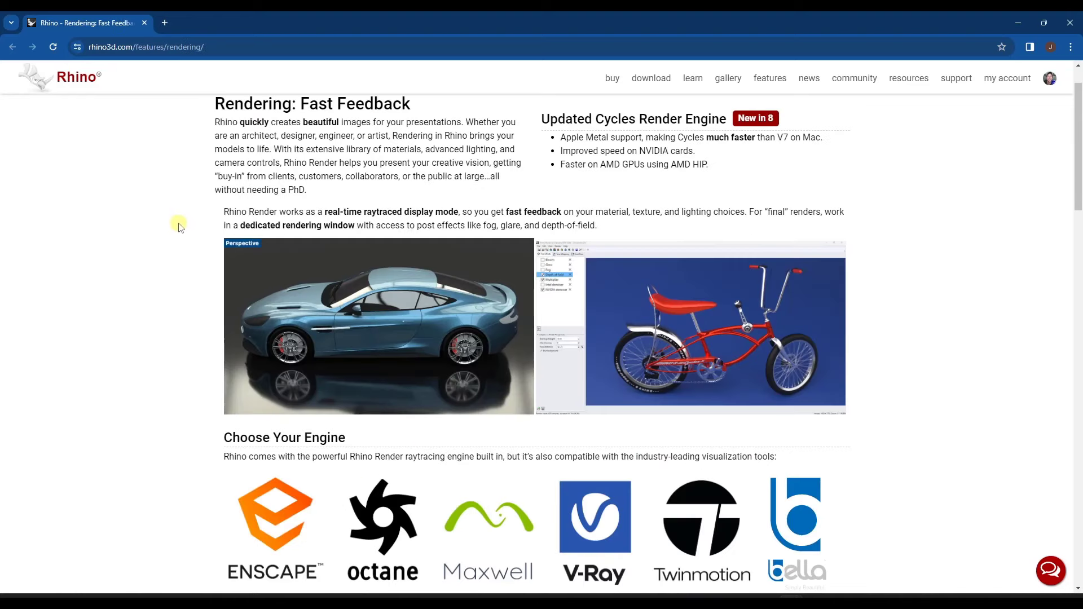
Review the updated Cycles engine on the Rendering page and the Enhanced UV Workflow and Try It sections on the UV Mapping page.
scroll(179, 225, "up", 1)
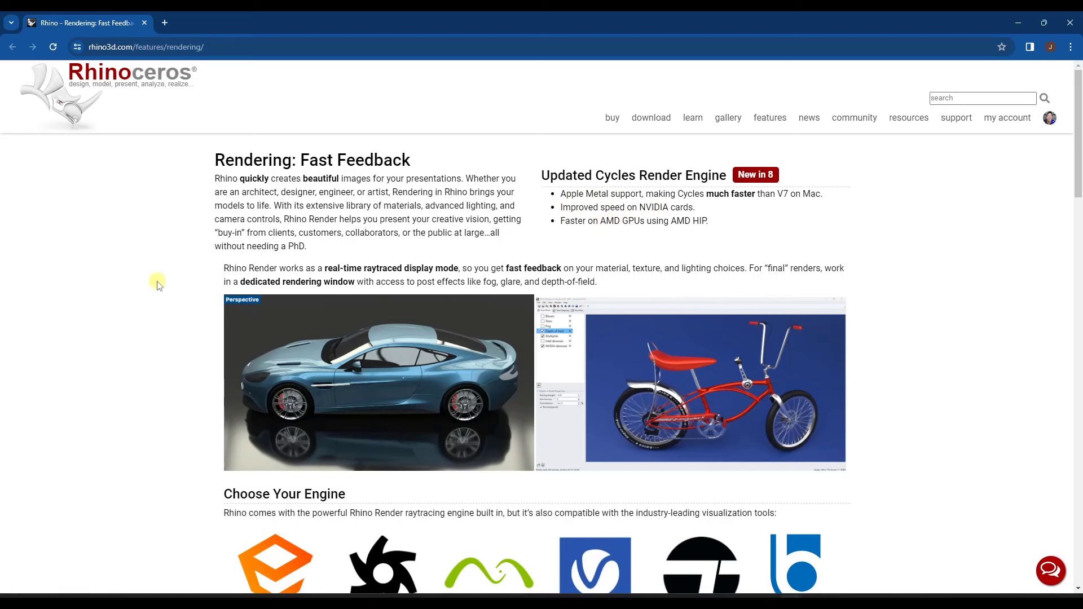
scroll(157, 285, "down", 9)
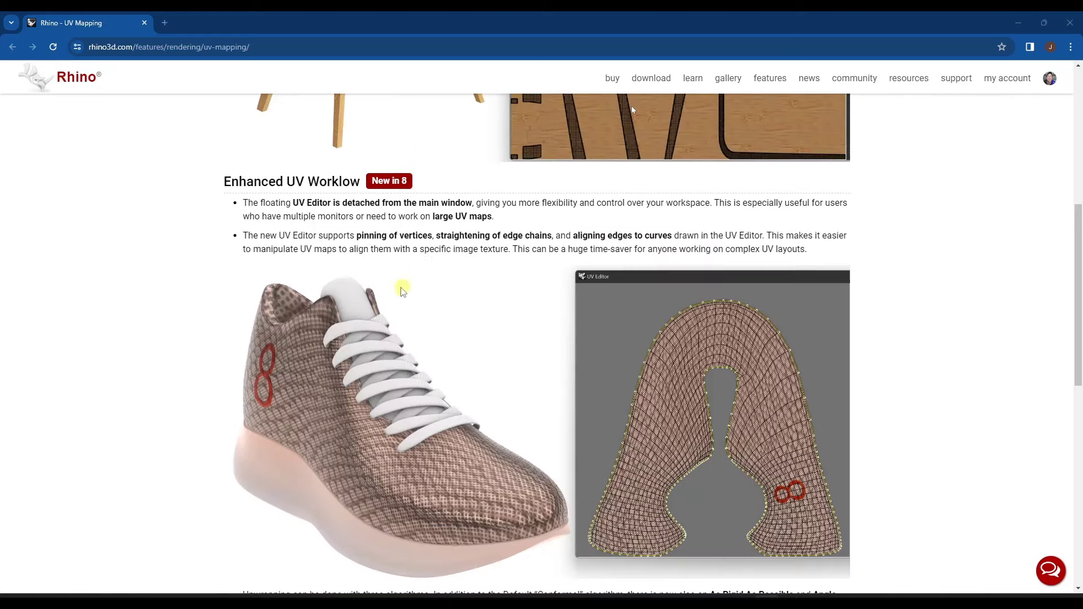
scroll(402, 293, "up", 7)
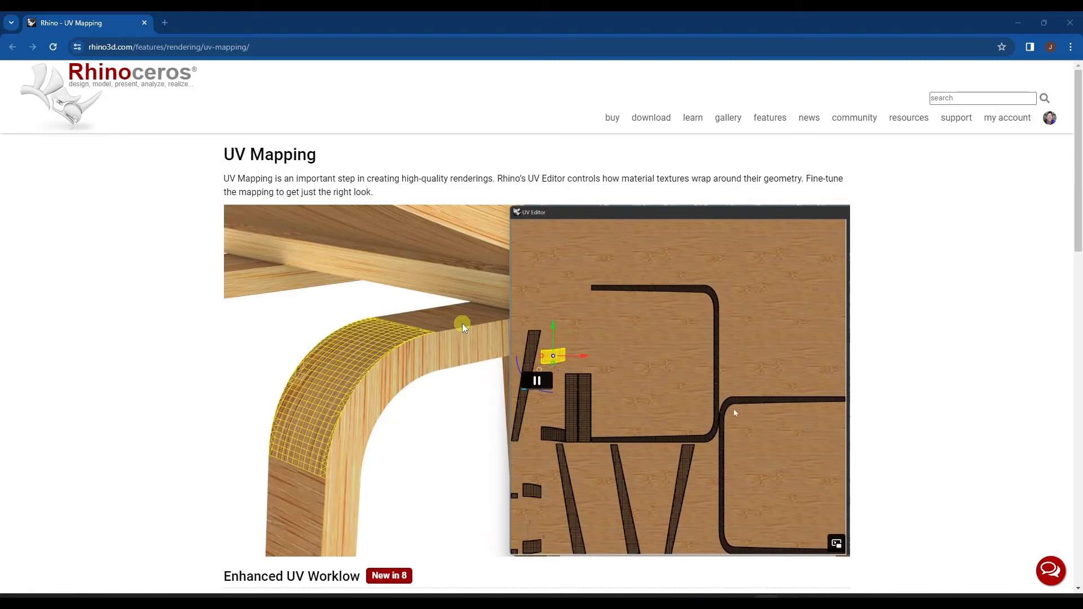
scroll(454, 319, "down", 6)
scroll(447, 315, "down", 2)
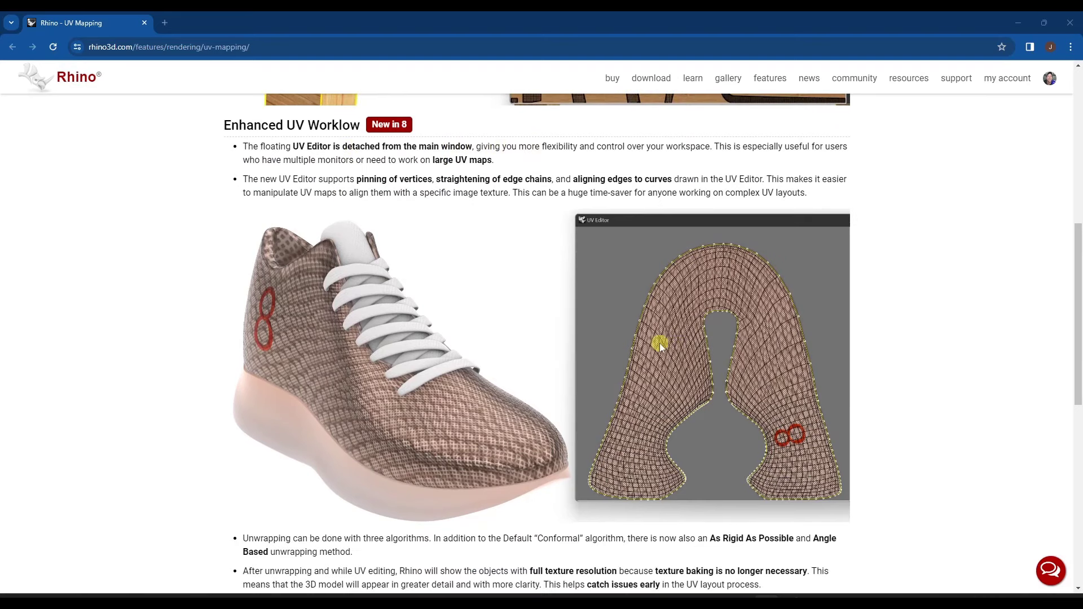
scroll(468, 169, "down", 2)
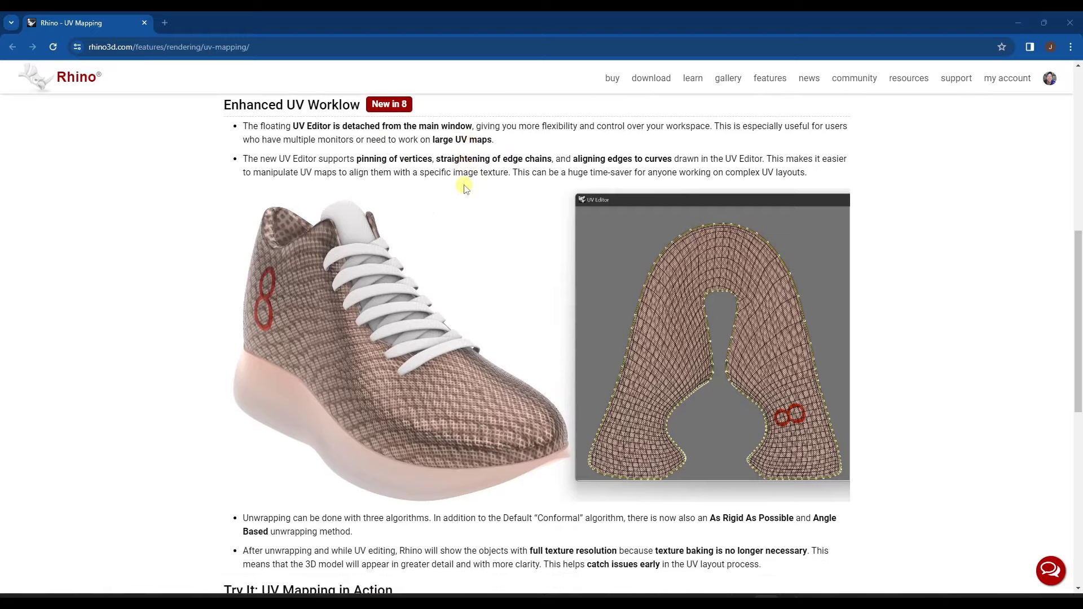
scroll(372, 163, "up", 1)
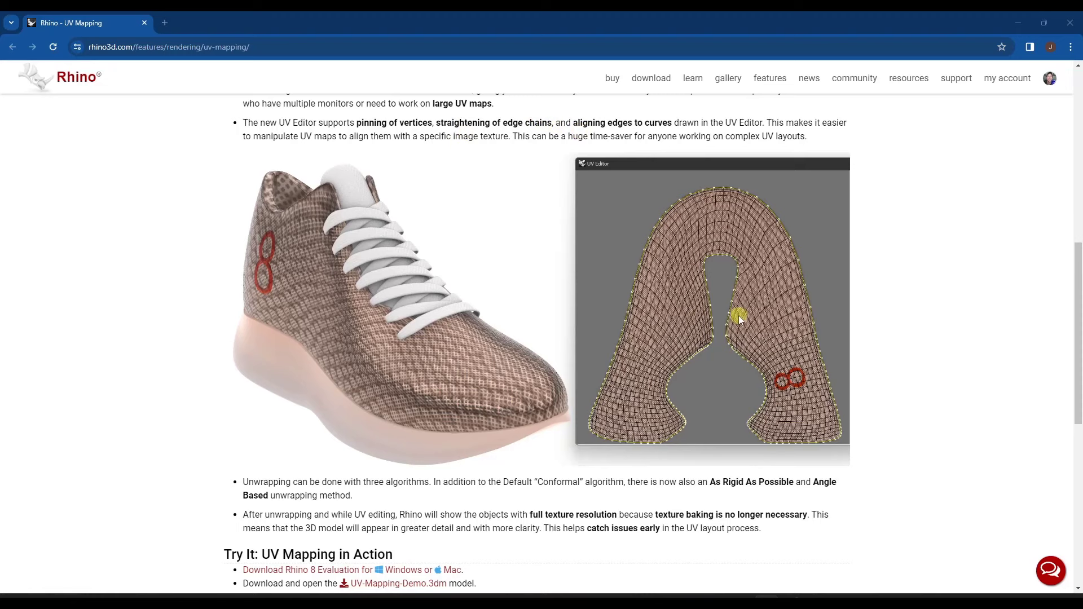
scroll(744, 315, "down", 2)
scroll(730, 254, "down", 2)
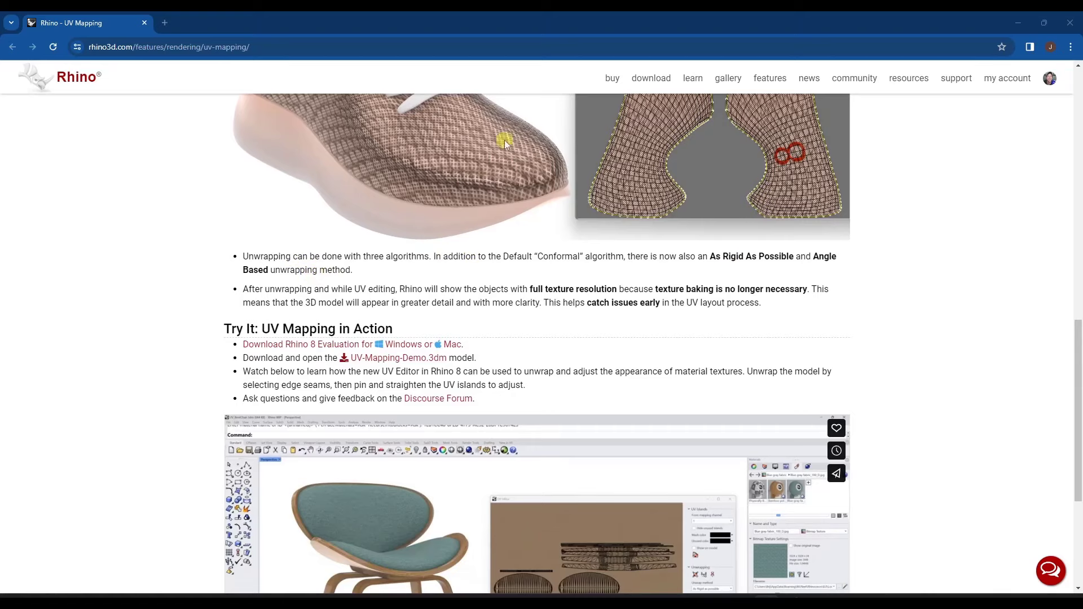
Switch to Rhino, move the UV Editor clear of the chair view, and set the unwrap method to As Rigid as possible.
key("super+Down")
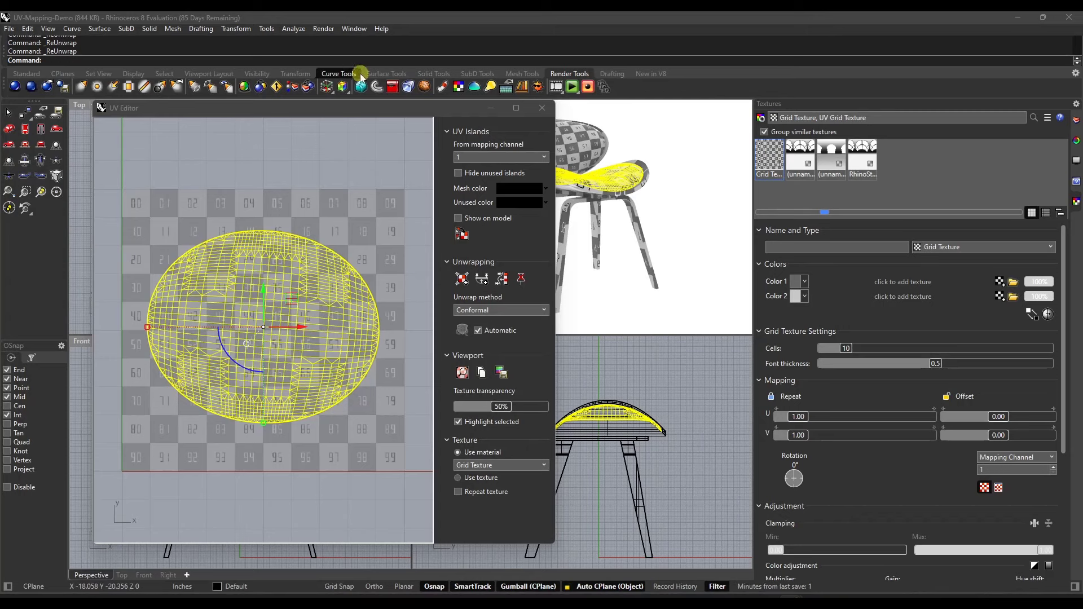
left_click_drag(329, 107, 266, 67)
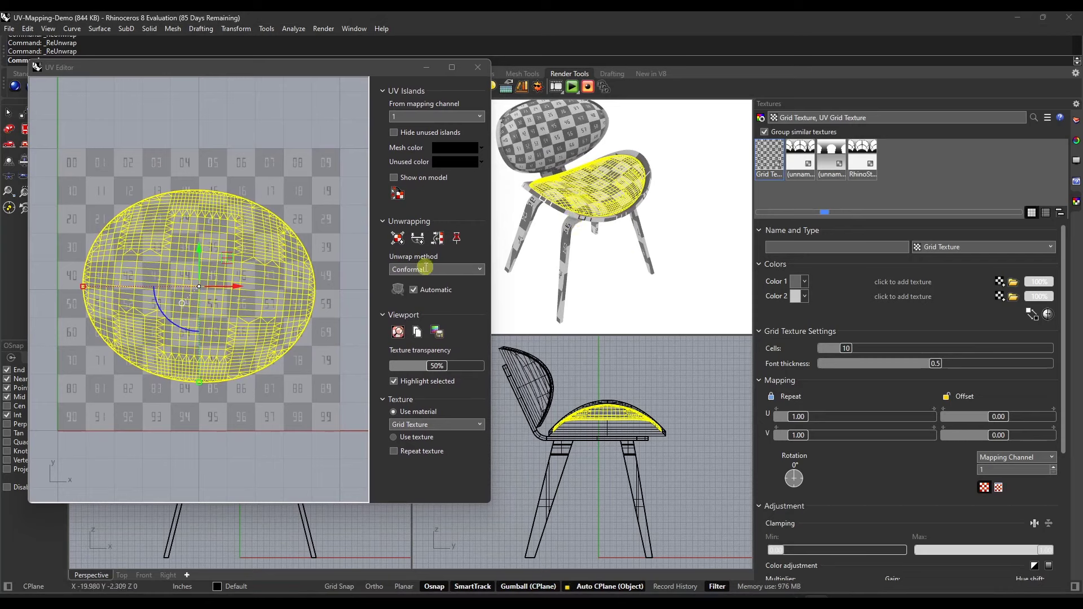
left_click(478, 269)
left_click(445, 294)
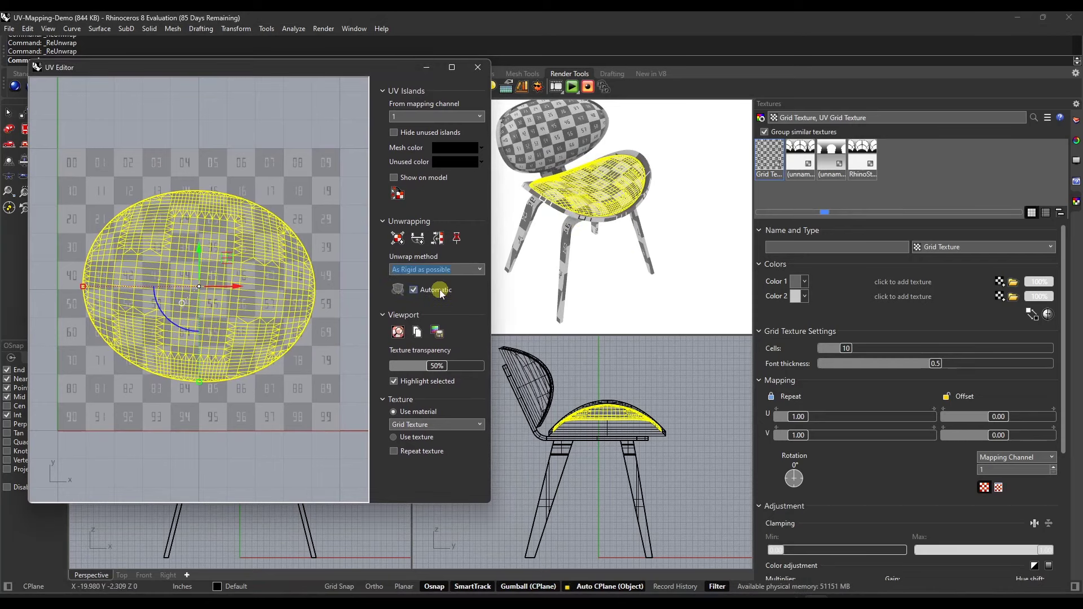
Move the chair seat's UV island up and sideways across the grid texture, then back down.
left_click_drag(199, 252, 198, 219)
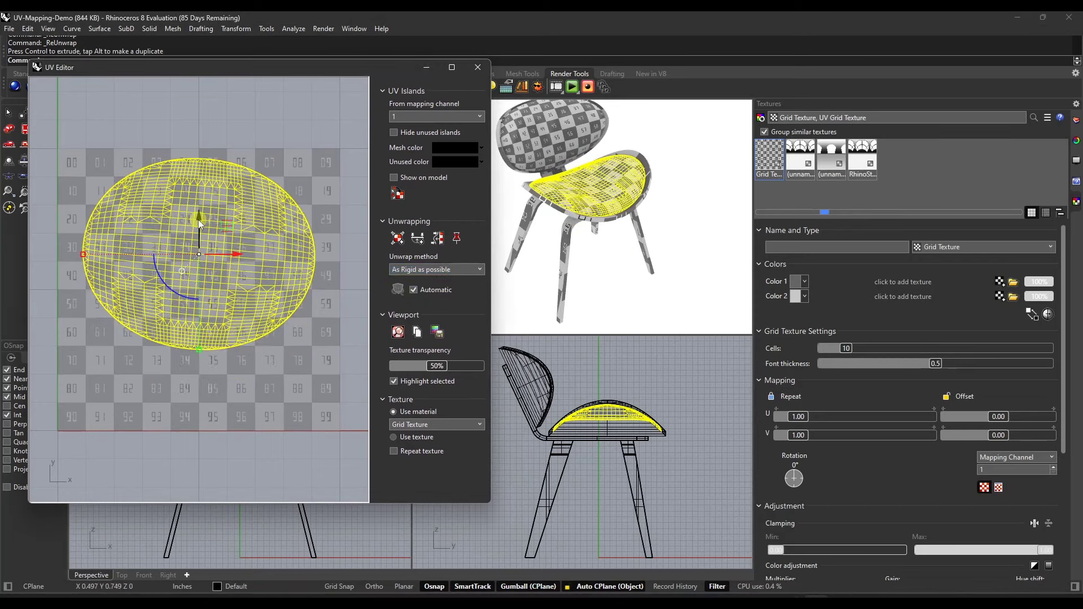
left_click_drag(217, 258, 237, 257)
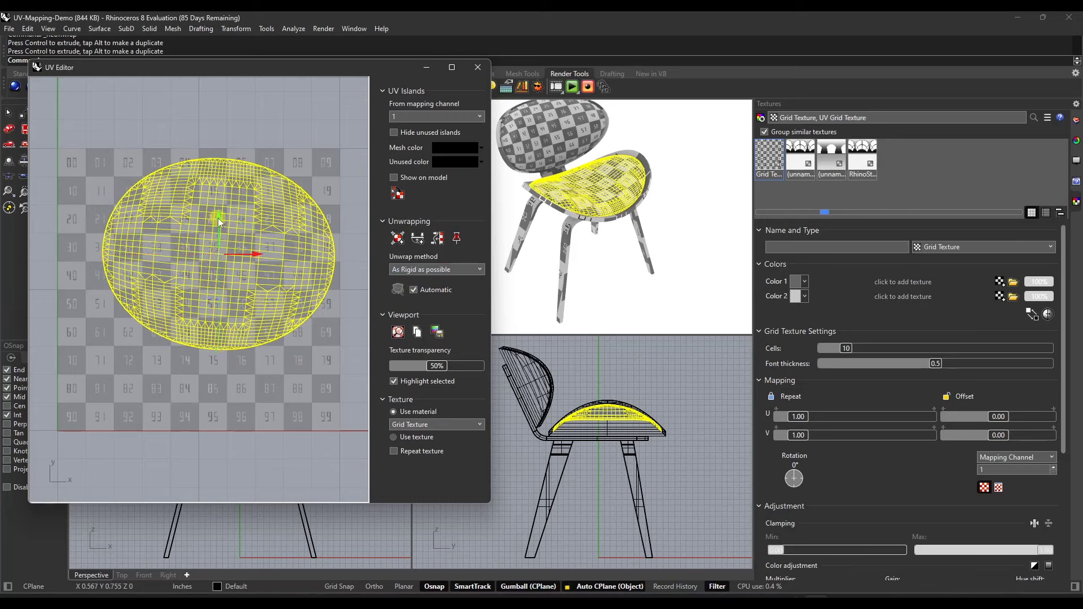
left_click_drag(218, 218, 212, 262)
mouse_move(186, 70)
left_mouse_down()
mouse_move(387, 70)
mouse_move(165, 72)
mouse_move(191, 50)
mouse_move(179, 45)
mouse_move(178, 56)
left_mouse_up()
left_click(476, 255)
left_click(477, 259)
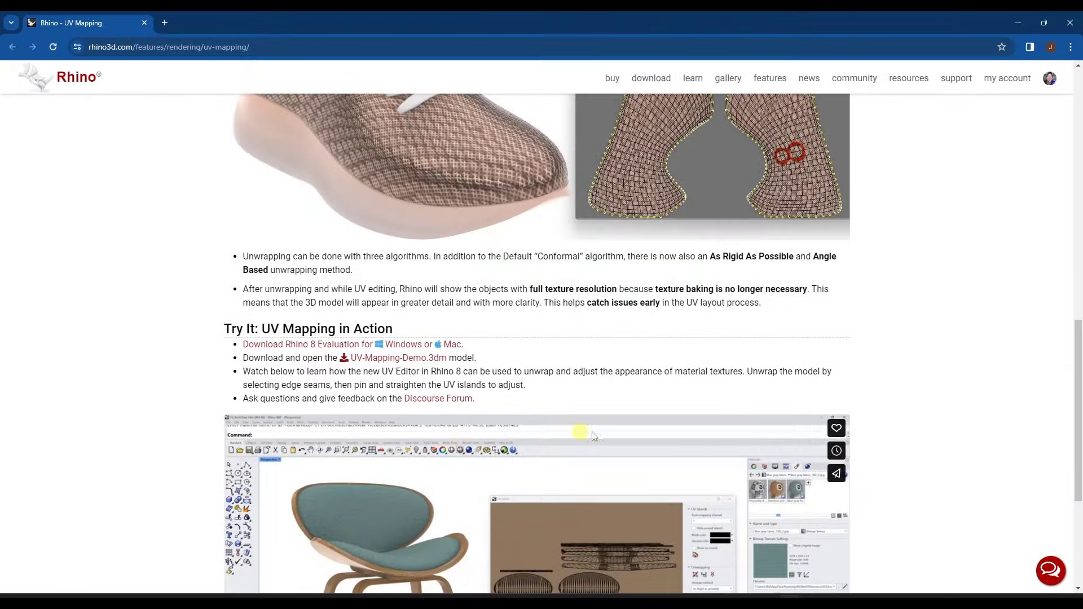
Review the Procedural Textures page in the browser, comparing the Rhino 7 and Rhino 8 dots textures and the Make Changes in Realtime section.
scroll(515, 431, "down", 4)
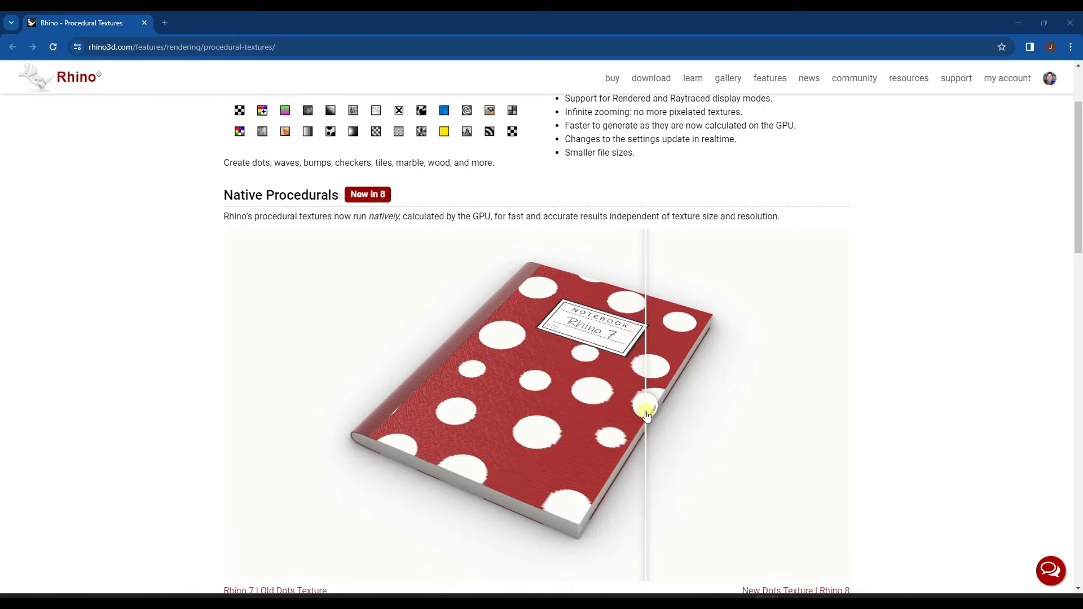
left_click_drag(646, 406, 442, 310)
scroll(443, 310, "down", 7)
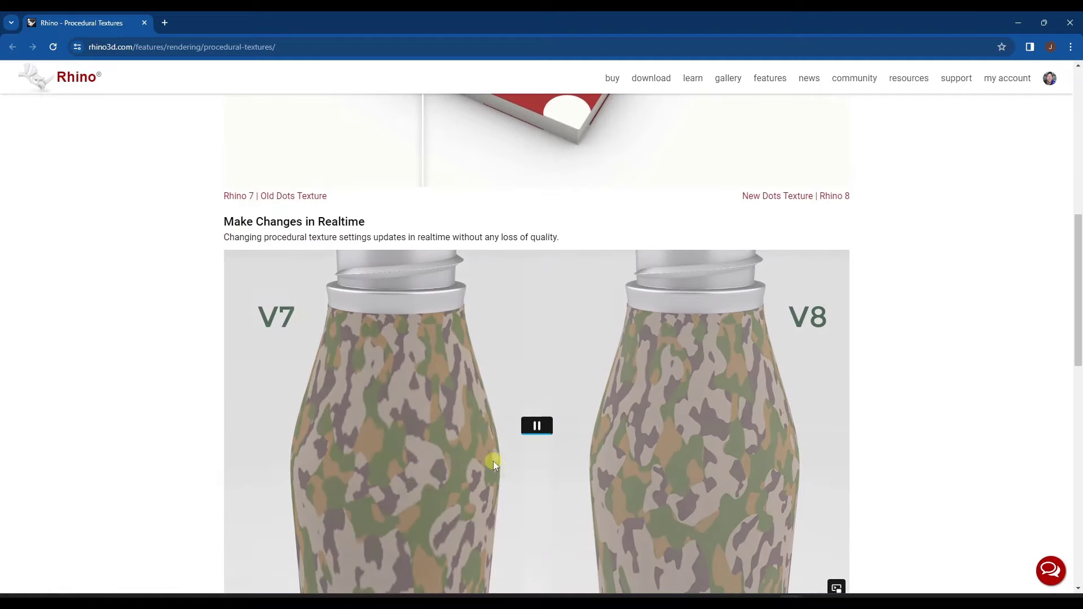
scroll(432, 403, "down", 2)
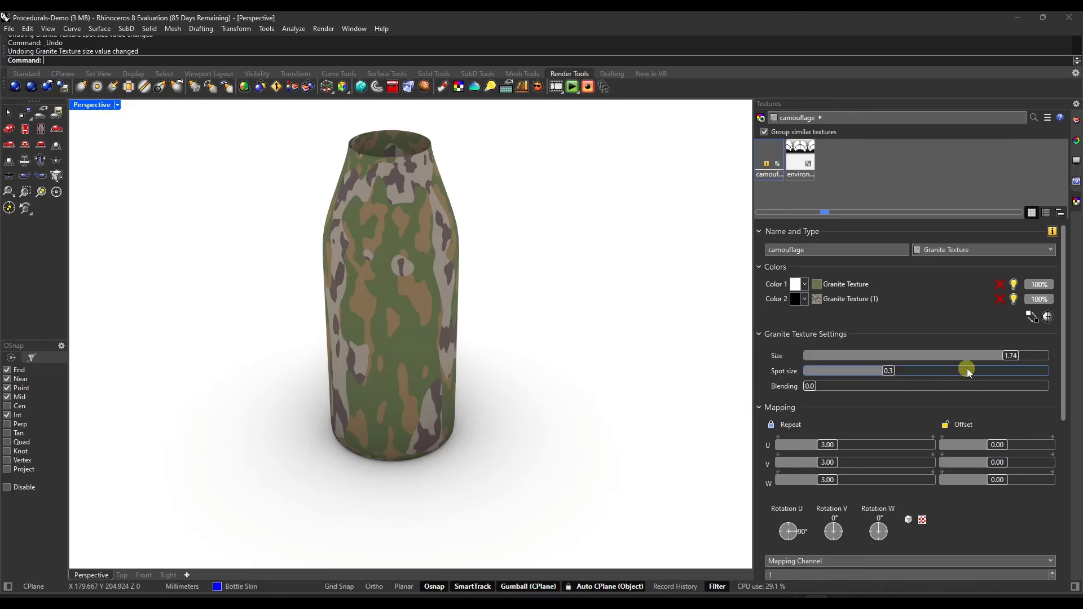
Adjust the bottle's camouflage Granite texture to size 0.86, spot size 0.5, blending 0.2 and a mapping repeat of 2.960.
left_click_drag(1011, 357, 922, 372)
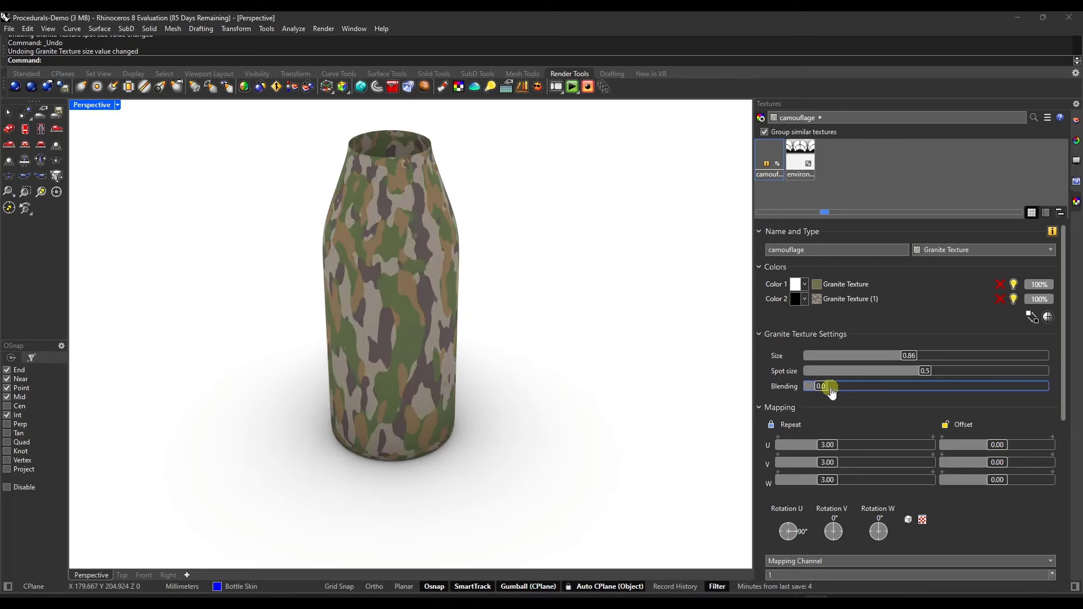
mouse_move(832, 393)
left_mouse_down()
mouse_move(870, 389)
mouse_move(853, 393)
left_mouse_up()
mouse_move(833, 448)
left_mouse_down()
mouse_move(846, 448)
mouse_move(828, 451)
left_mouse_up()
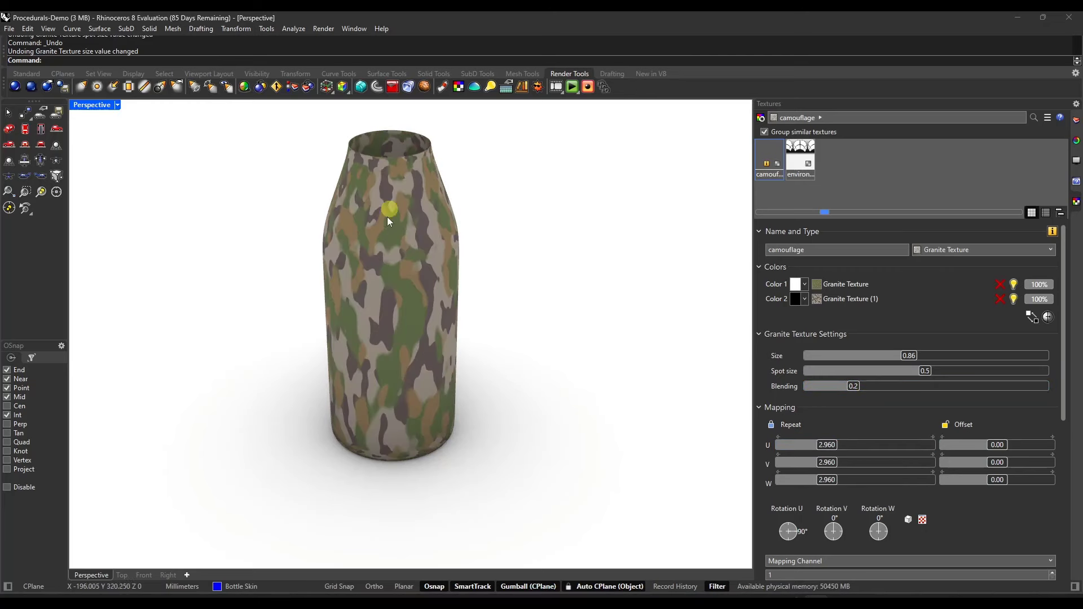
Change the bottle's camouflage texture to Marble Texture and reduce its size and vein width.
left_click(952, 252)
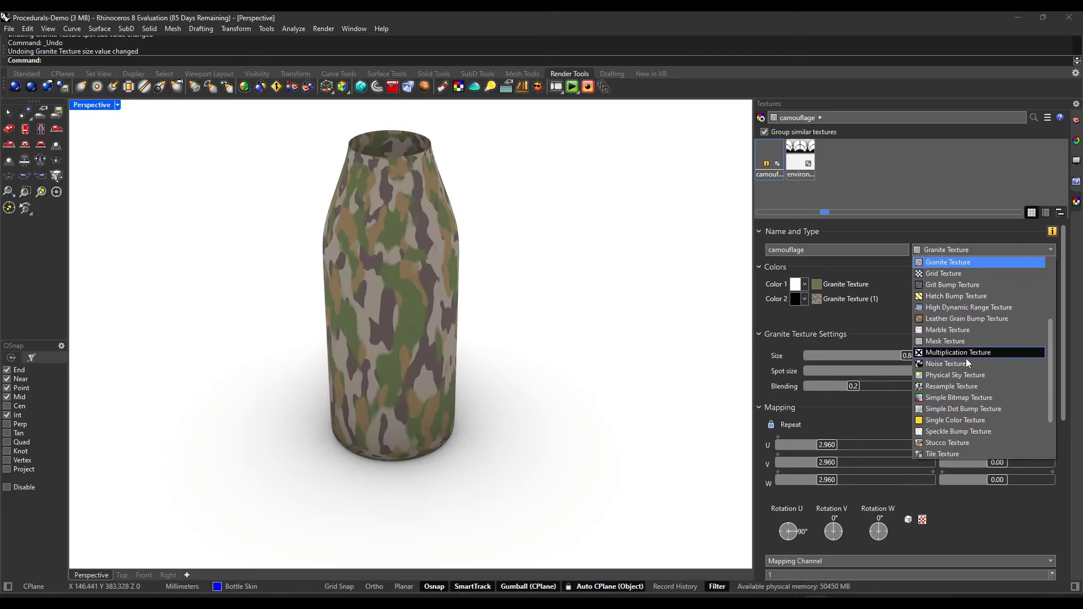
left_click(953, 331)
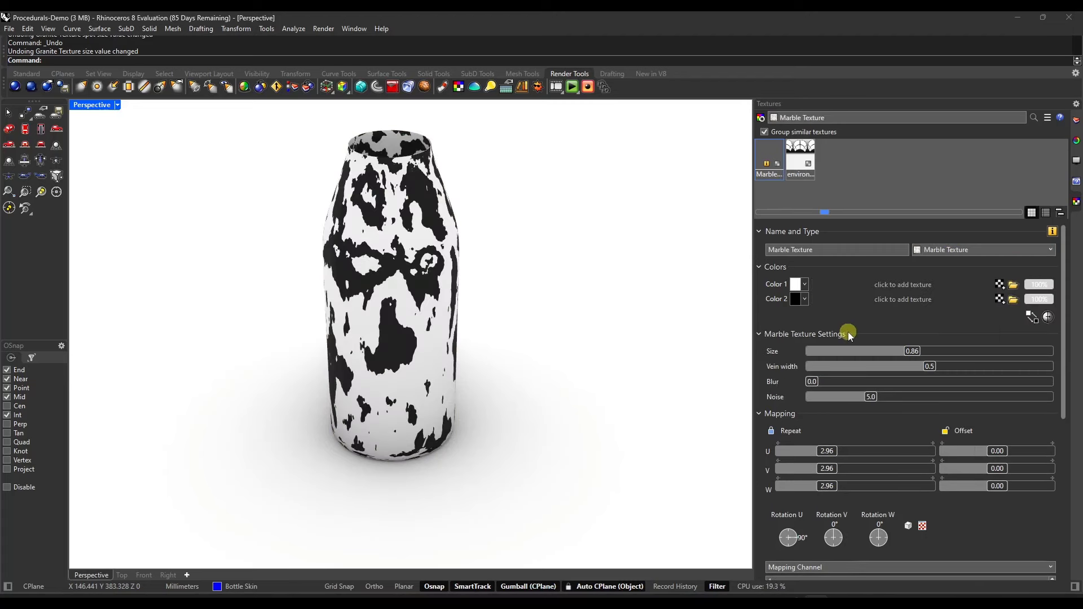
left_click_drag(914, 358, 894, 353)
left_click_drag(929, 367, 889, 358)
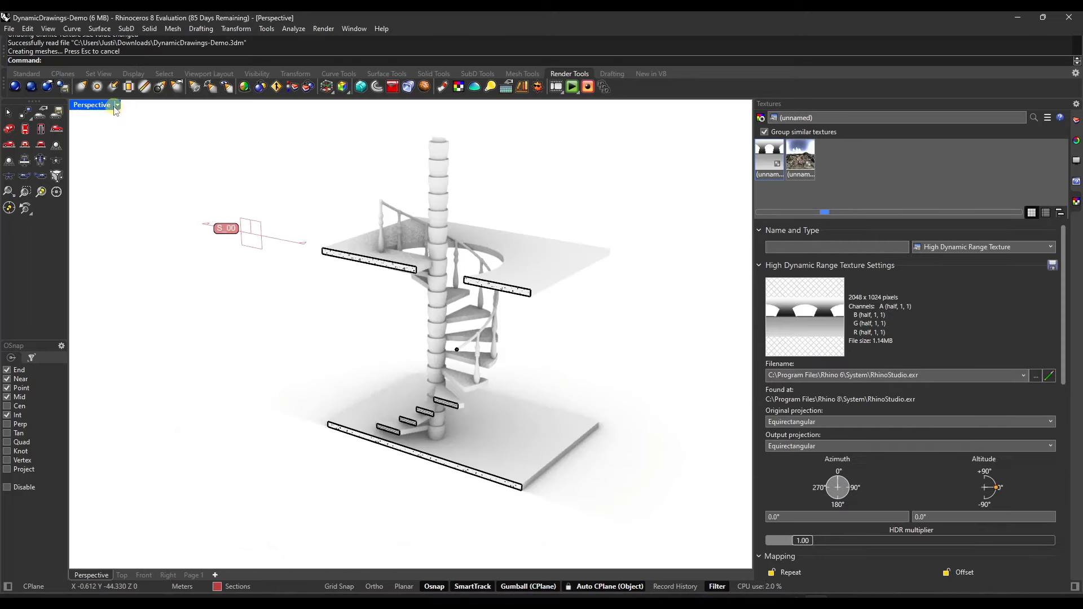
Set the Perspective viewport of the staircase model to the Monochrome display mode and inspect the staircase's shading and section hatches.
left_click(117, 106)
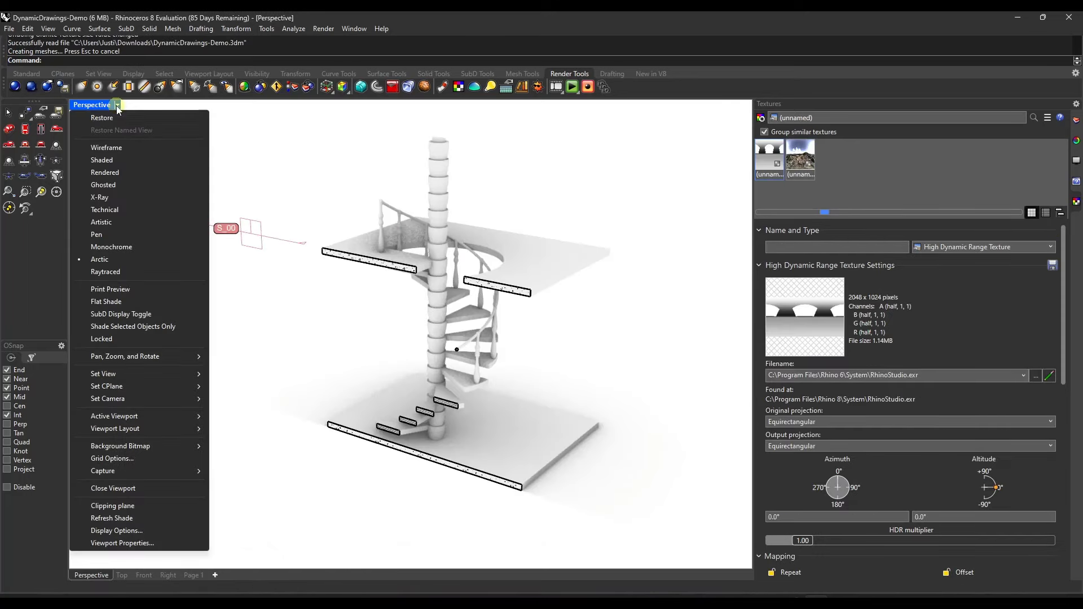
left_click(120, 247)
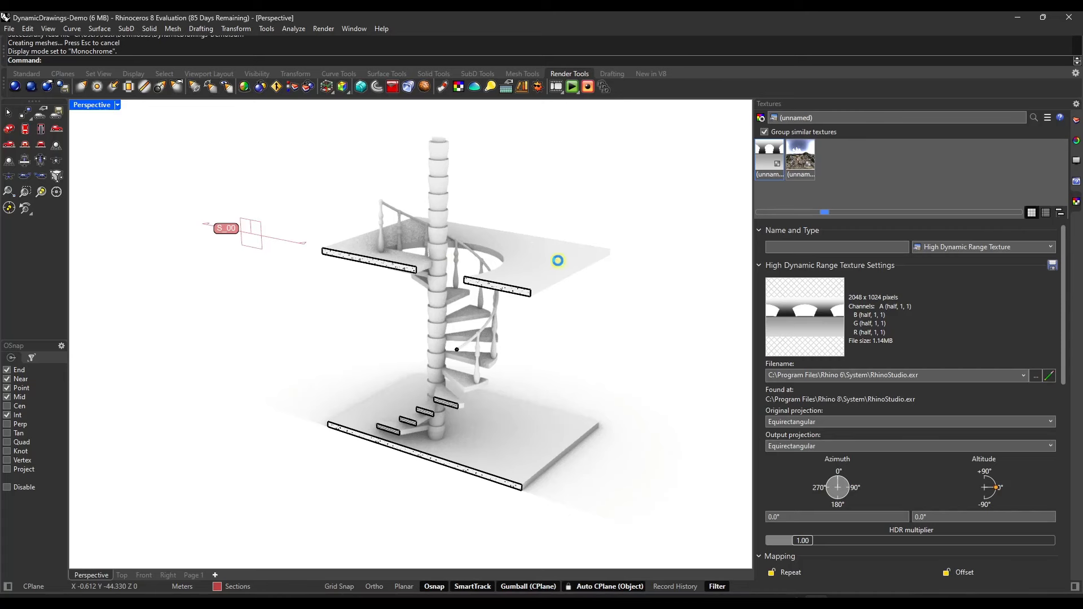
scroll(544, 281, "up", 2)
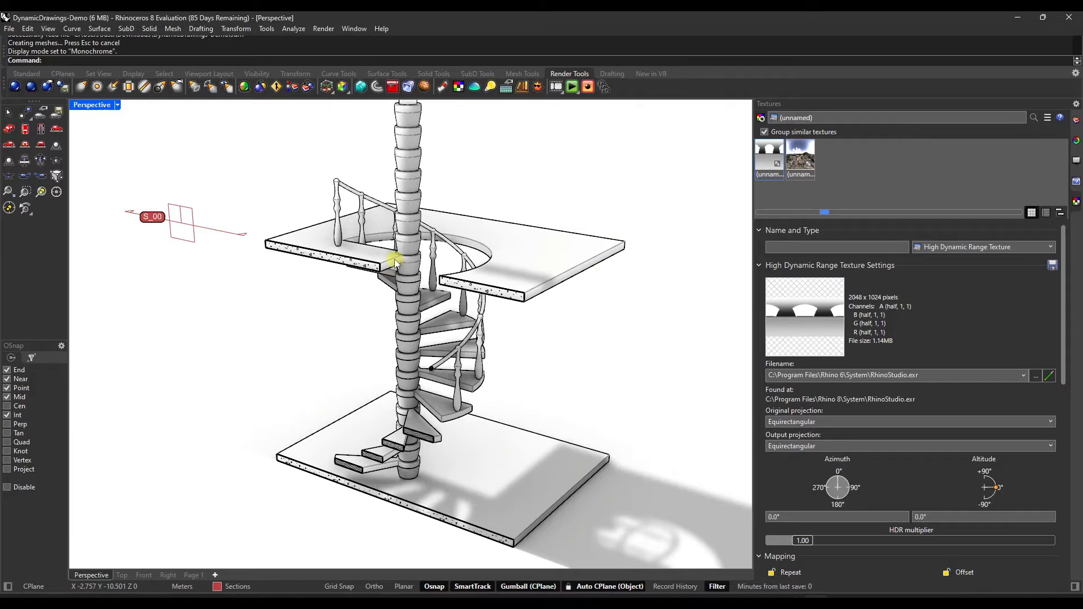
scroll(443, 273, "down", 3)
scroll(427, 405, "up", 6)
scroll(427, 405, "down", 8)
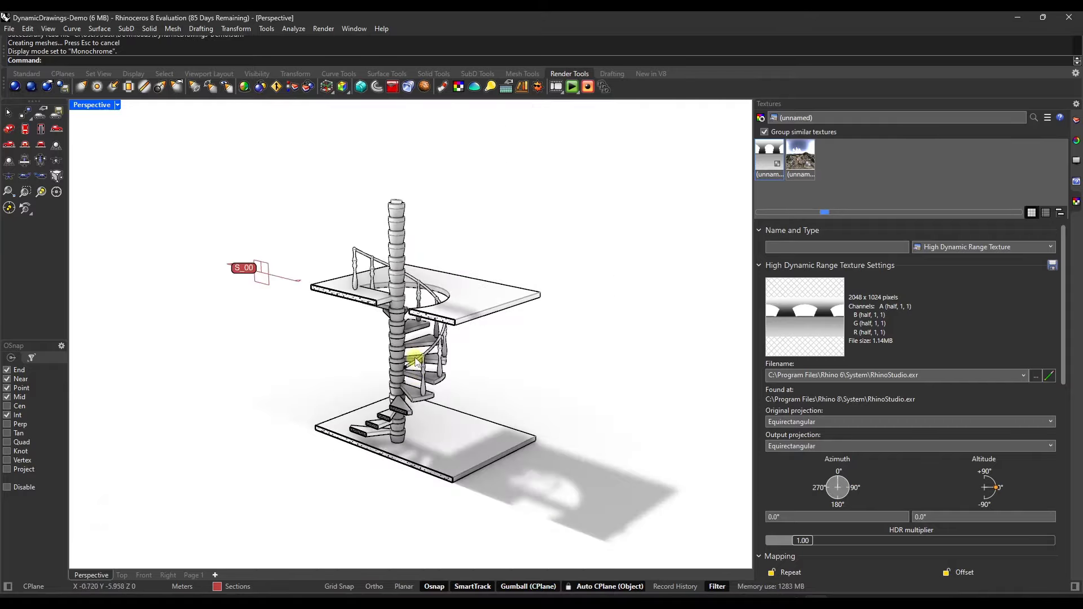
scroll(425, 335, "up", 2)
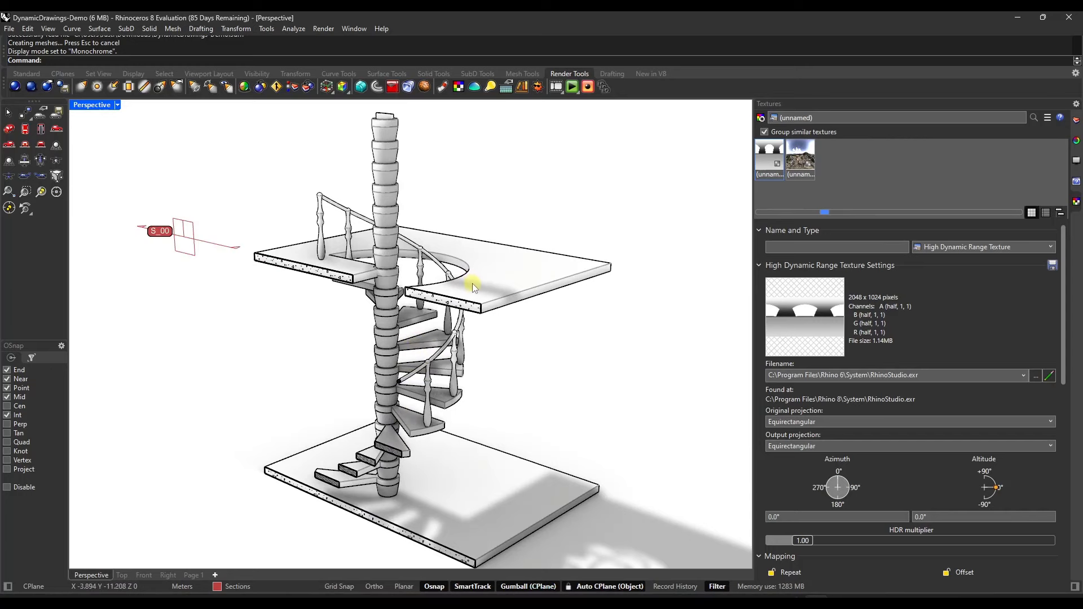
scroll(472, 283, "down", 2)
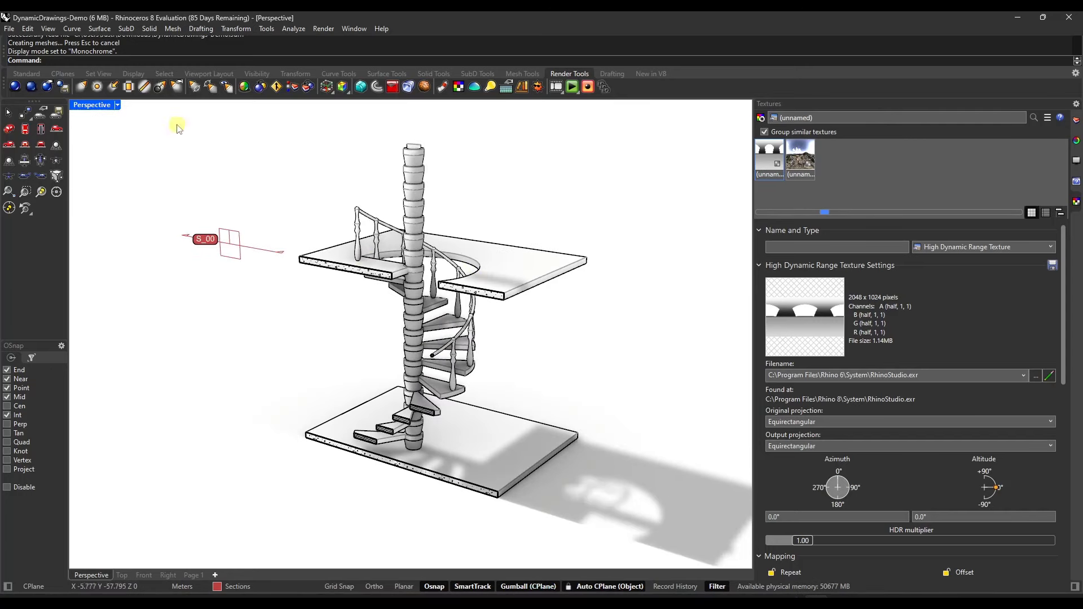
Delete the S_00 clipping plane beside the staircase.
left_click(233, 247)
key("Delete")
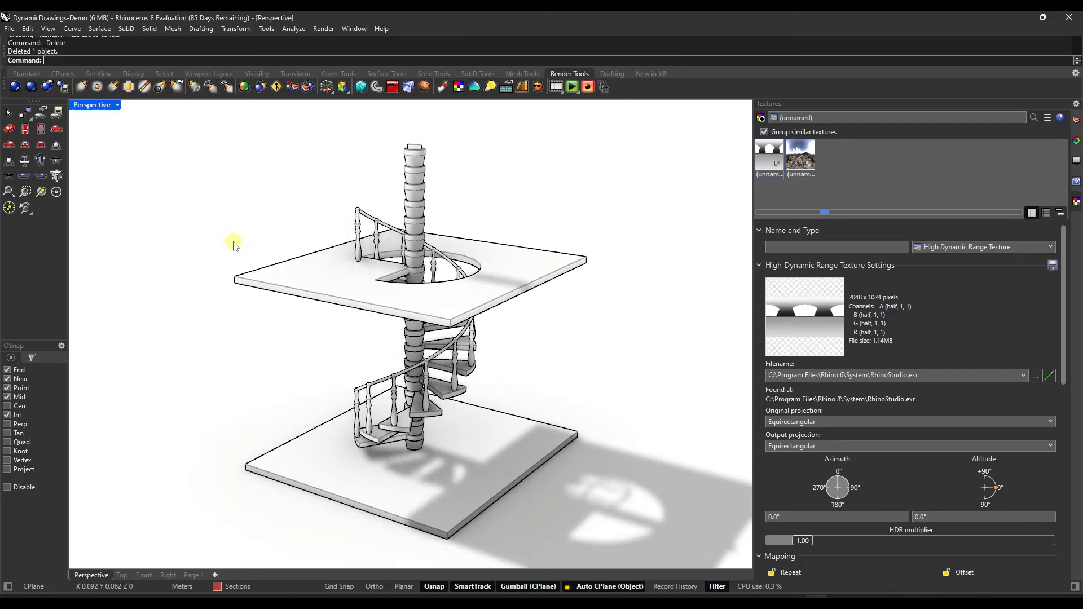
mouse_move(461, 350)
right_mouse_down()
mouse_move(451, 339)
mouse_move(488, 306)
mouse_move(484, 348)
right_mouse_up()
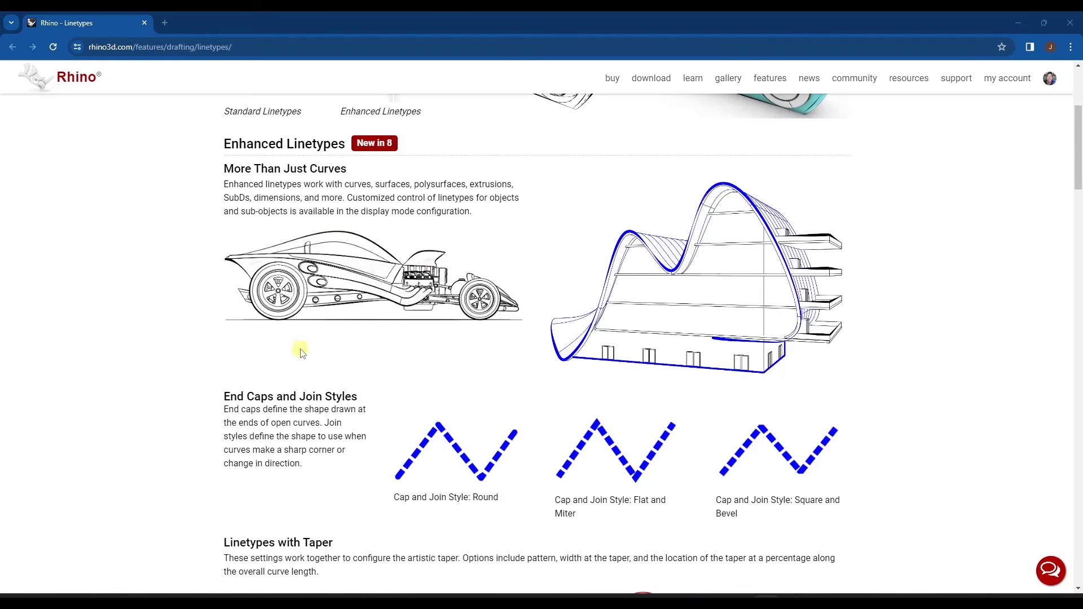
Read the Linetypes page in the browser, covering end caps and join styles, tapered linetypes and the Linetypes panel.
scroll(305, 341, "down", 2)
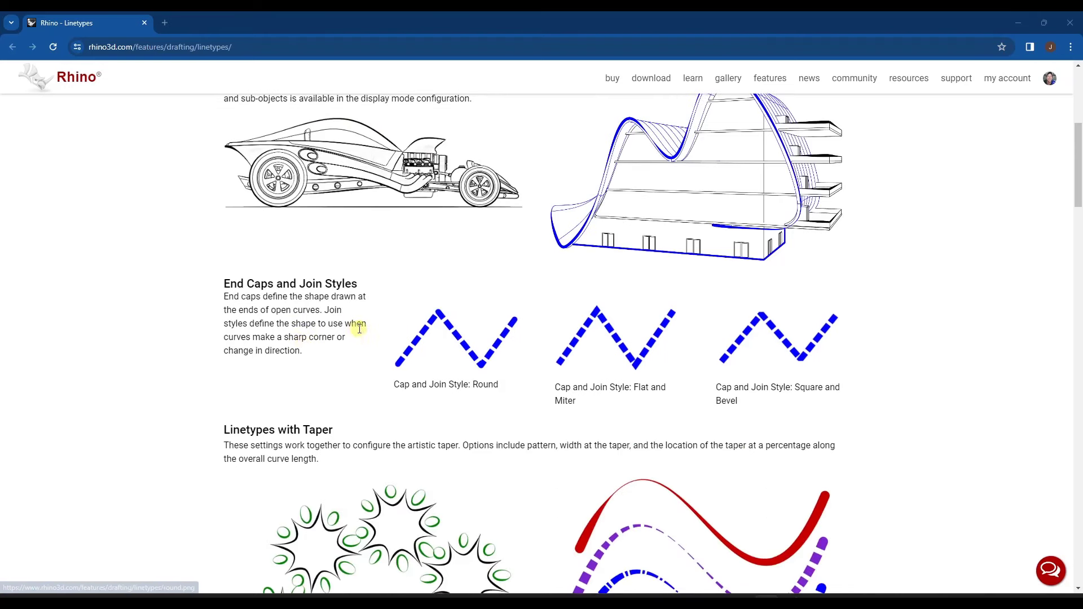
scroll(367, 336, "down", 4)
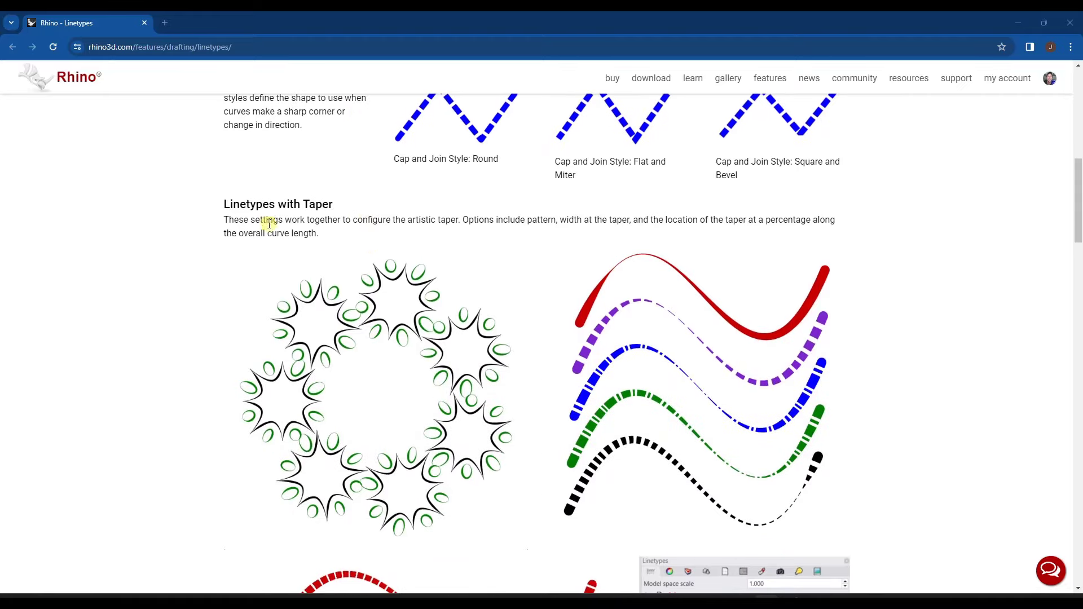
scroll(440, 294, "down", 10)
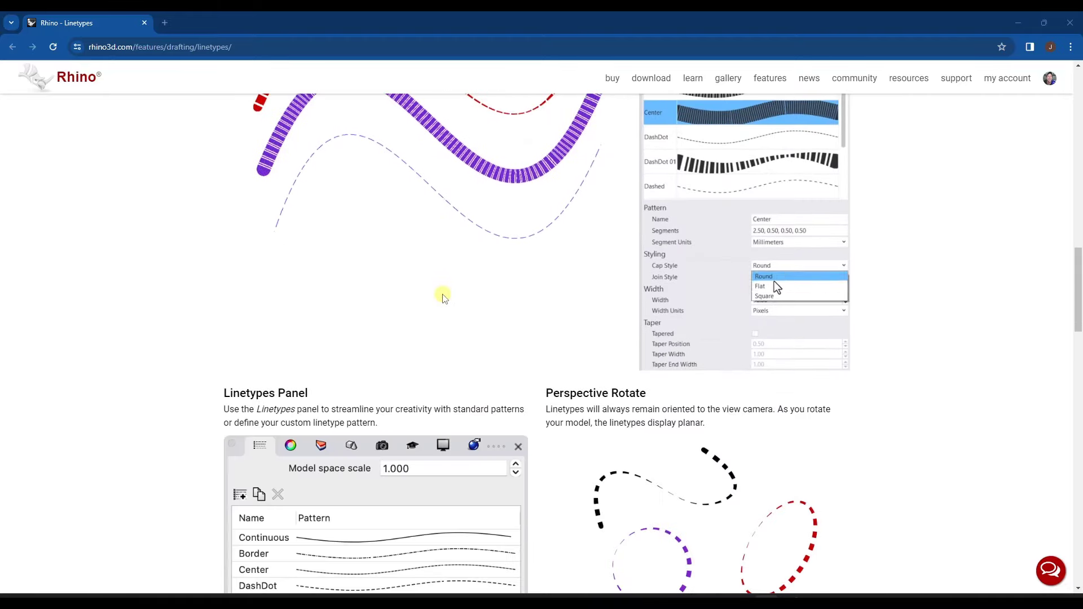
scroll(443, 296, "up", 5)
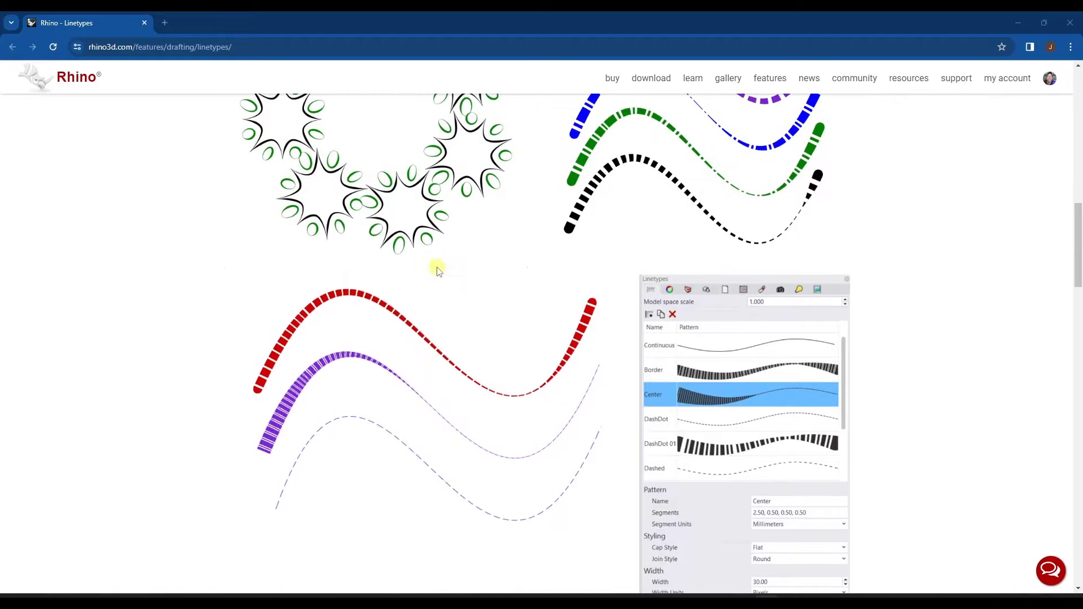
Switch back to the Rhino staircase model and bring up the Linetypes panel, moving it higher over the viewport.
key("alt+Tab")
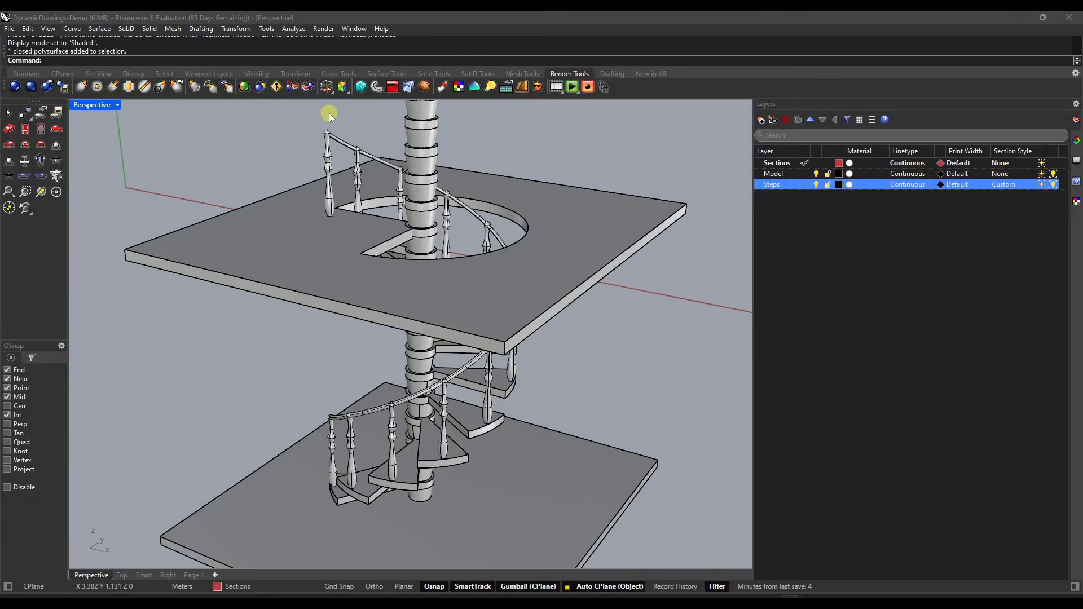
left_click(356, 29)
mouse_move(434, 42)
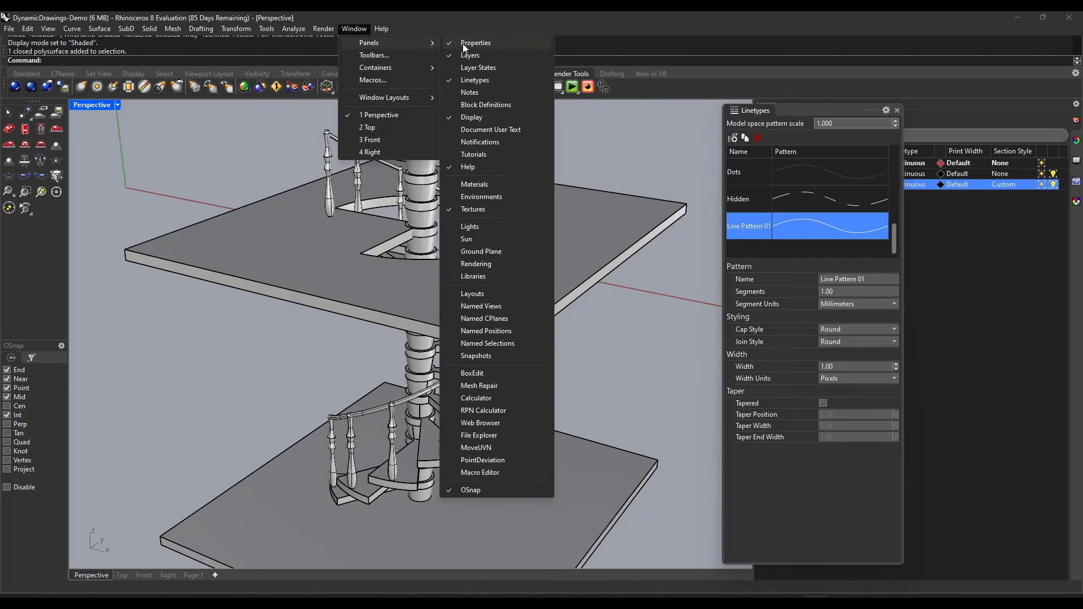
left_click(792, 116)
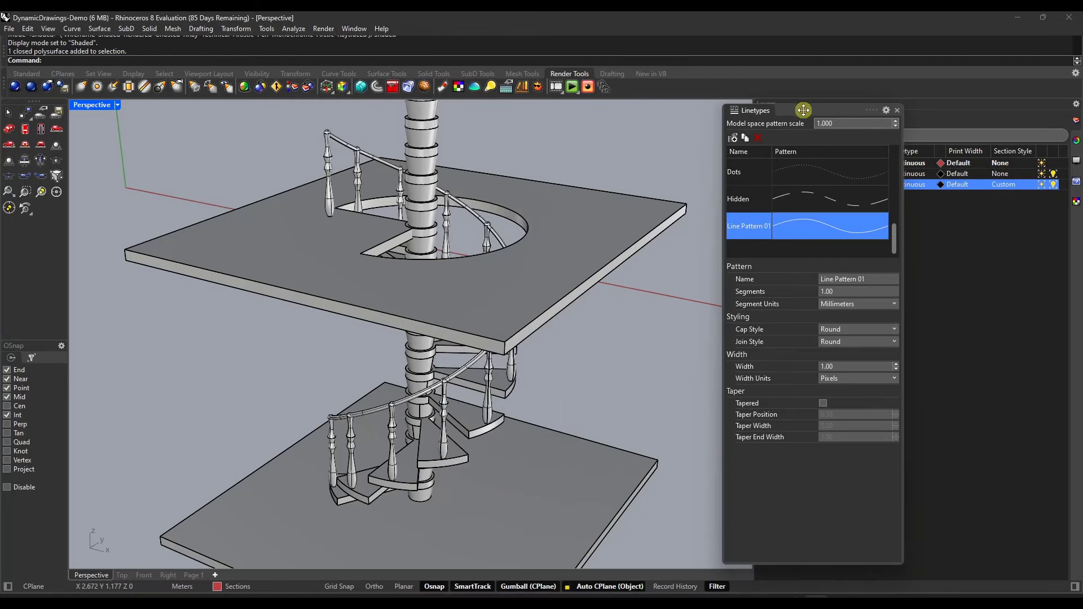
left_click_drag(804, 104, 805, 61)
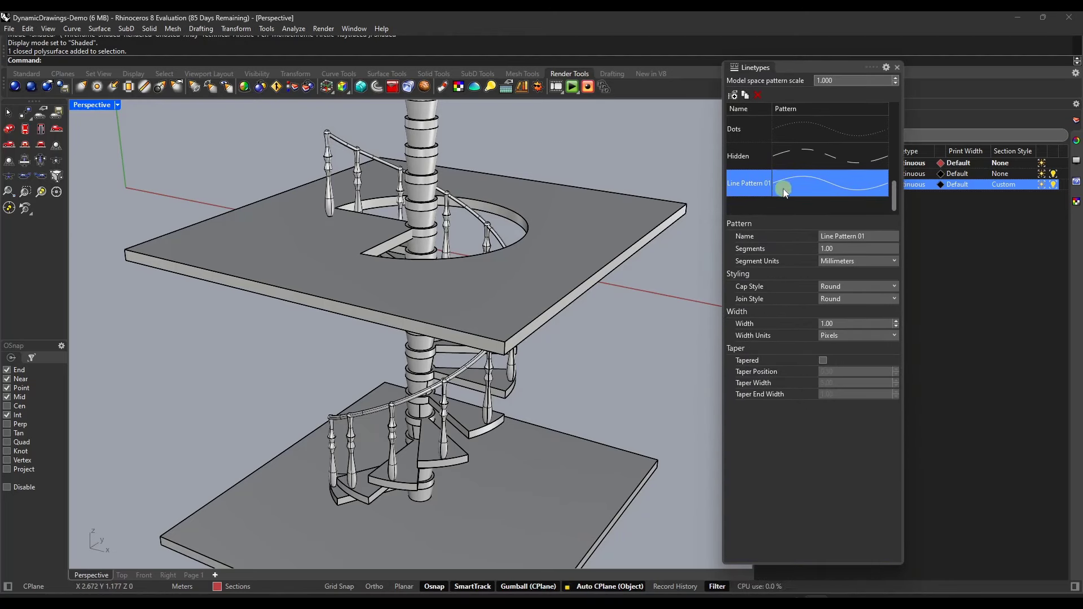
Enable tapering on Line Pattern 01 with a taper width of 2 and a taper end width of 5.
left_click(823, 359)
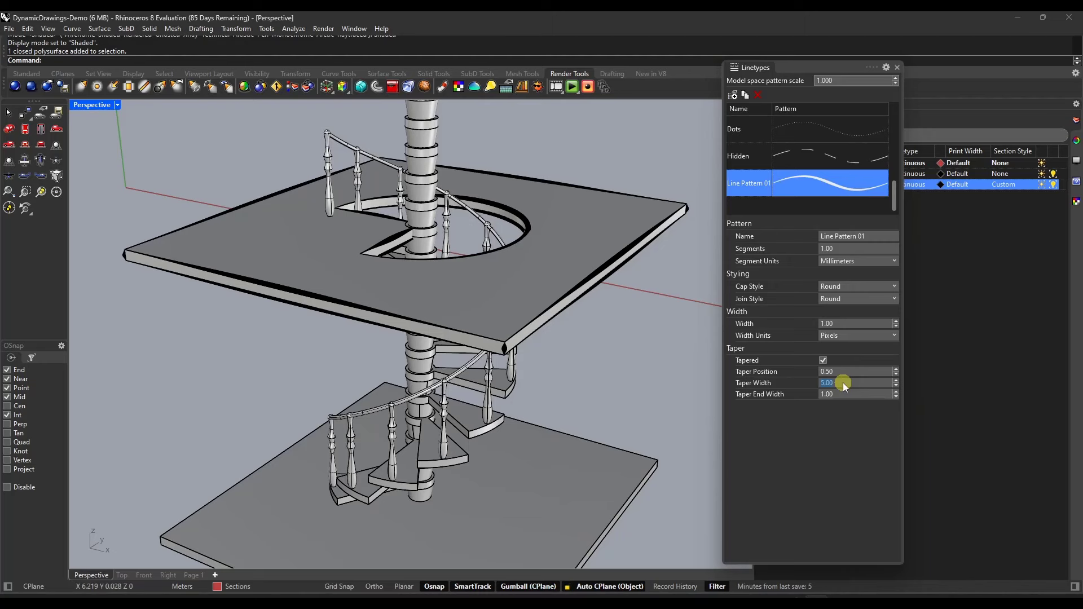
type("2")
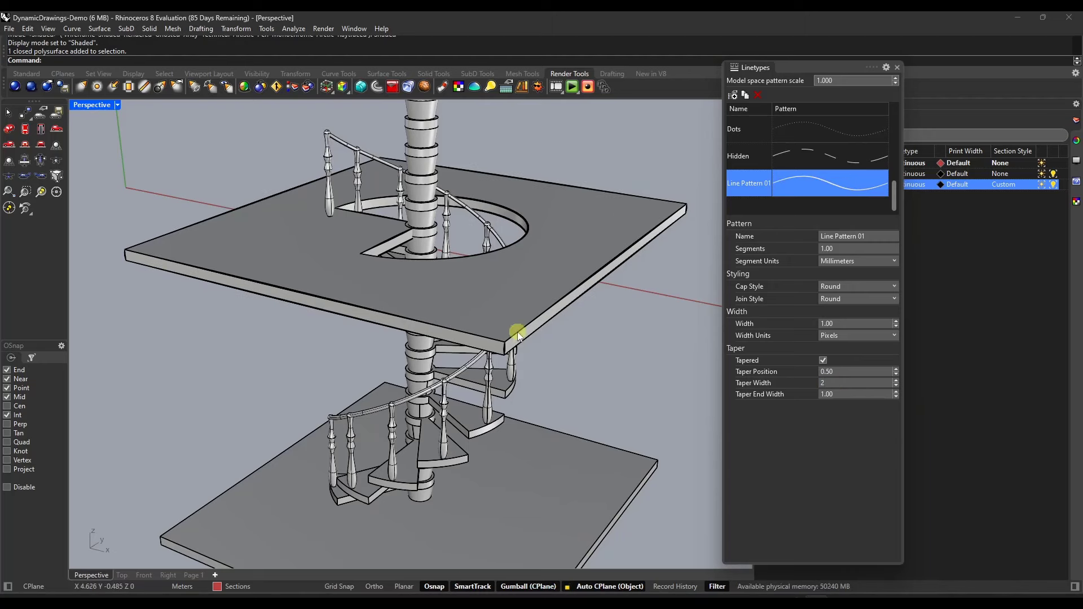
scroll(510, 334, "up", 5)
scroll(526, 296, "down", 5)
scroll(621, 243, "up", 1)
scroll(621, 243, "down", 1)
left_click(845, 393)
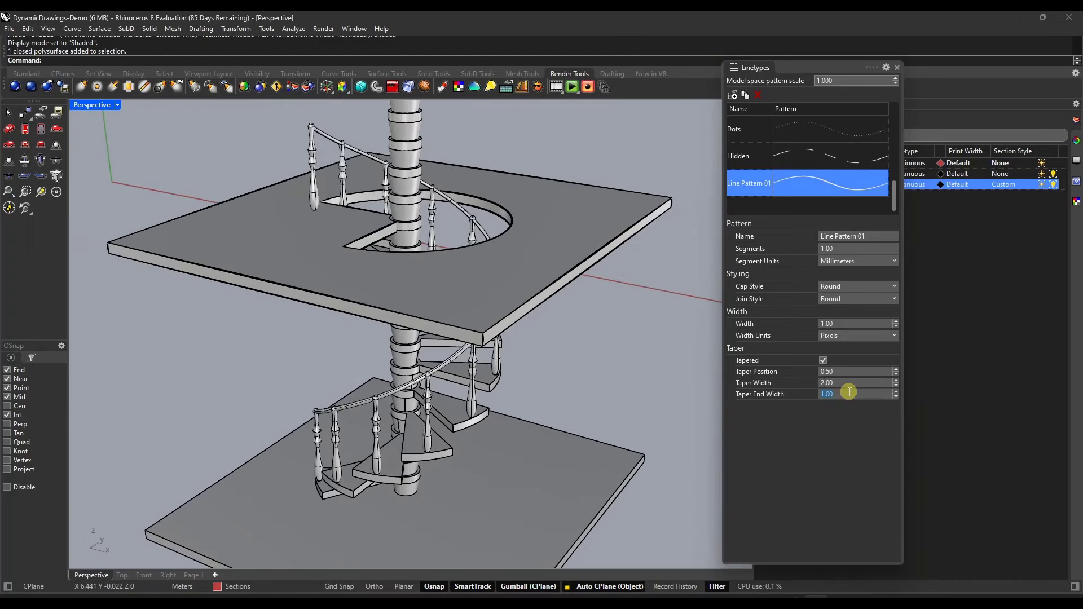
type("5")
Select the upper floor slab, give it the Hidden linetype, and enable that linetype's taper with a taper width of 5.
left_click(607, 215)
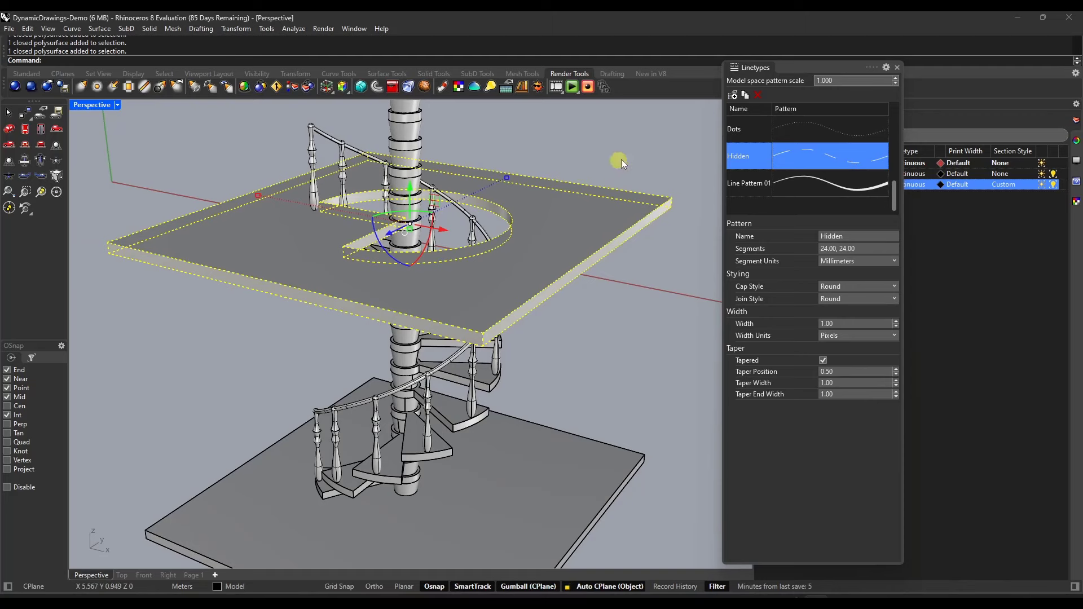
left_click(822, 359)
double_click(847, 384)
type("5")
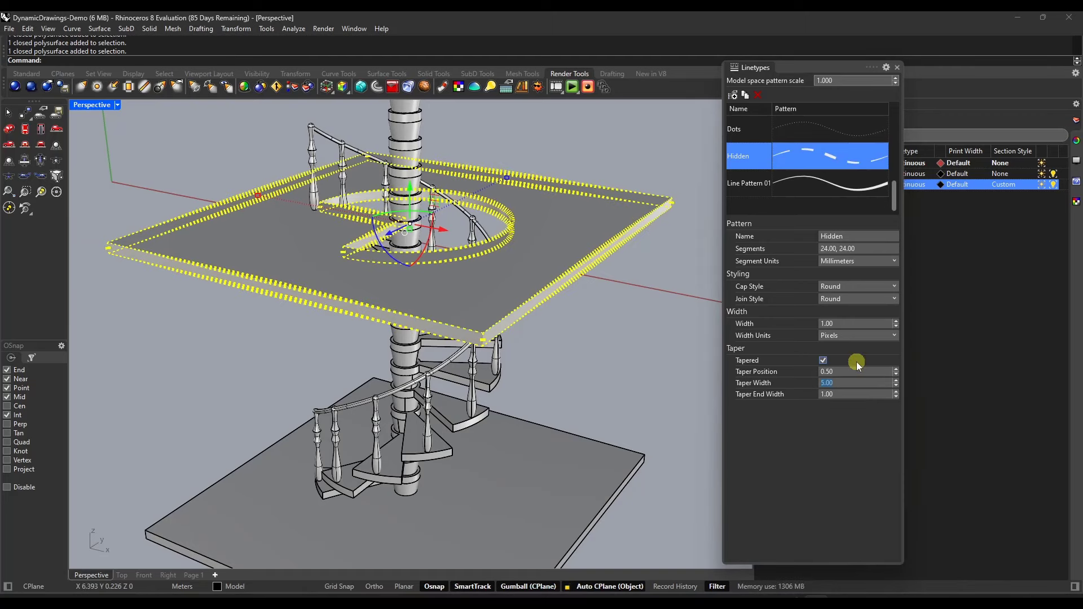
Inspect the tapered hidden linetype on the upper floor slab's edges from different angles and distances.
right_click_drag(490, 316, 666, 215)
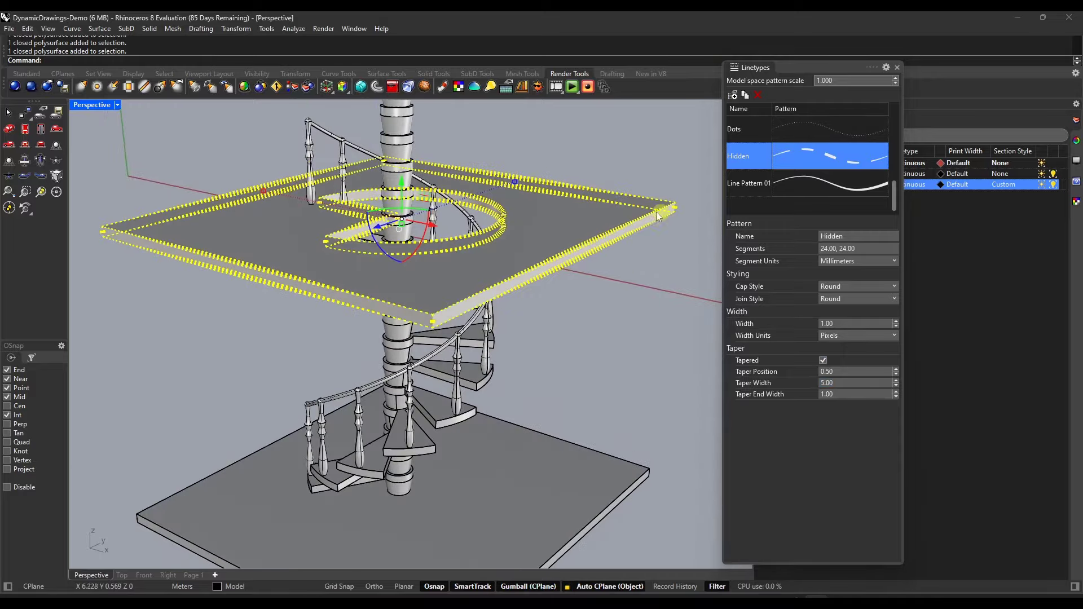
scroll(539, 290, "down", 5)
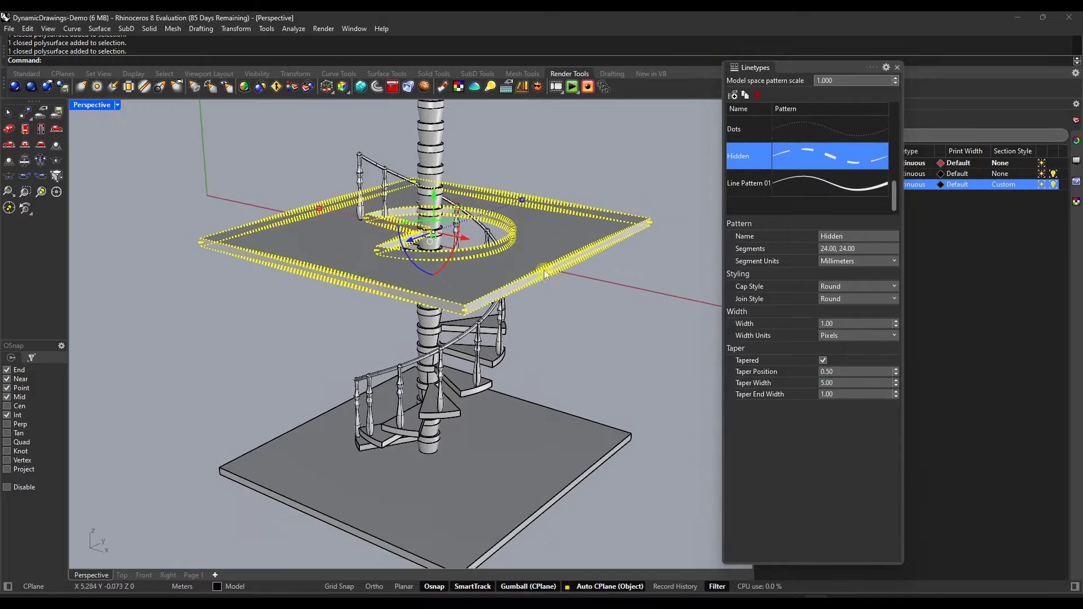
right_click_drag(543, 221, 532, 181)
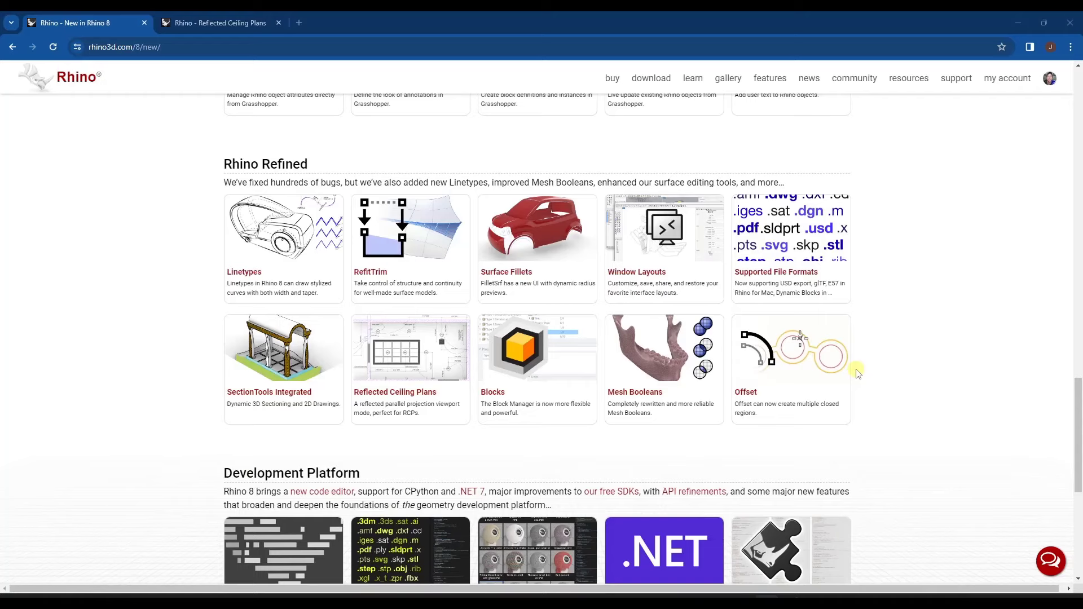
Switch to the browser, look over the Rhino Refined features and read the Reflected Ceiling Plans page, including its projection comparison.
scroll(912, 313, "down", 2)
scroll(914, 311, "down", 1)
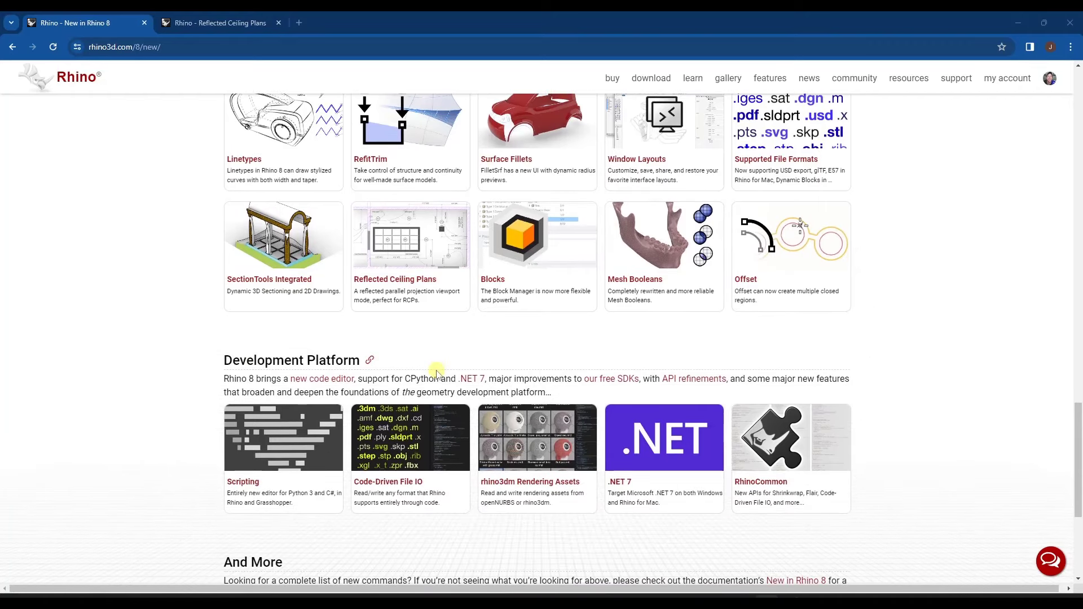
scroll(432, 375, "up", 1)
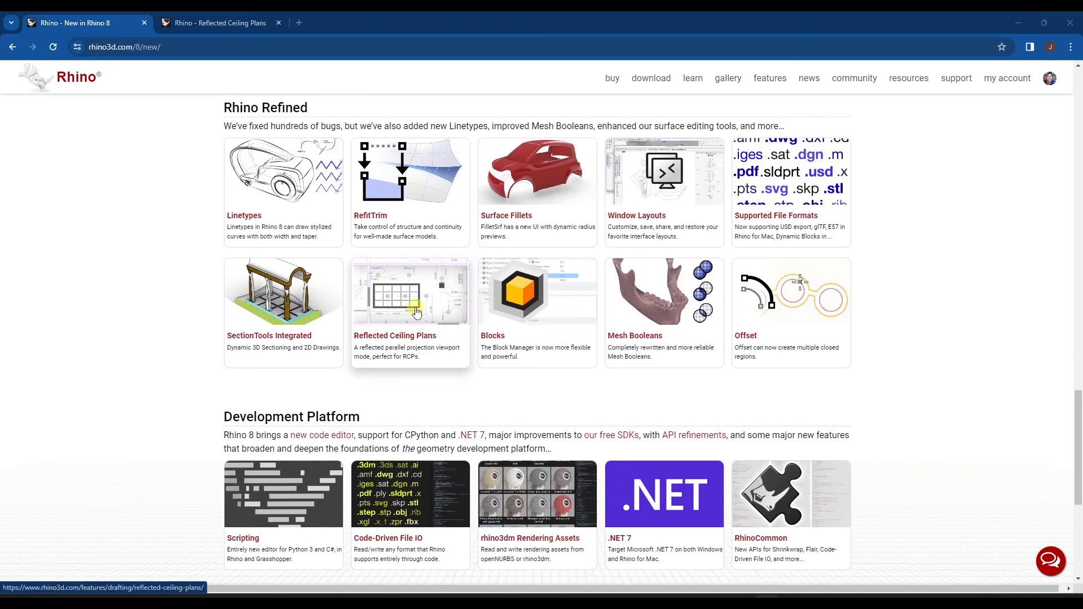
key("ctrl+Tab")
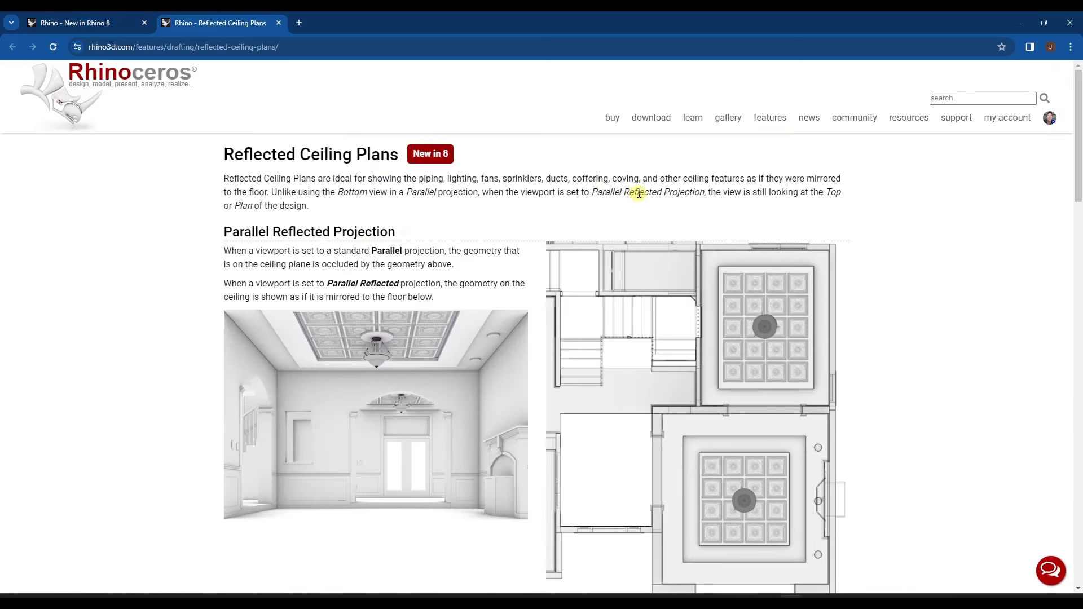
scroll(616, 203, "down", 5)
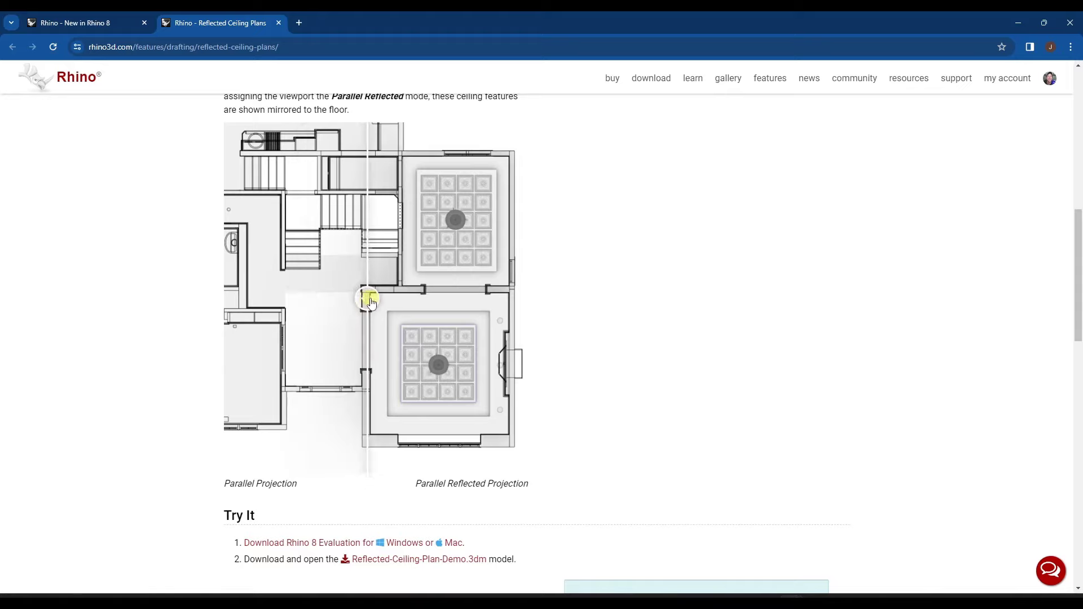
scroll(372, 297, "up", 7)
Return to the New in Rhino 8 overview and open the documentation's complete list of new commands from the And More section.
left_click(94, 23)
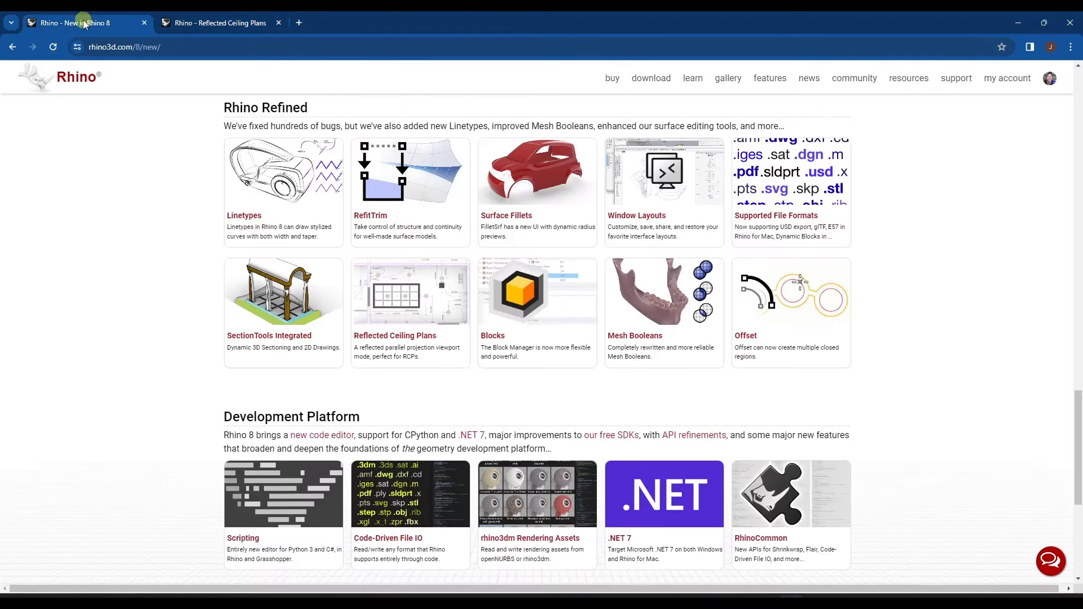
scroll(180, 282, "down", 5)
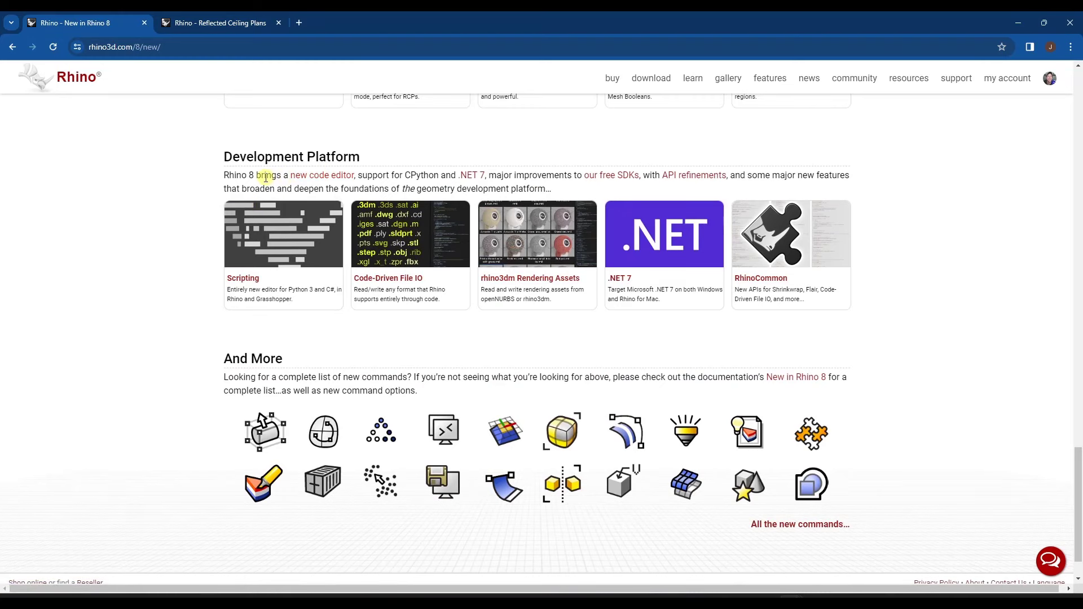
scroll(251, 190, "down", 1)
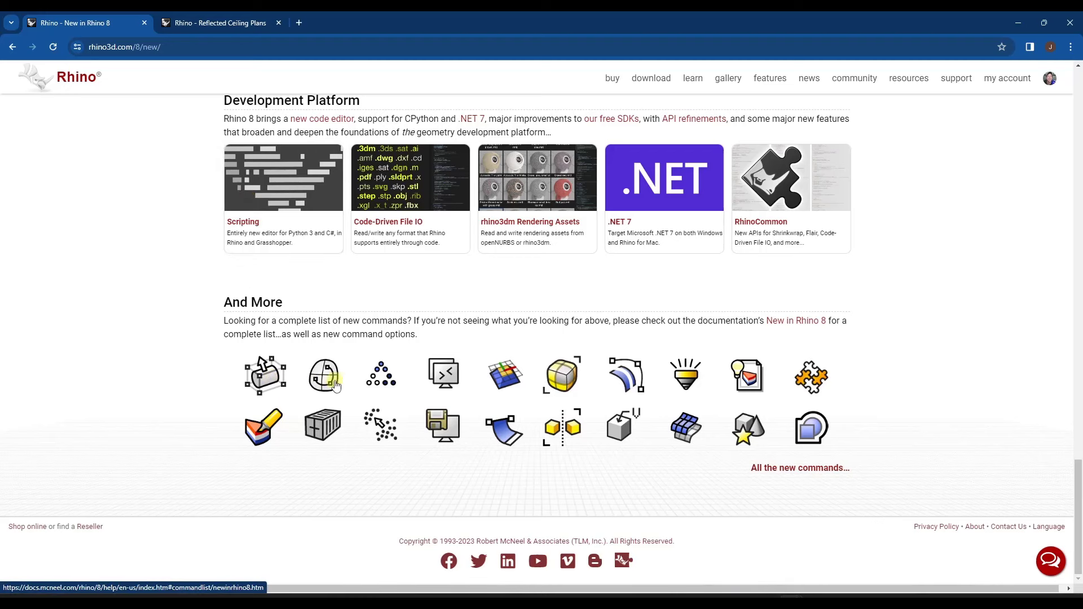
left_click(582, 382)
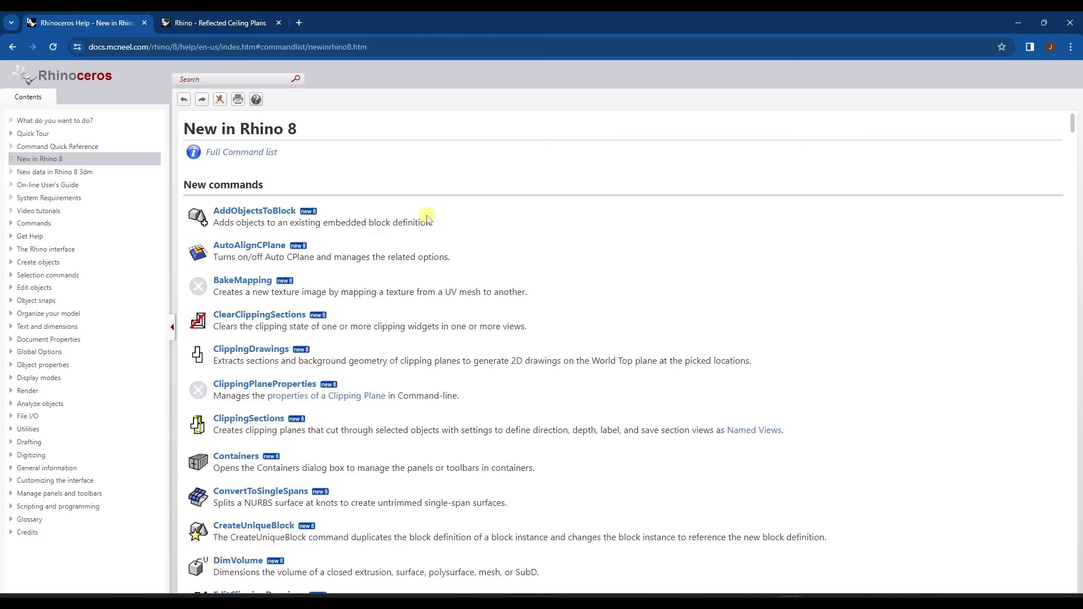
Look through the new commands list, read the FitCurveToSurface help page and return to the list.
scroll(463, 225, "down", 4)
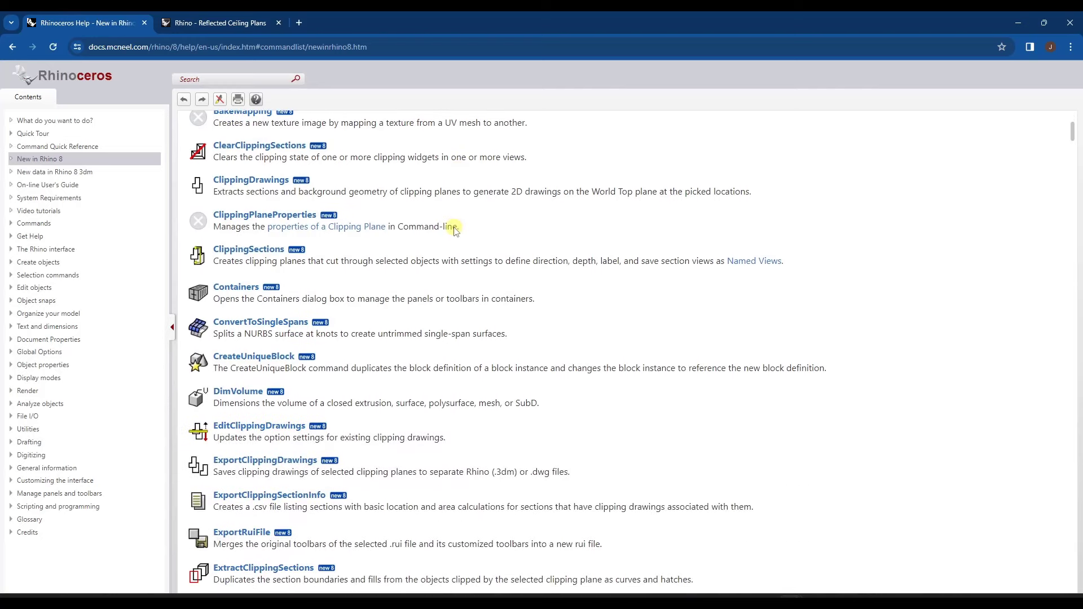
scroll(380, 239, "down", 8)
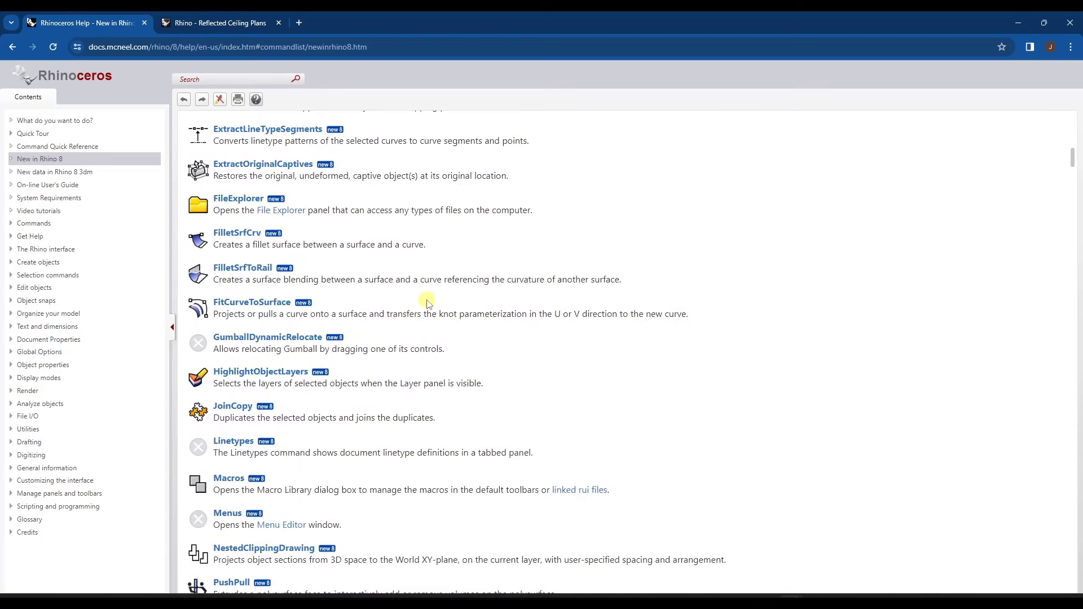
left_click(269, 304)
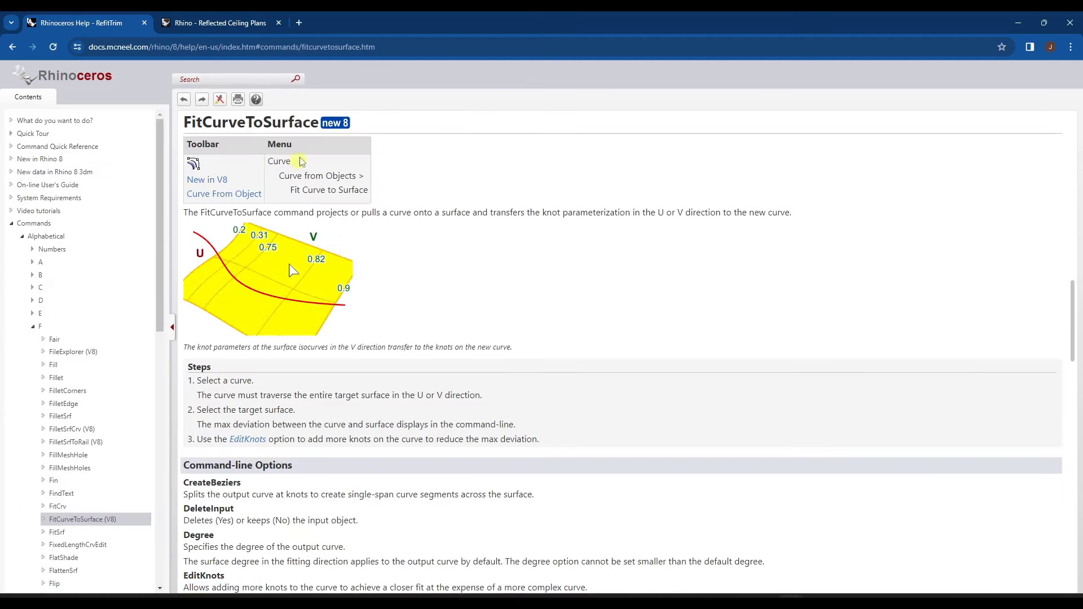
key("alt+Left")
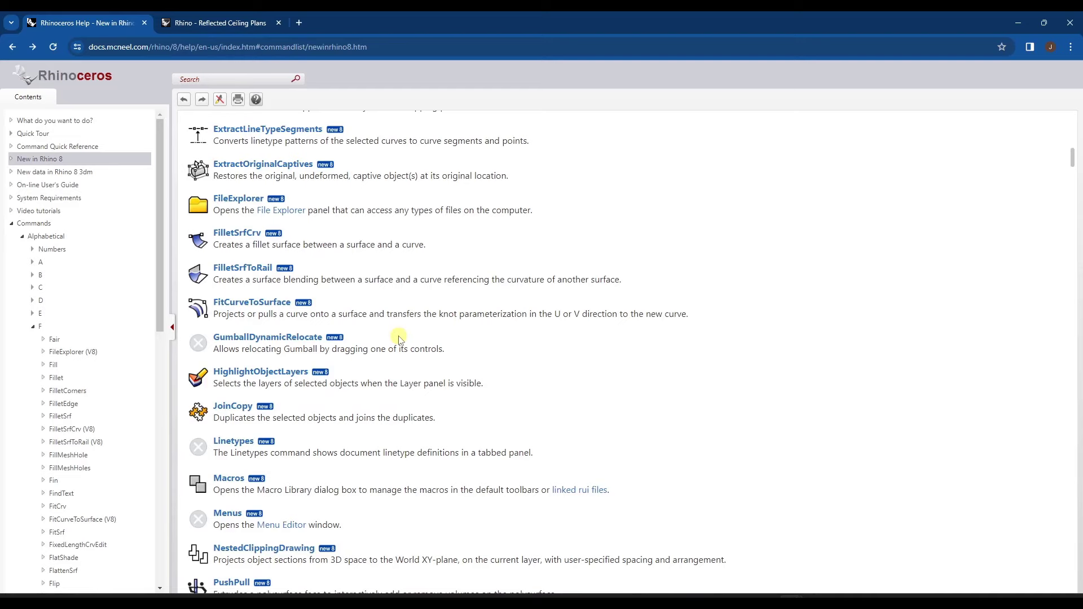
Review the remaining new commands down to the Enhancements and new options section, then go back up the list.
scroll(398, 338, "down", 8)
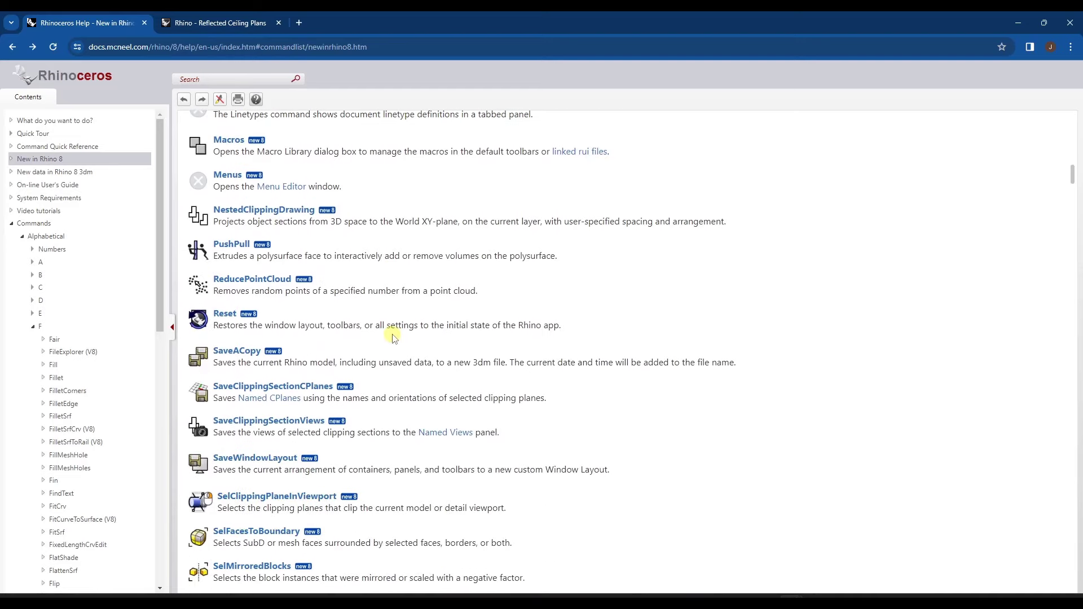
scroll(413, 334, "down", 6)
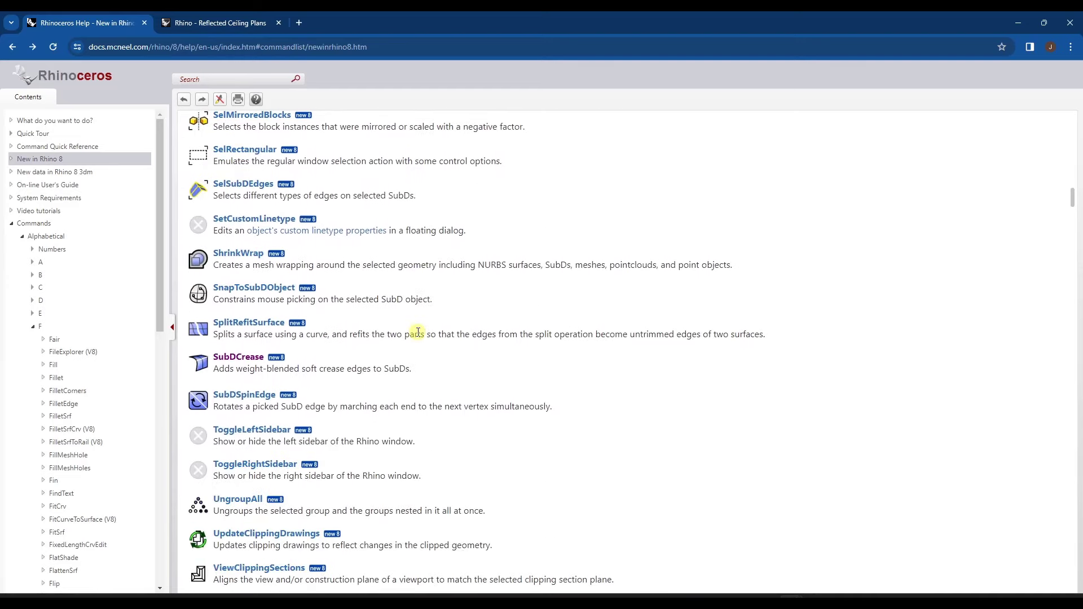
scroll(418, 332, "down", 5)
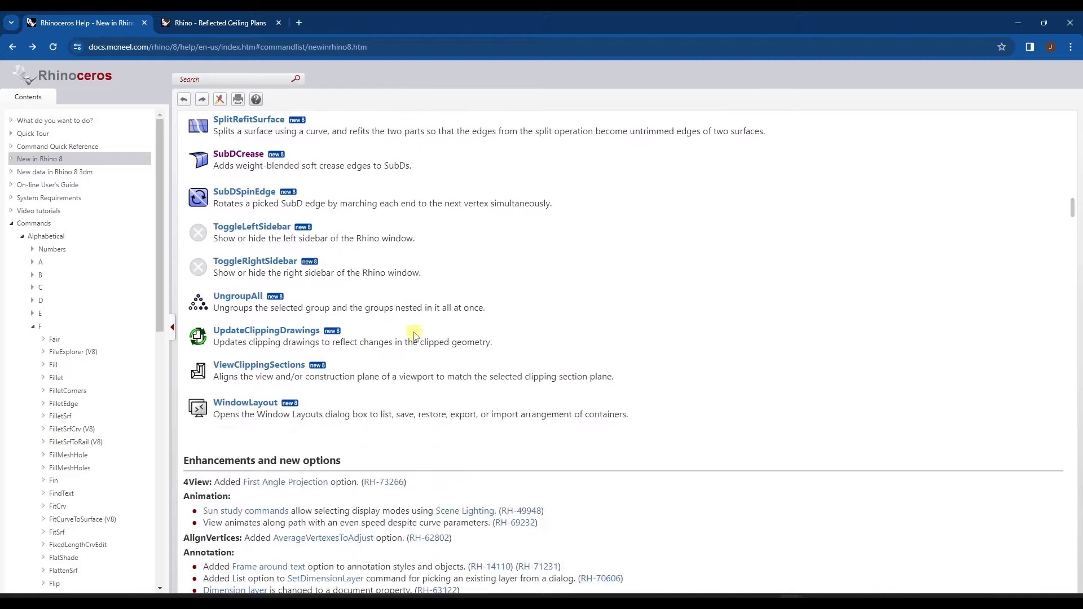
scroll(416, 336, "up", 6)
scroll(439, 338, "up", 15)
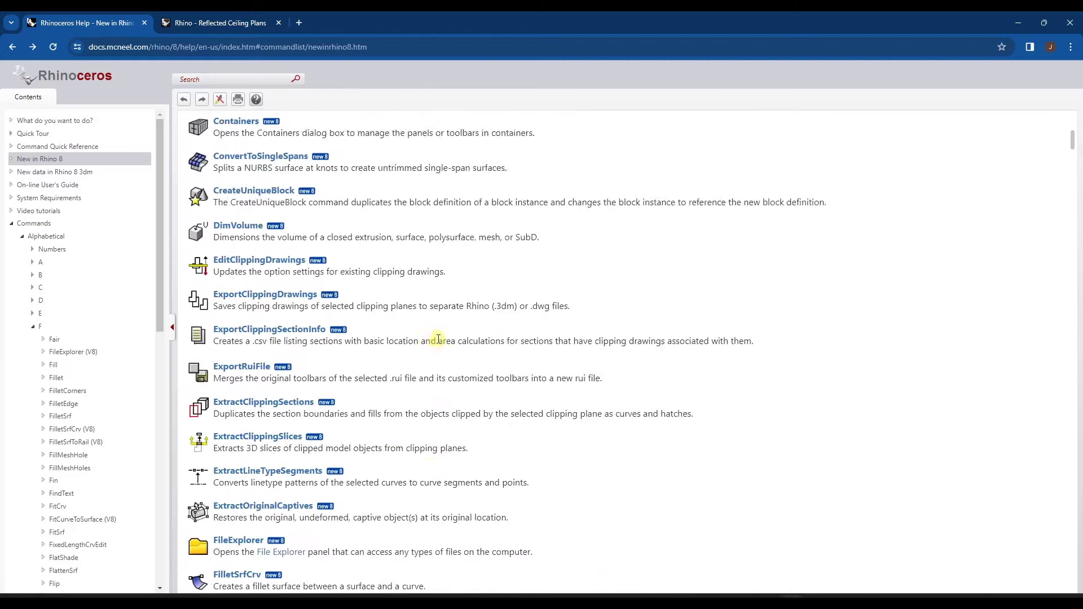